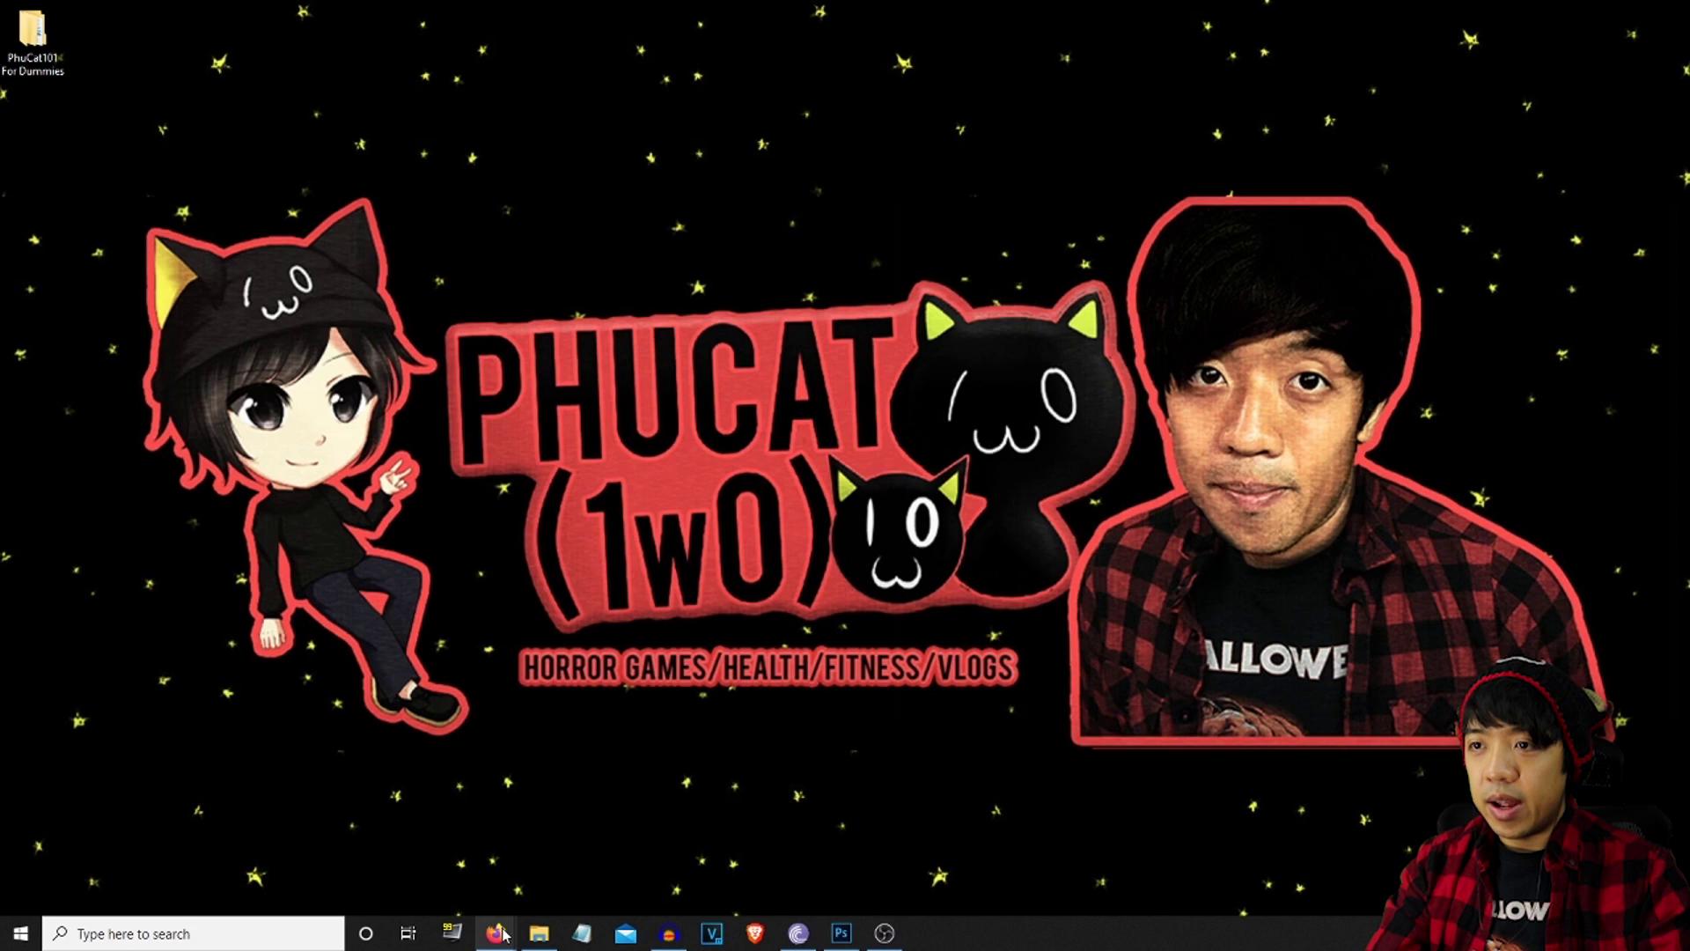
Switch to Firefox and search the web for "unity asset bundle extractor"
mouse_move(499, 940)
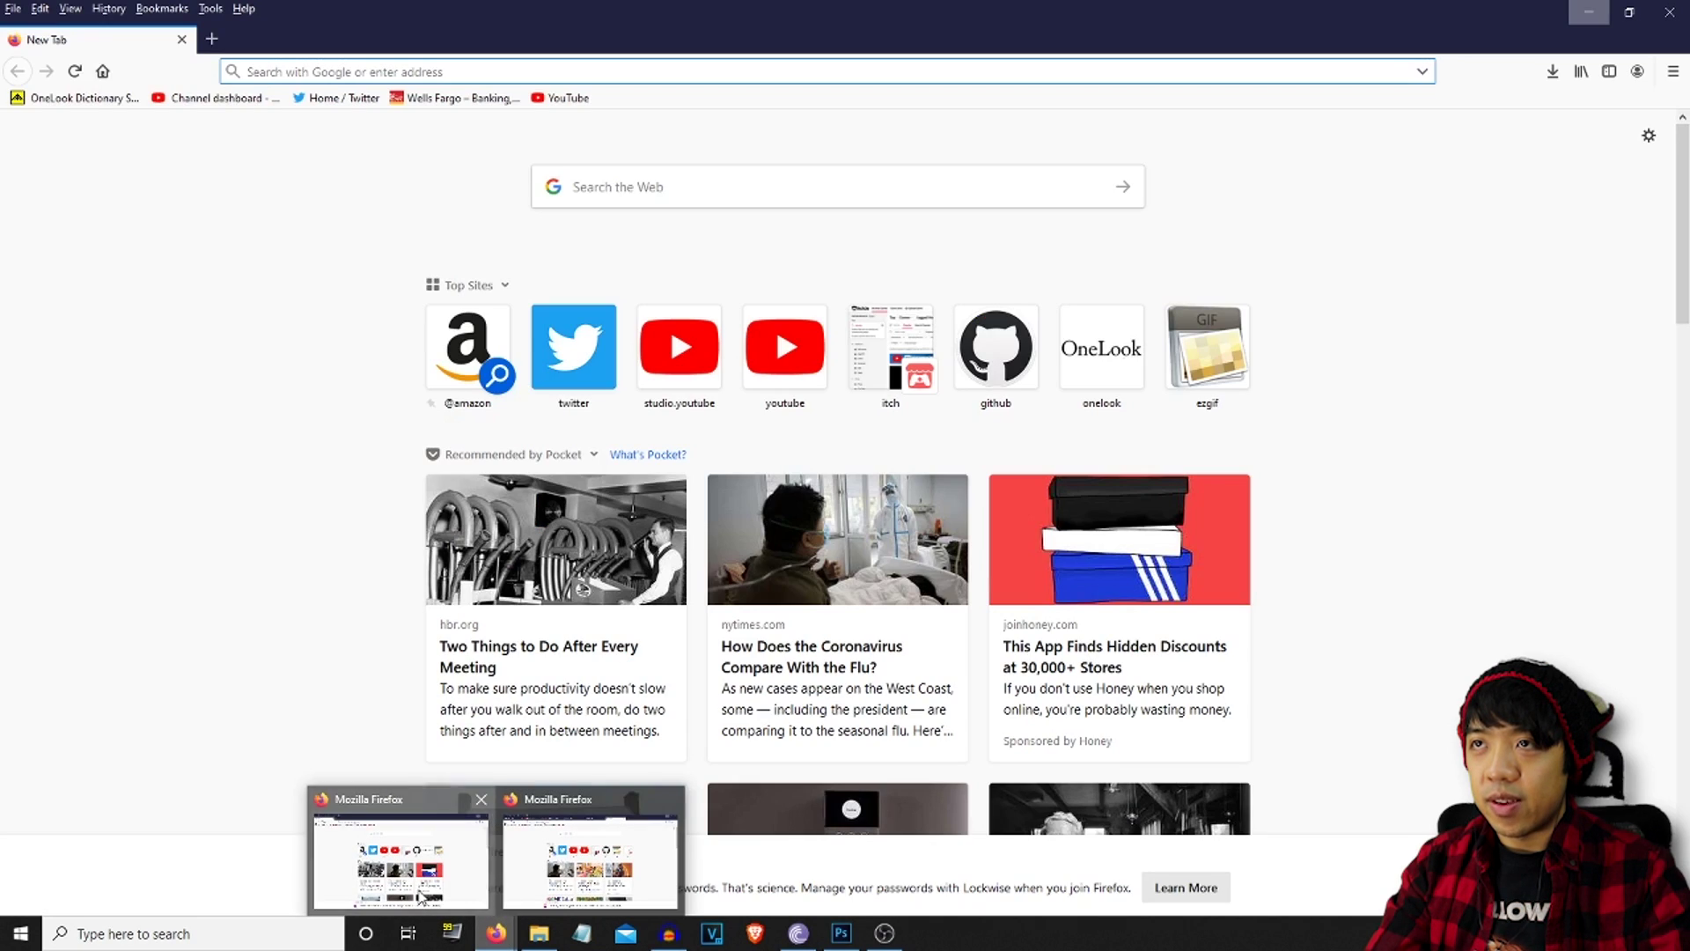
left_click(422, 894)
left_click(1003, 199)
type("u")
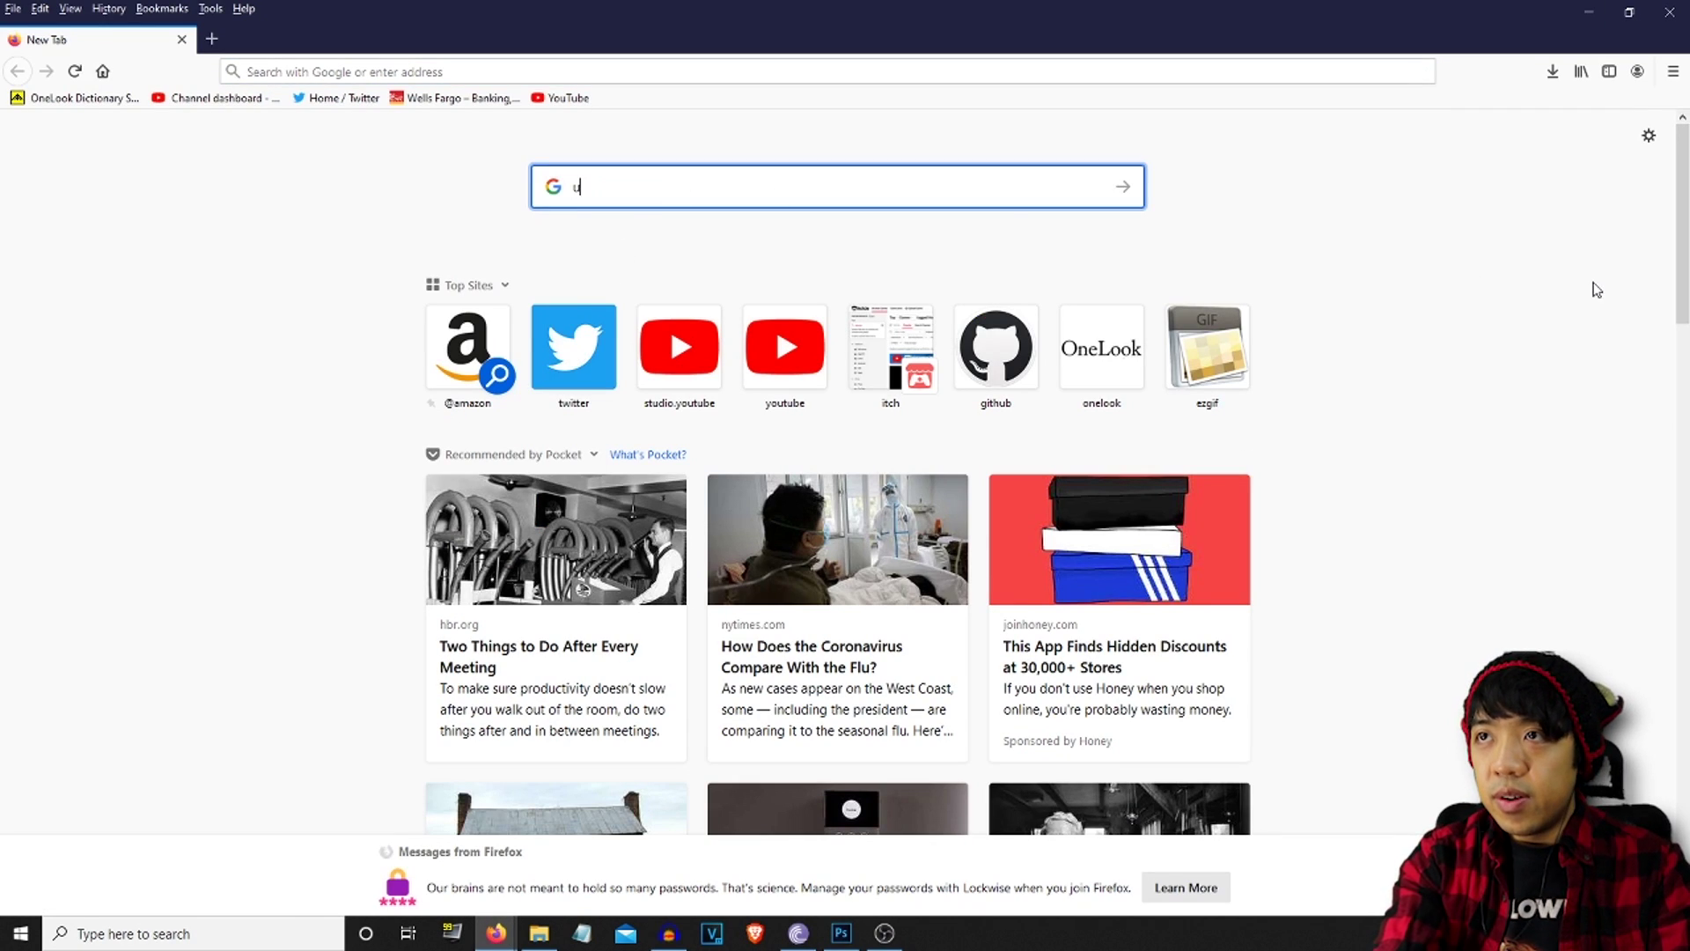
type("nity ass")
key("Down")
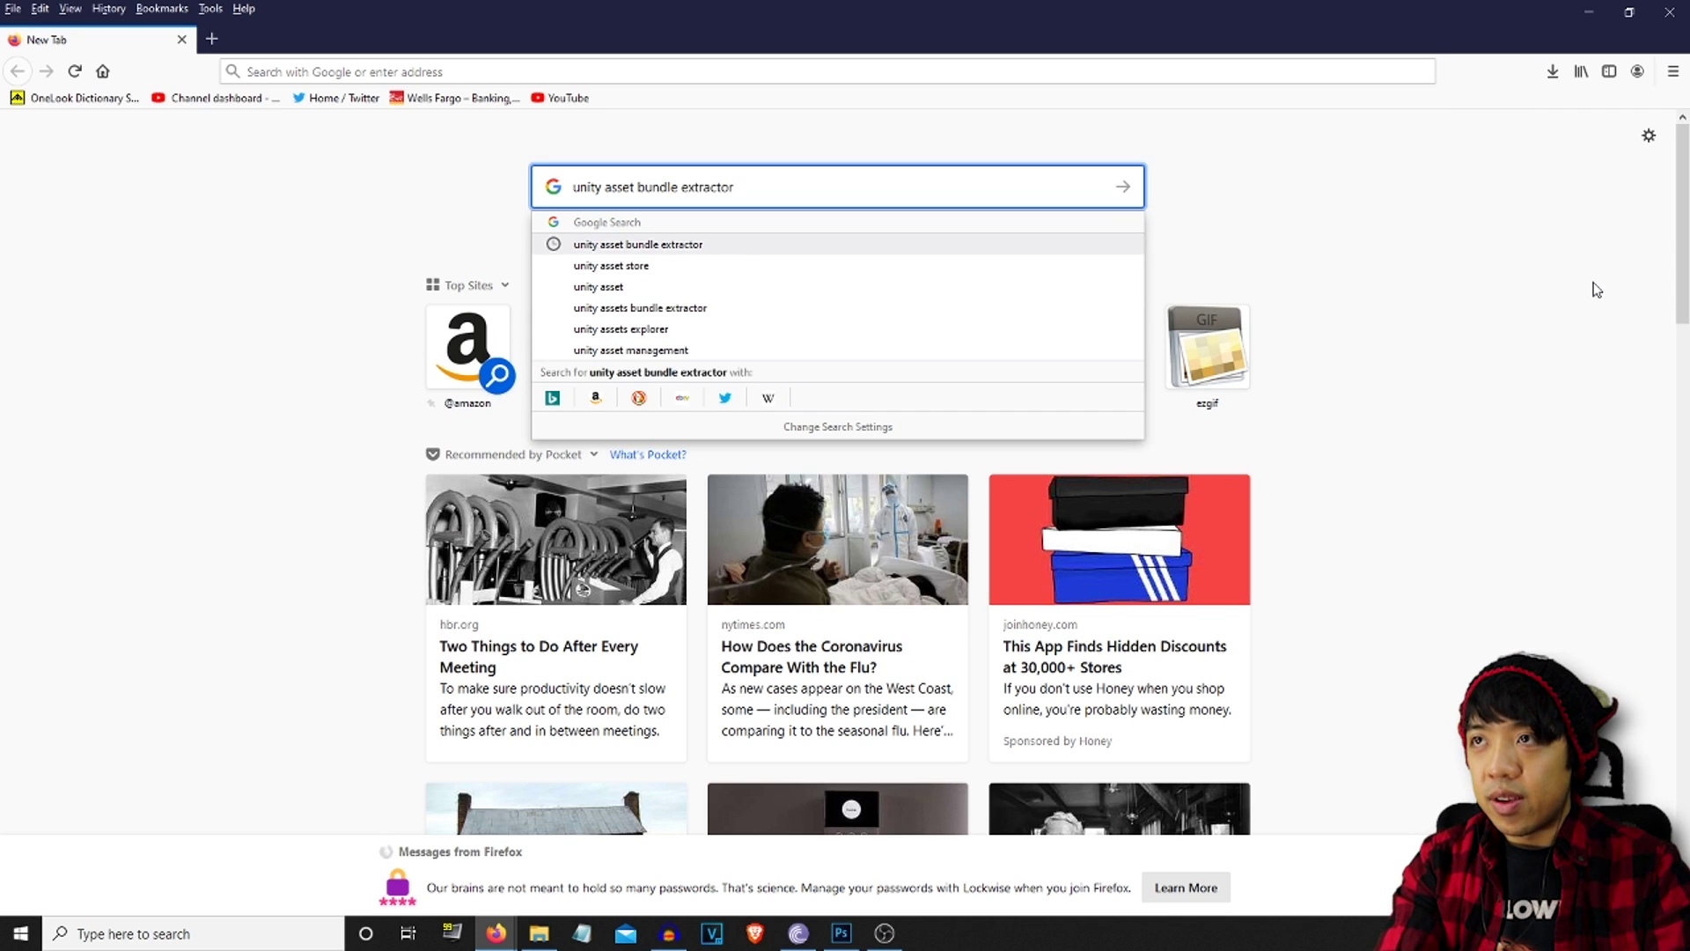
key("Return")
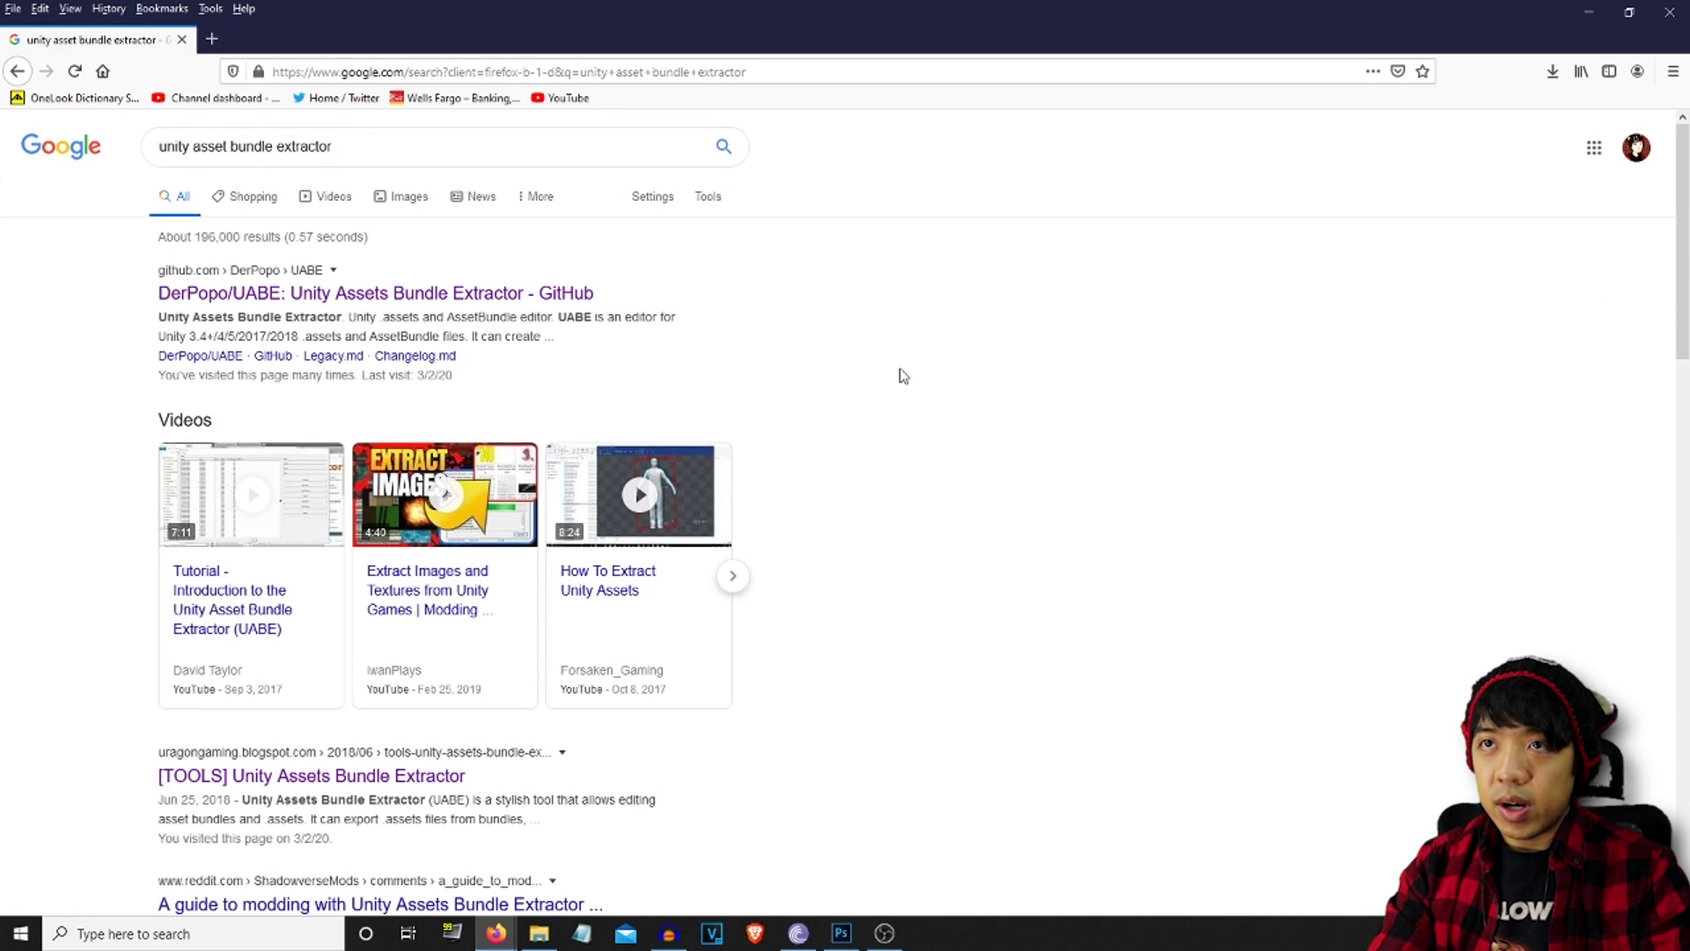
Open the DerPopo/UABE GitHub result and follow its README link to the main project page
left_click(555, 293)
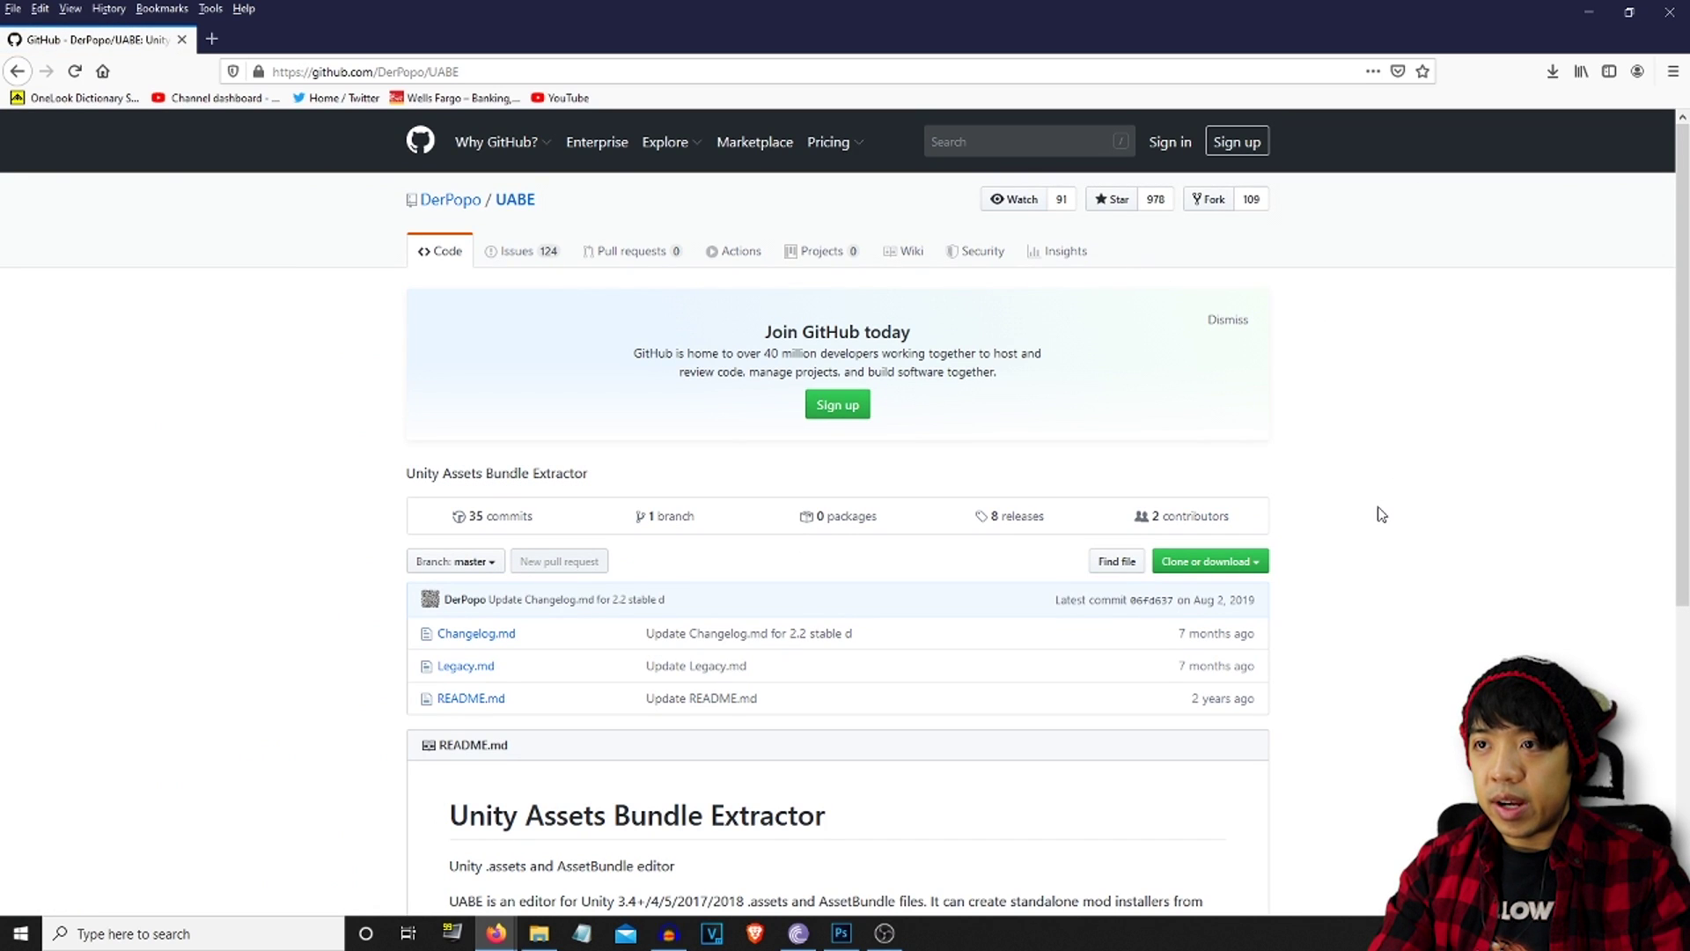
scroll(1381, 514, "down", 5)
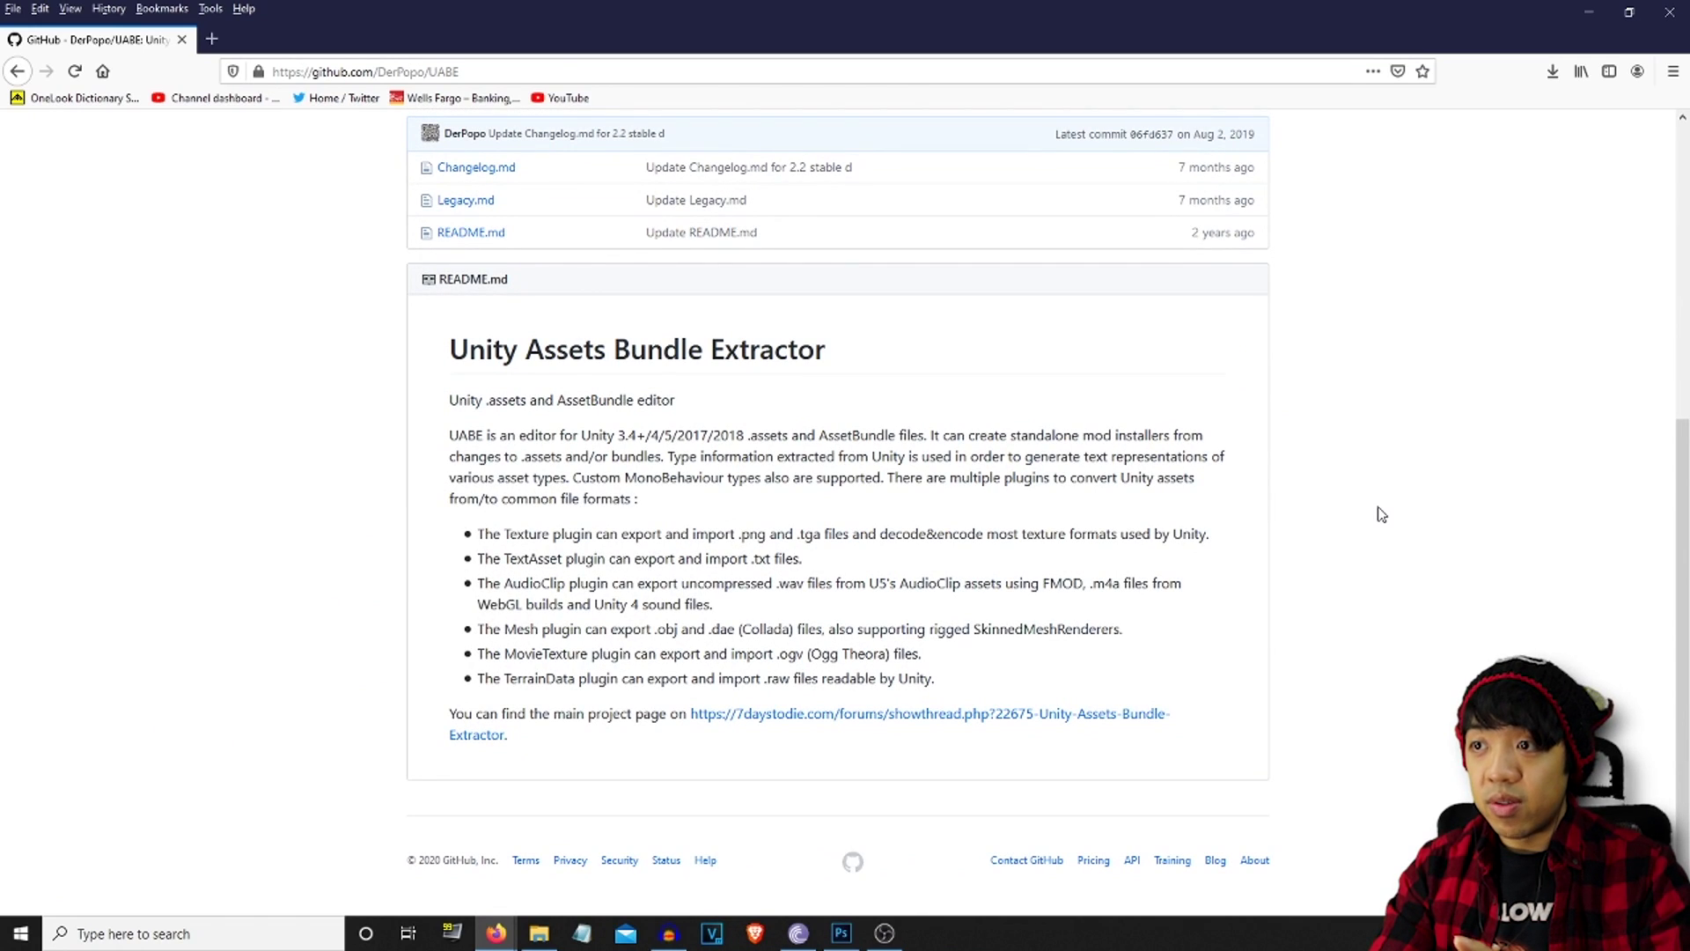
left_click(807, 724)
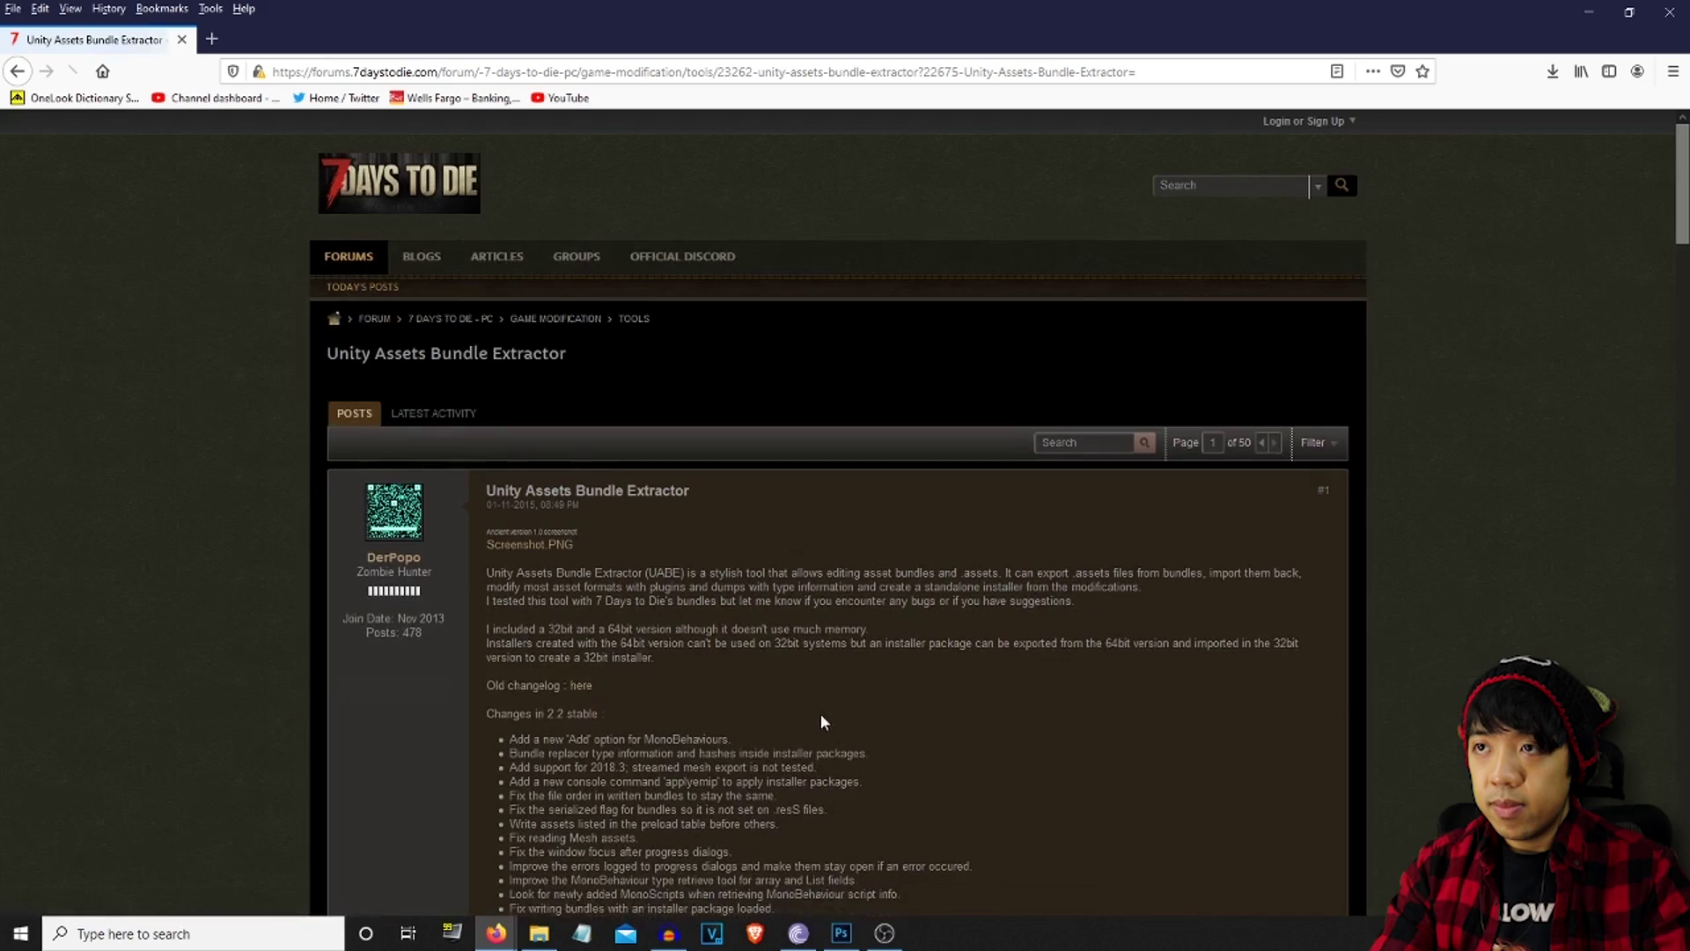
Download the 64bit build of release 2.2 stable d from its second download link, and minimize the browser
scroll(1035, 714, "down", 1)
scroll(1036, 709, "down", 5)
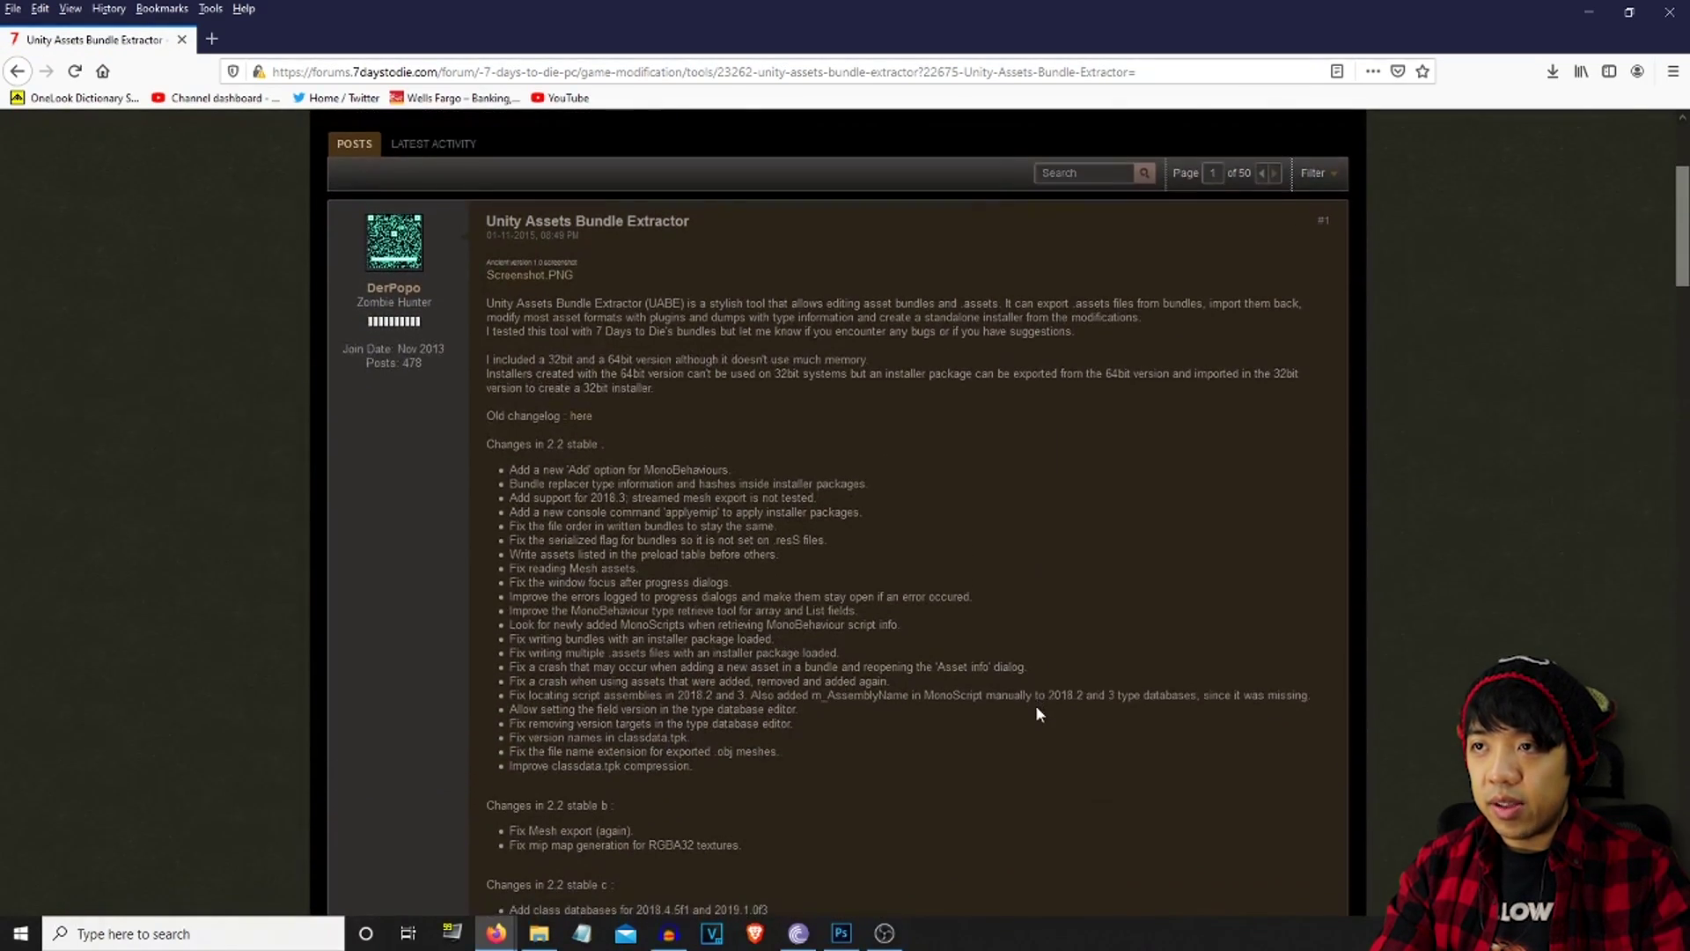
scroll(1037, 714, "down", 4)
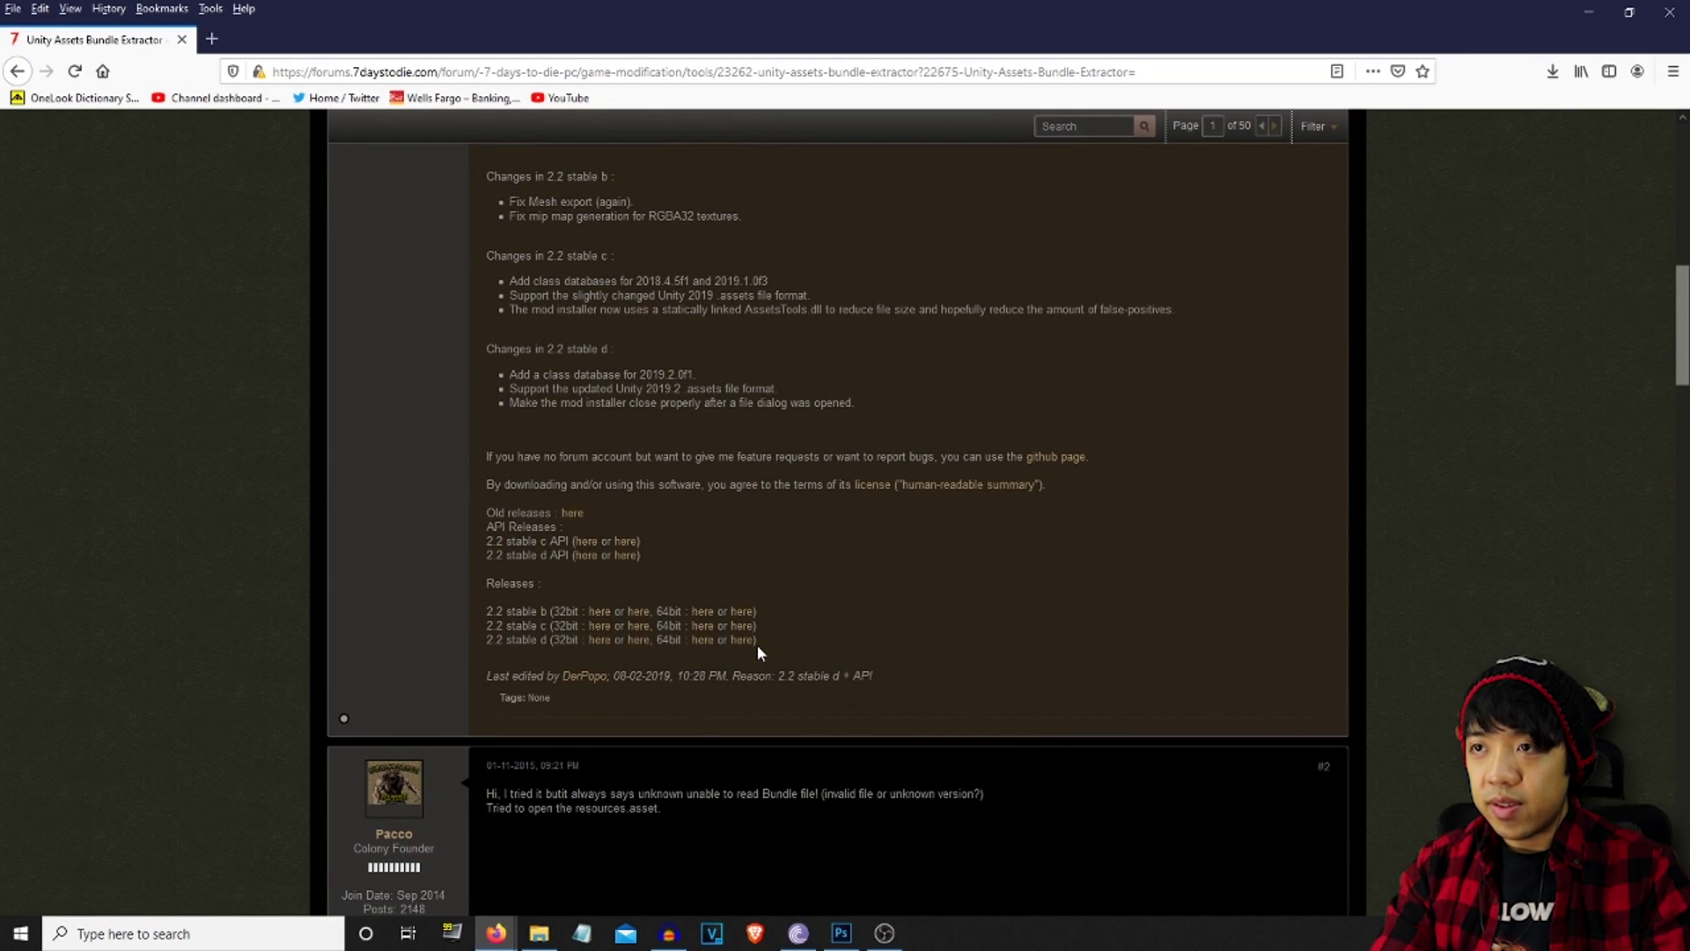
left_click(744, 642)
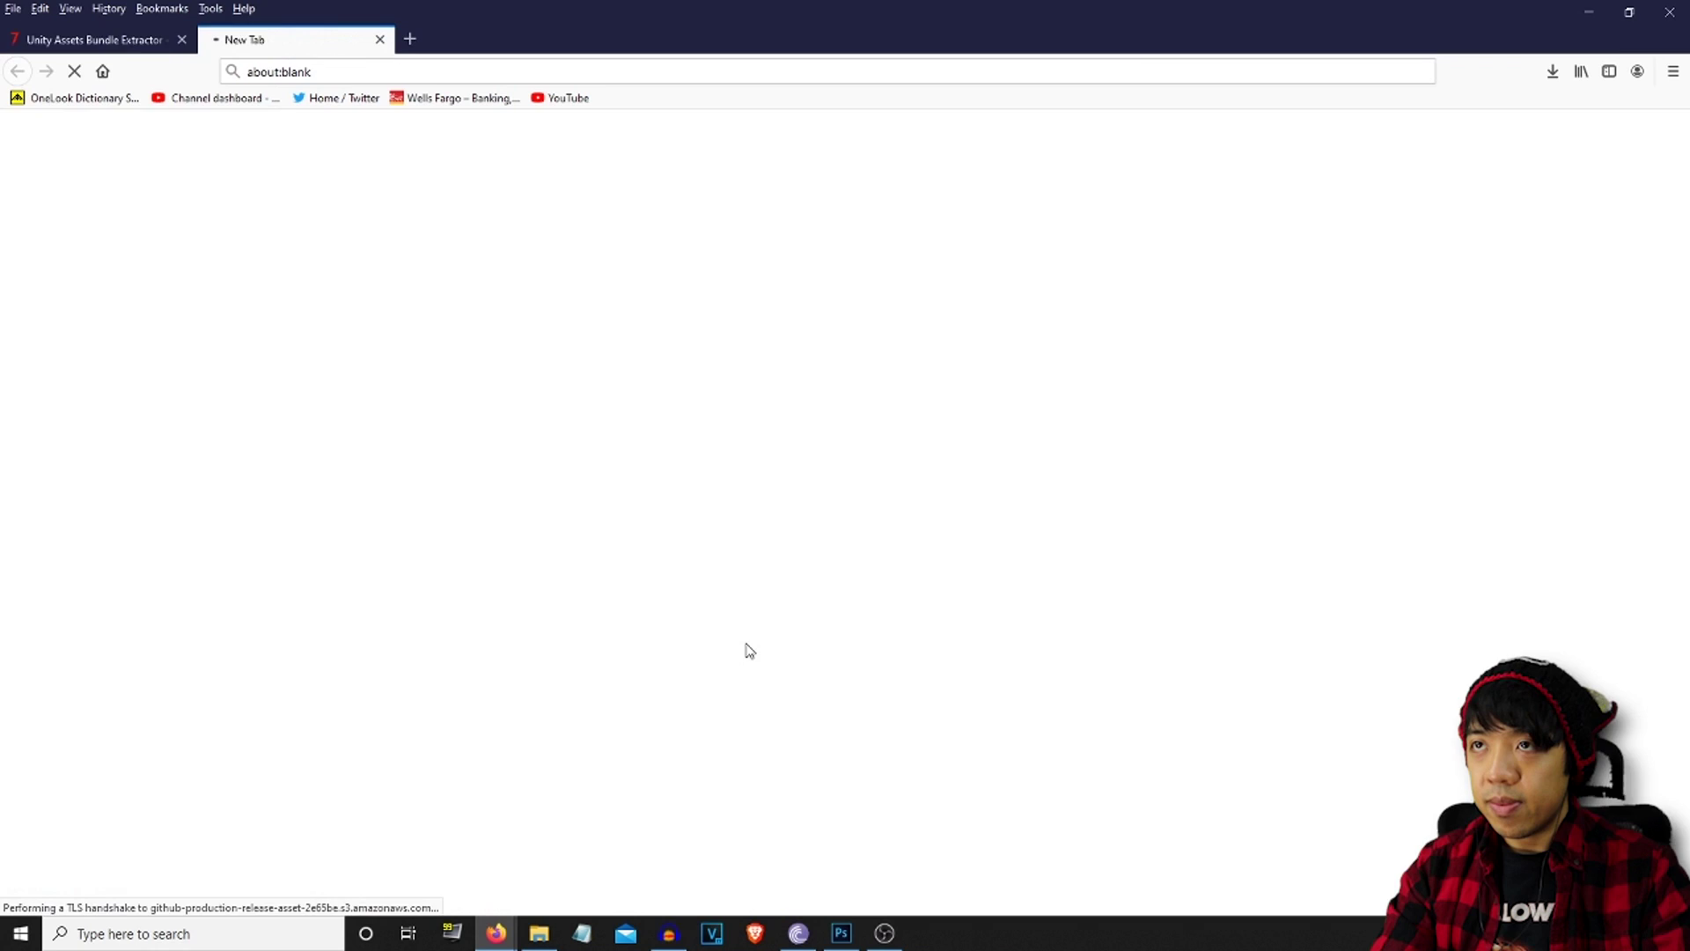
left_click(913, 563)
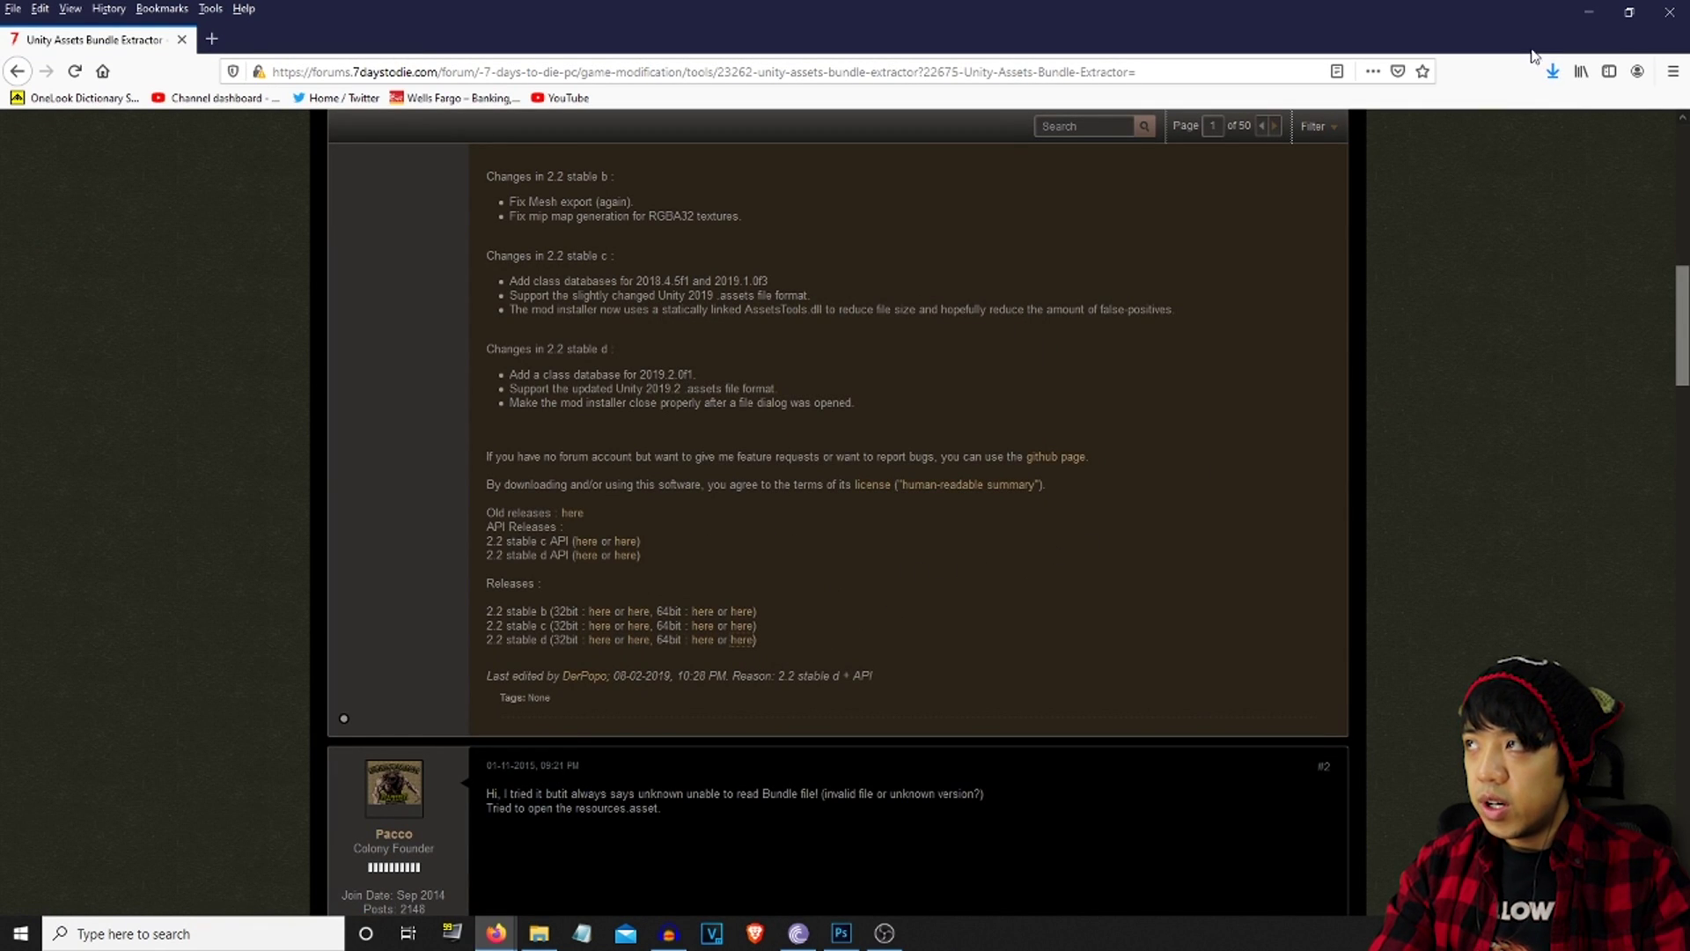
left_click(1587, 15)
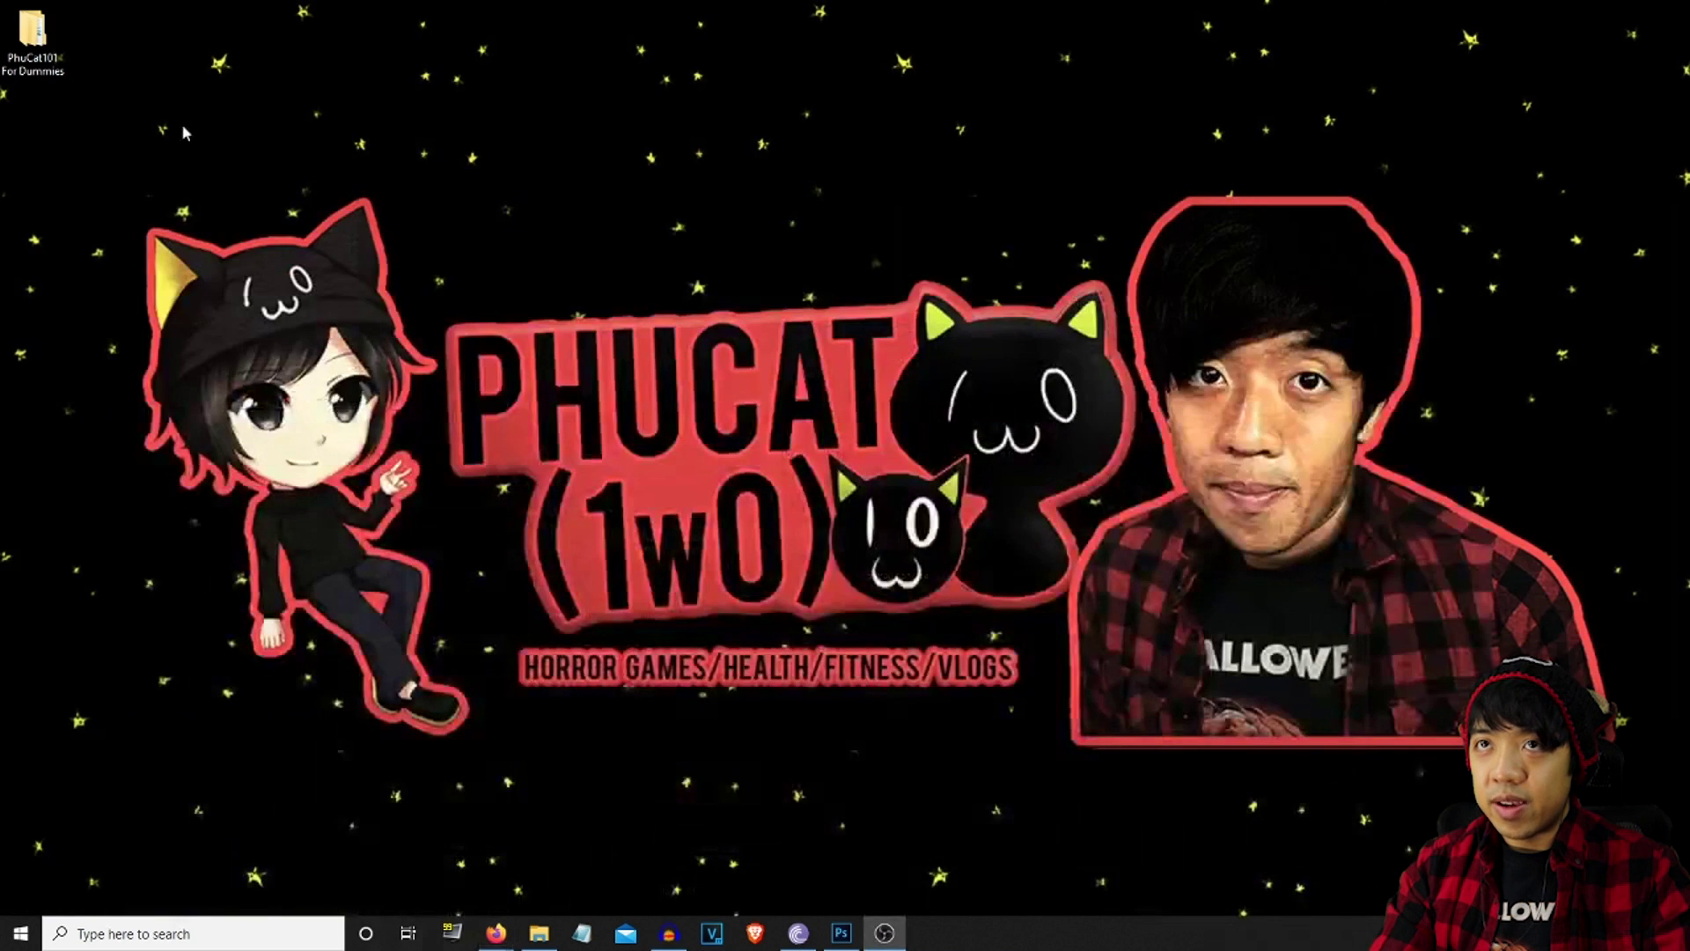
Extract the 64bit folder from AssetsBundleExtractor_2.2stabled_64bit.zip into the PhuCat101 For Dummies desktop folder and close the archive
double_click(44, 40)
left_click_drag(234, 246, 636, 248)
double_click(607, 379)
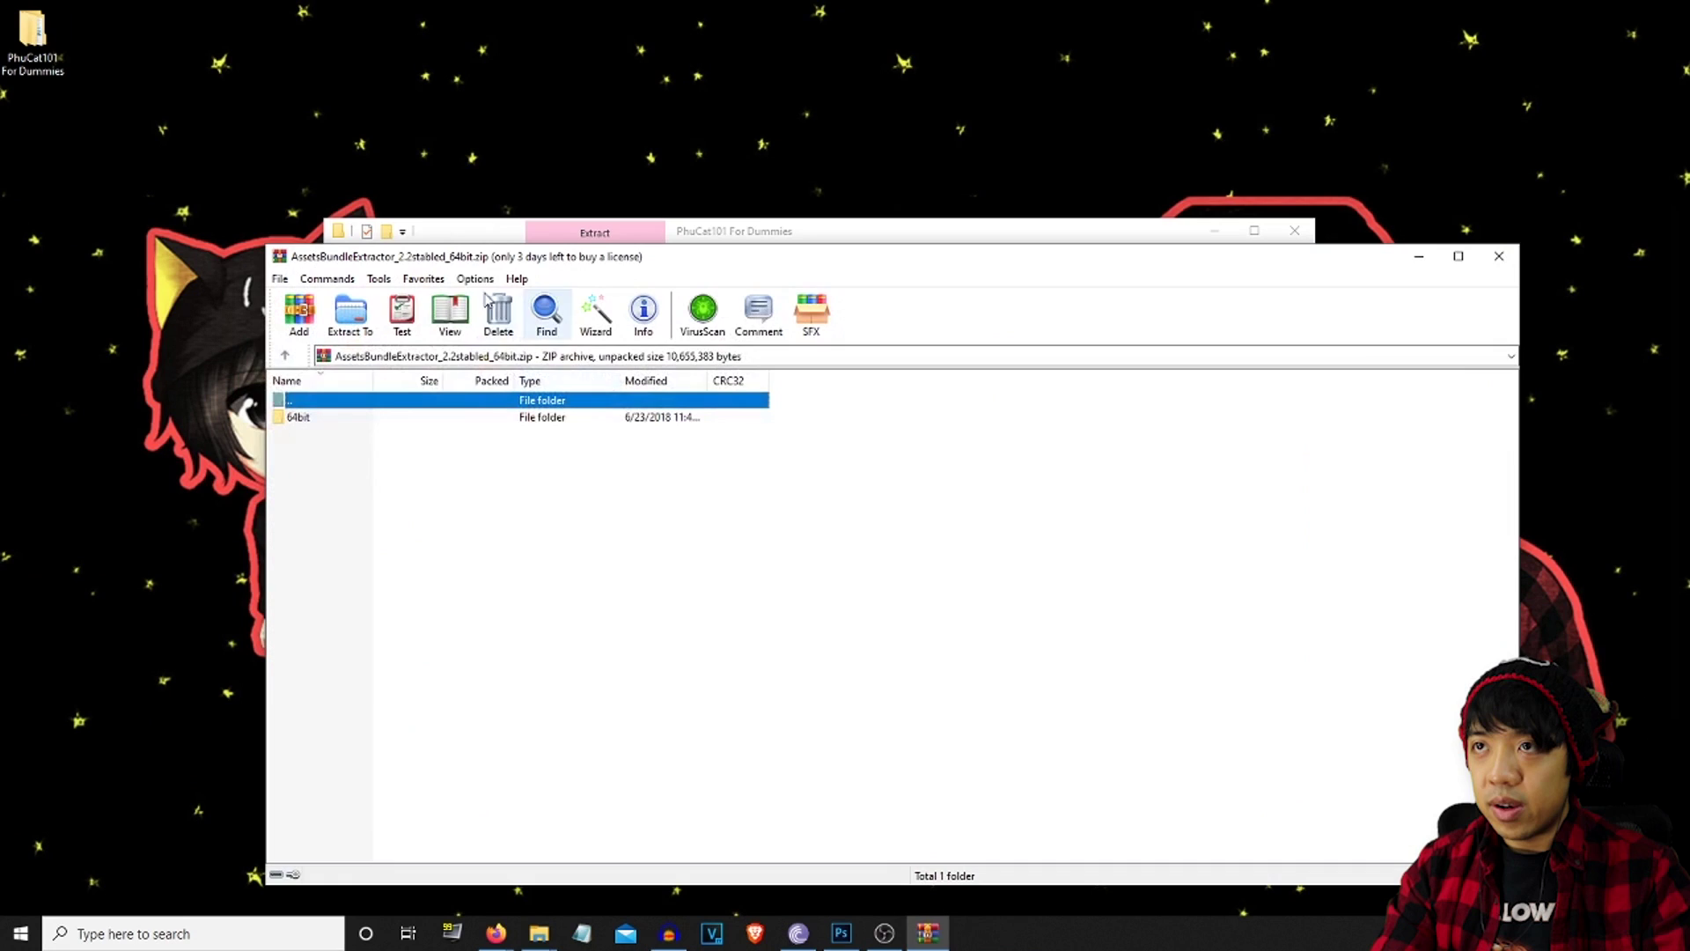
left_click_drag(523, 255, 996, 274)
left_click_drag(803, 443, 562, 505)
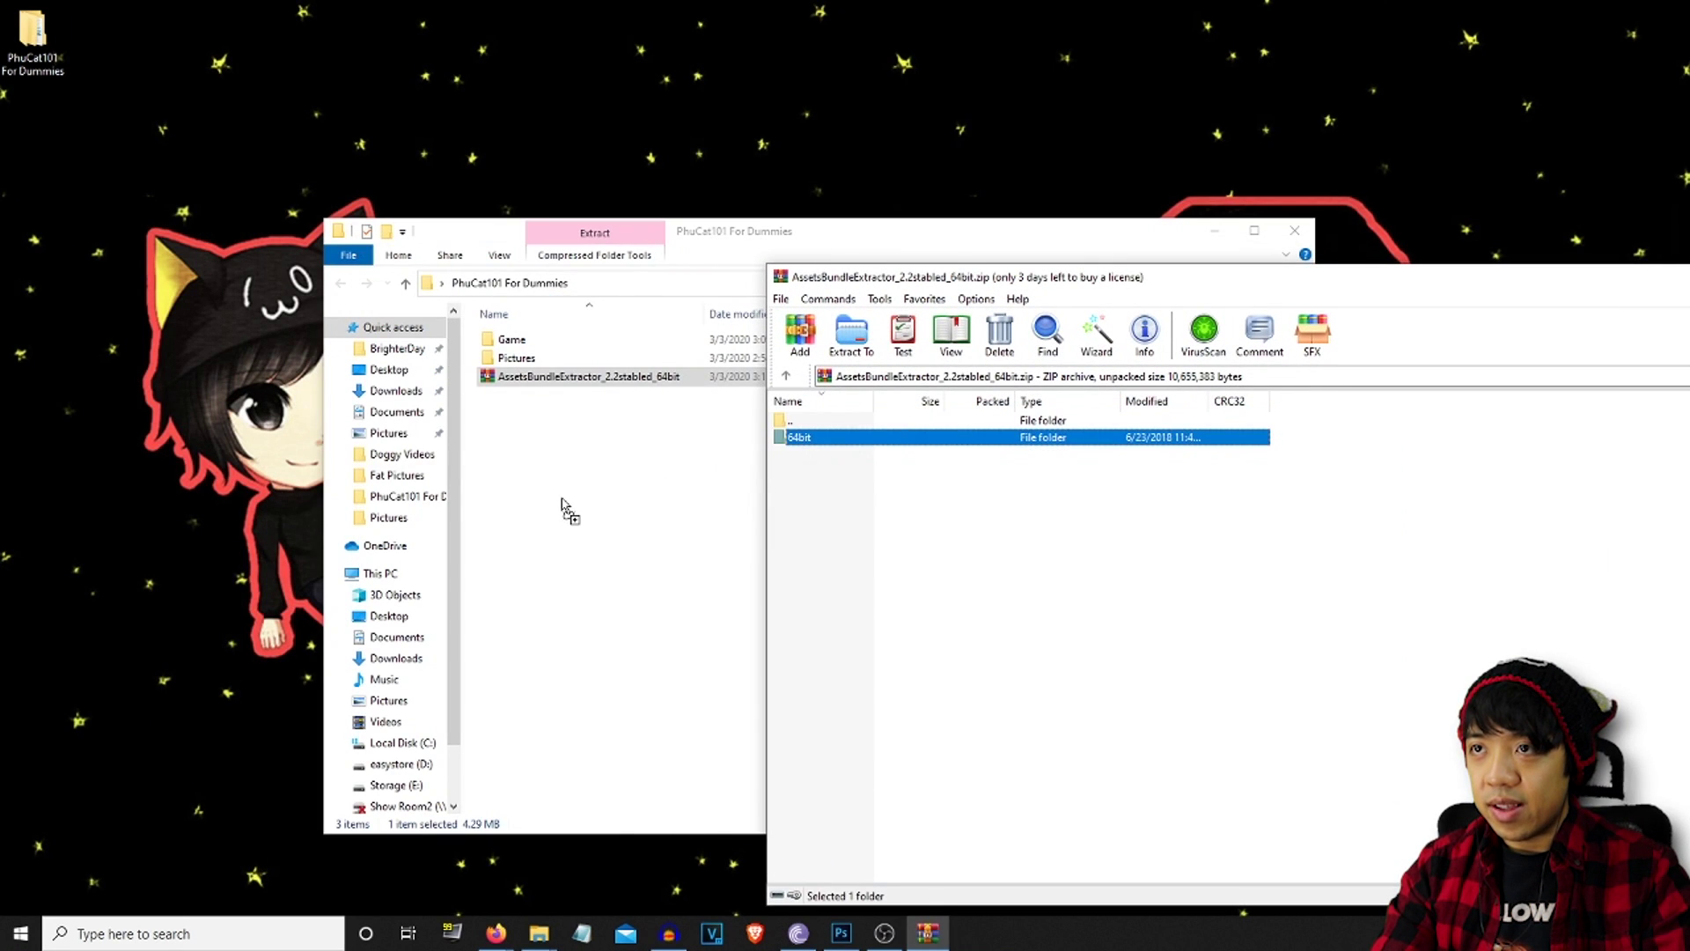
left_click_drag(1419, 283, 1487, 275)
left_click(1606, 250)
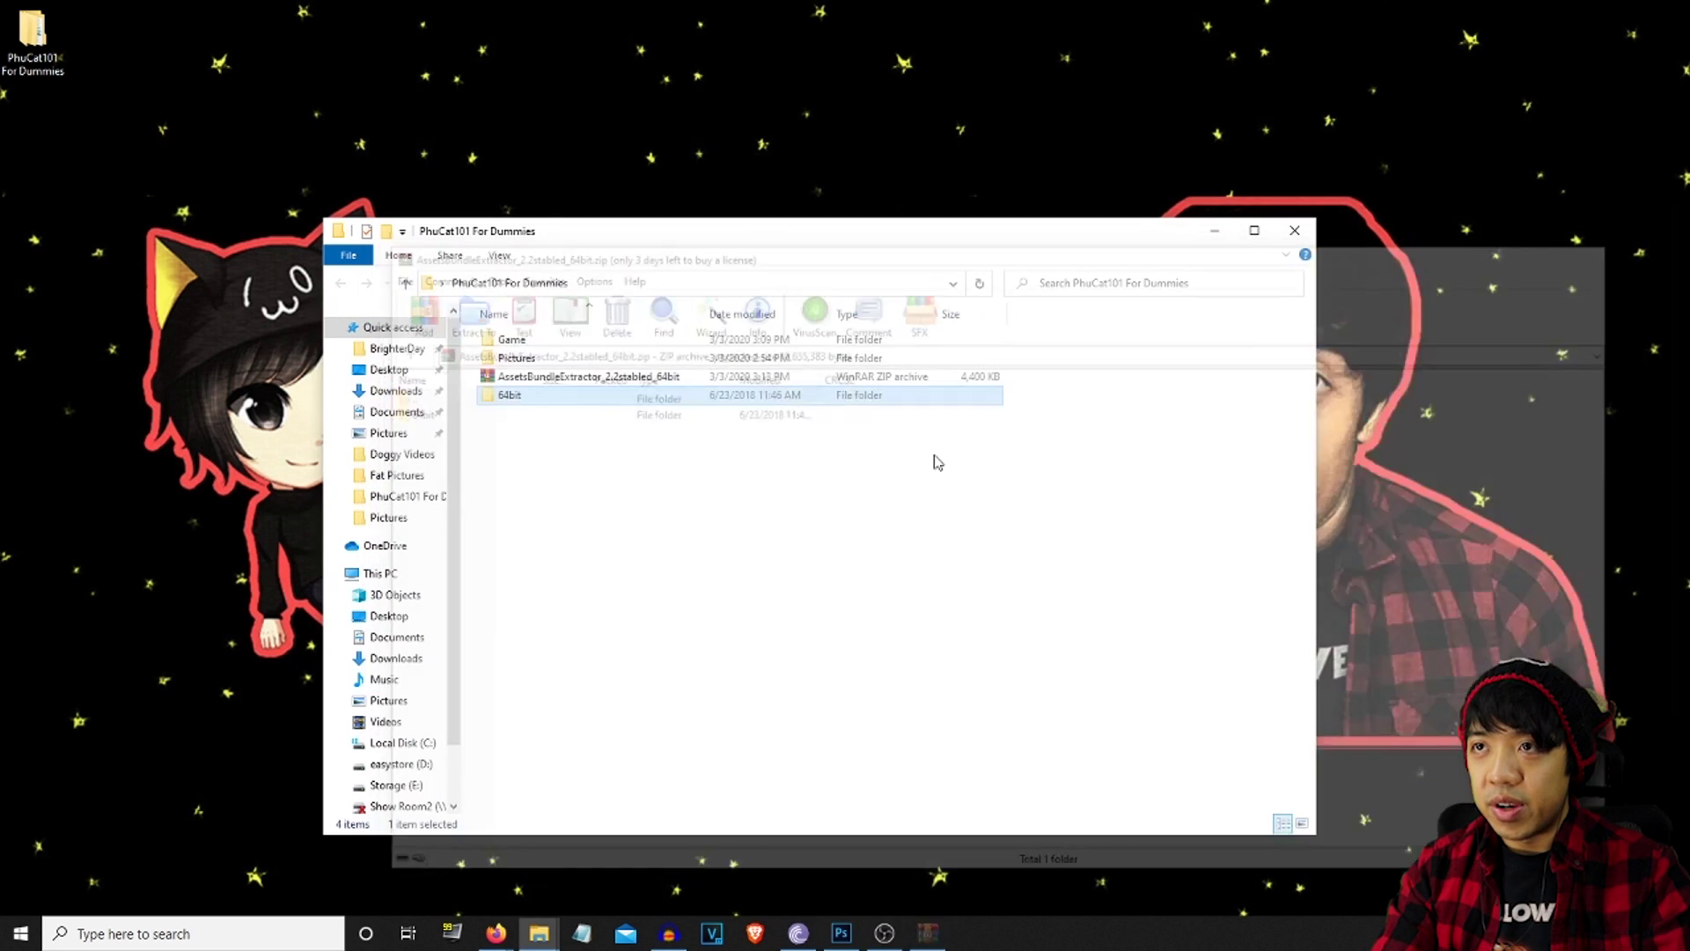
Launch AssetBundleExtractor from the extracted 64bit folder and place its window over the file list
double_click(512, 401)
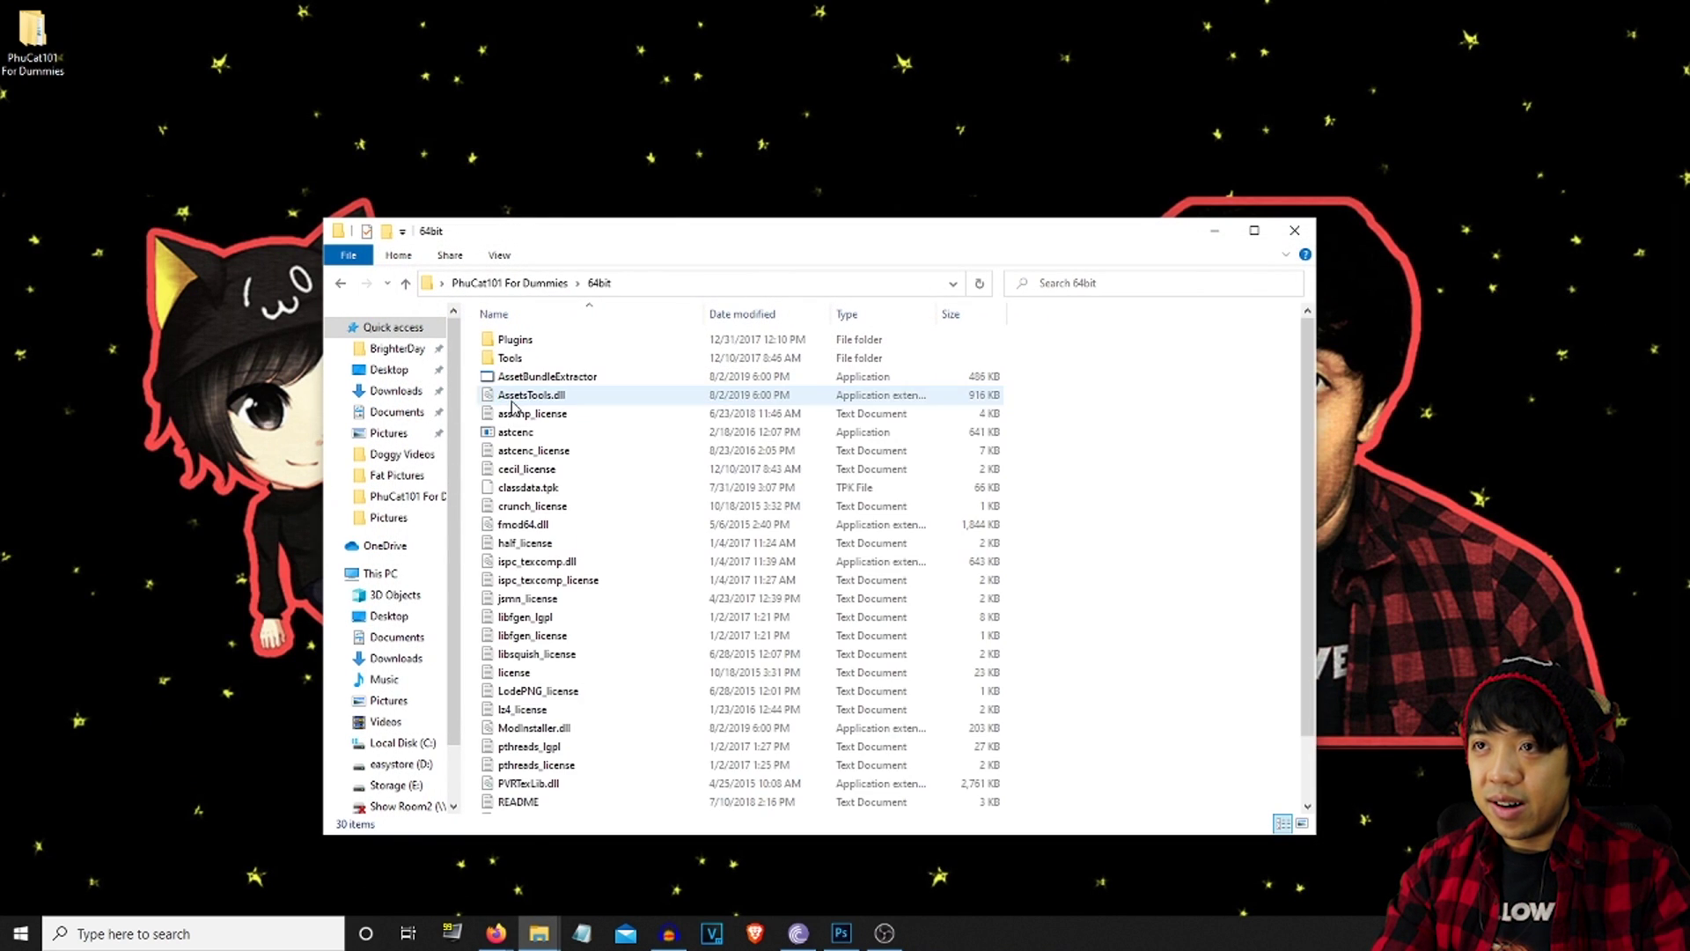
double_click(552, 381)
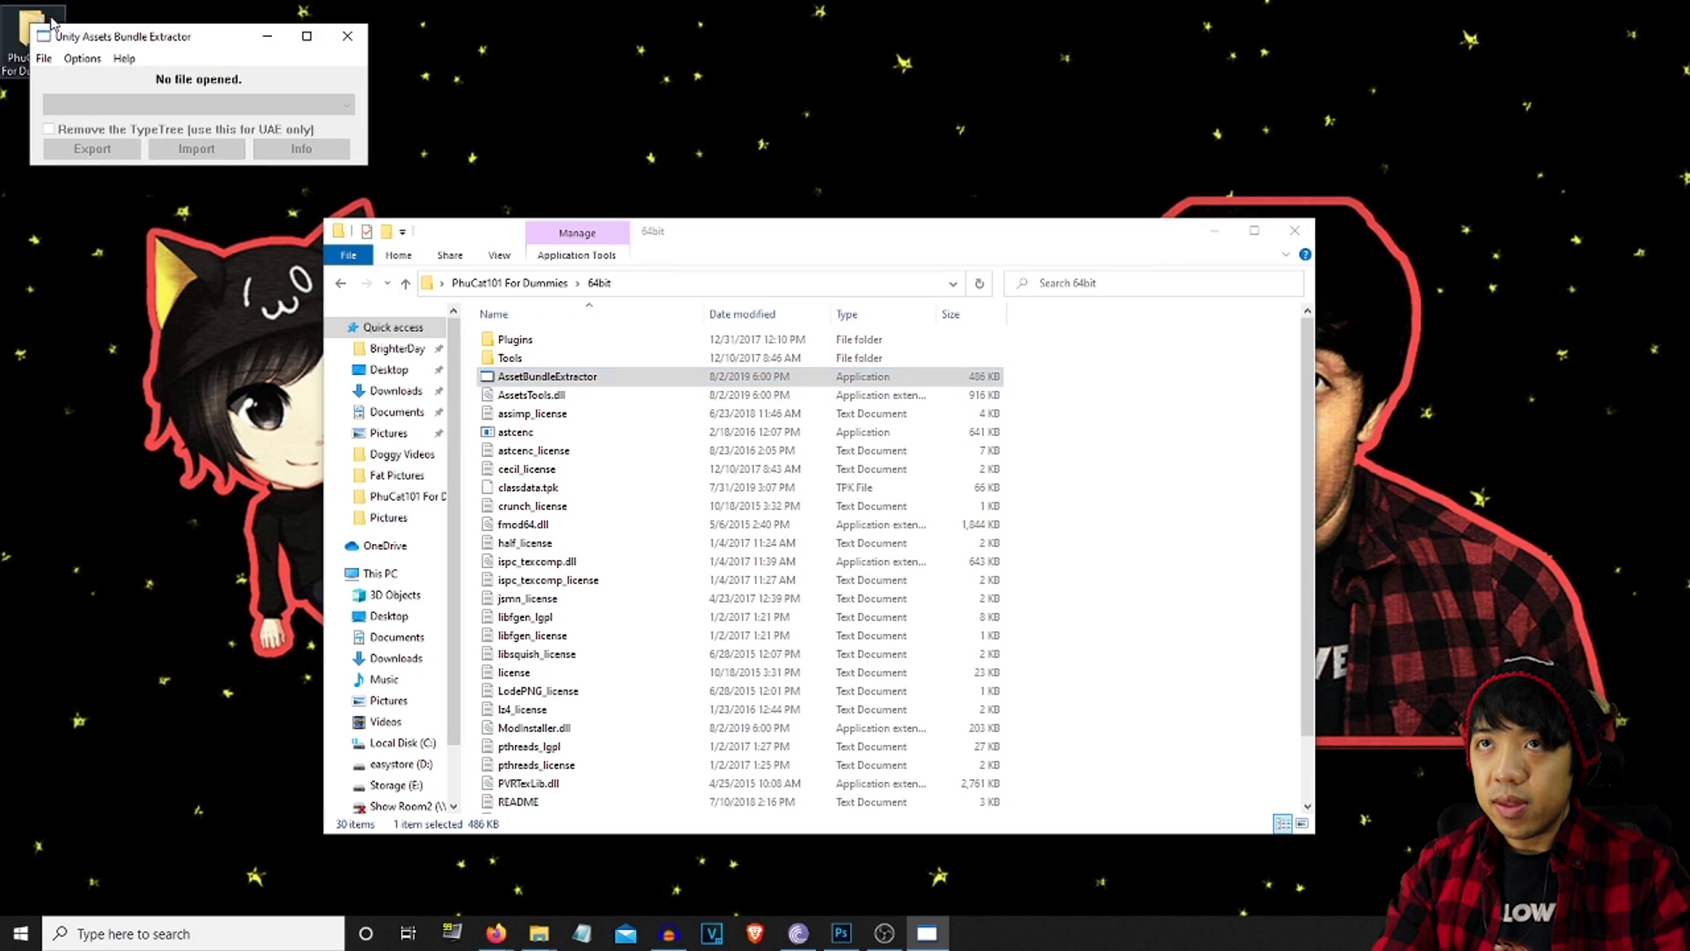
left_click_drag(103, 44, 689, 354)
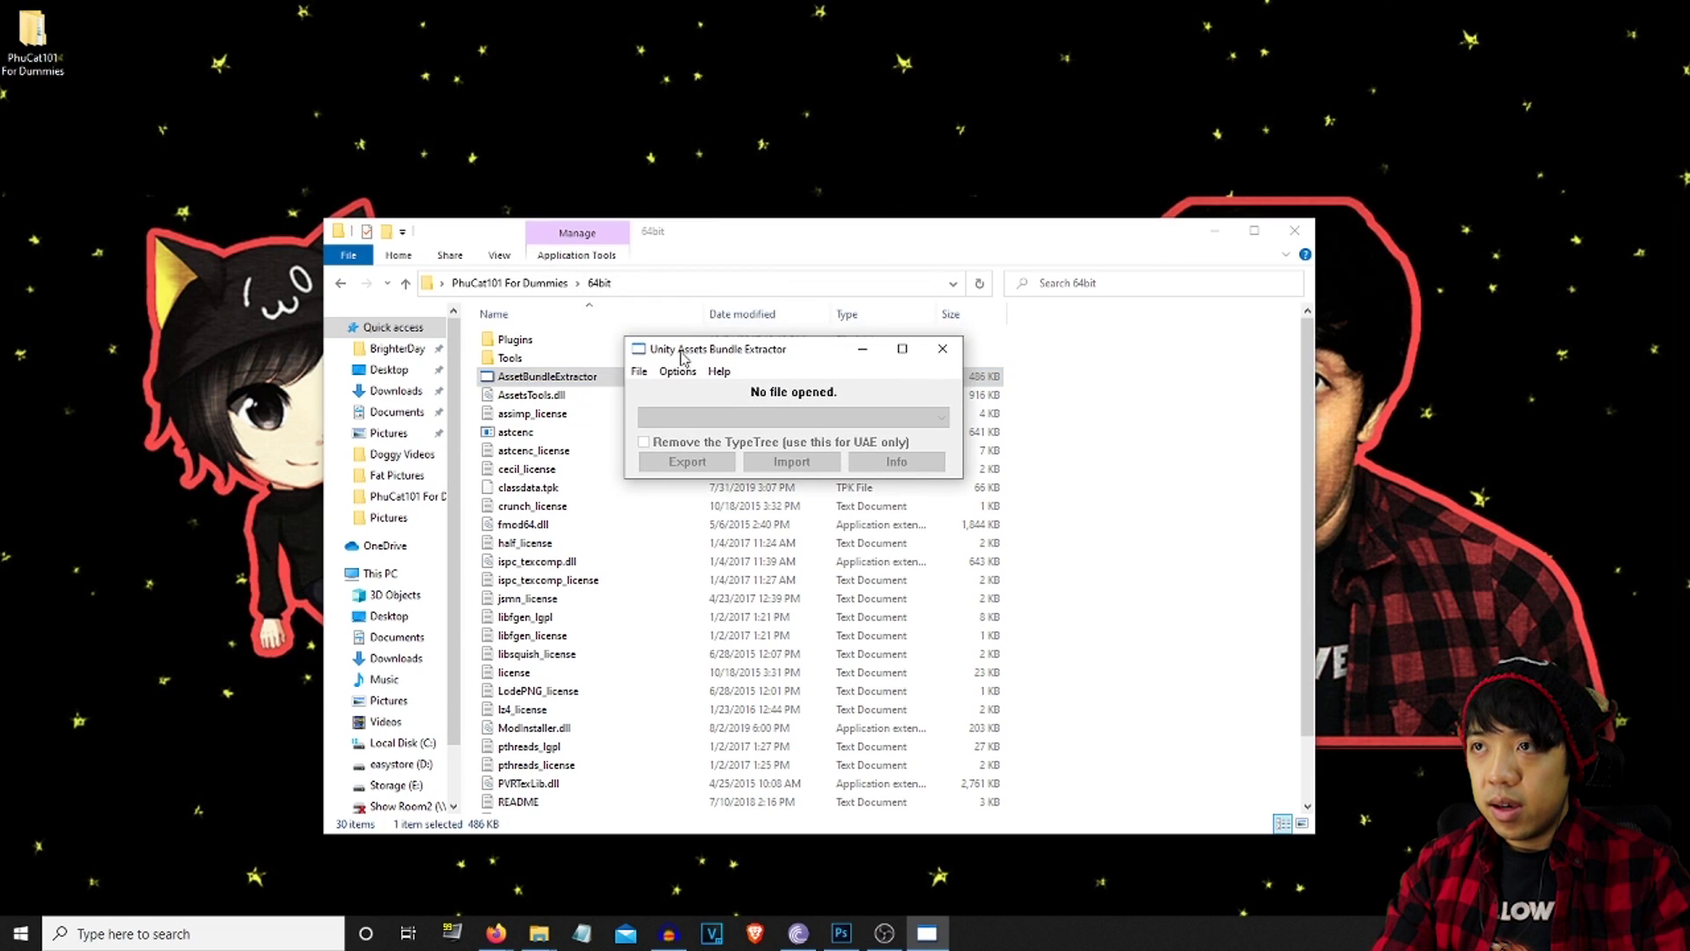
Open sharedassets1.assets from Desktop > PhuCat101 For Dummies > Game > The Teddy Bear_Data in the extractor
left_click(642, 373)
left_click(656, 397)
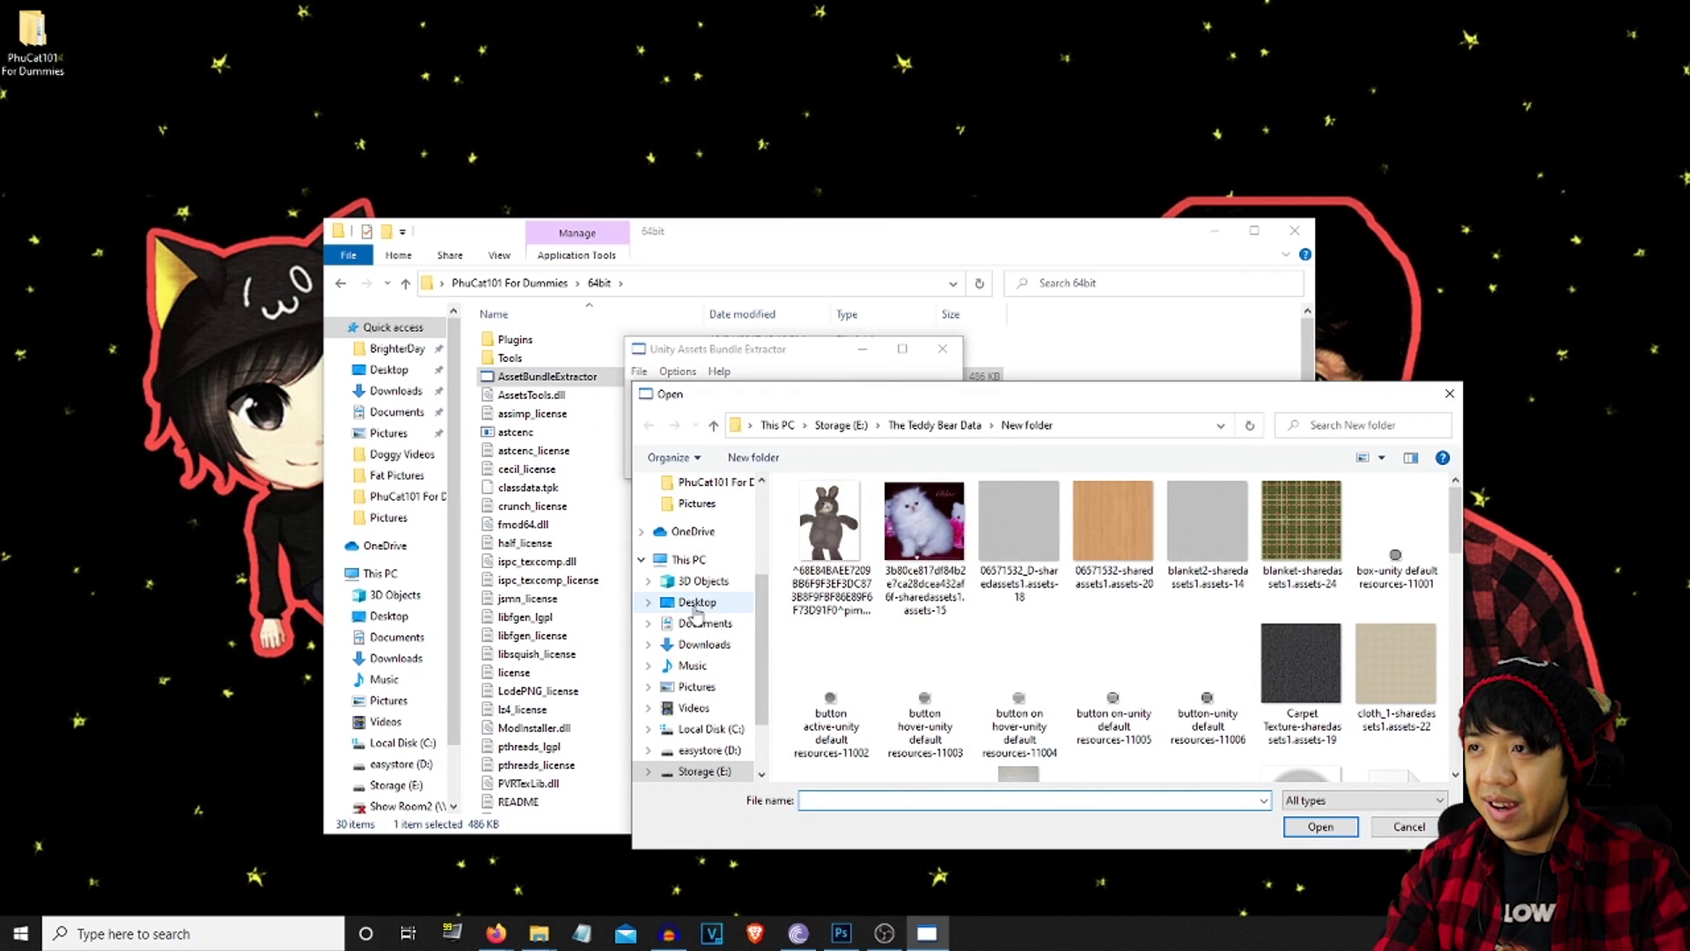
left_click(697, 602)
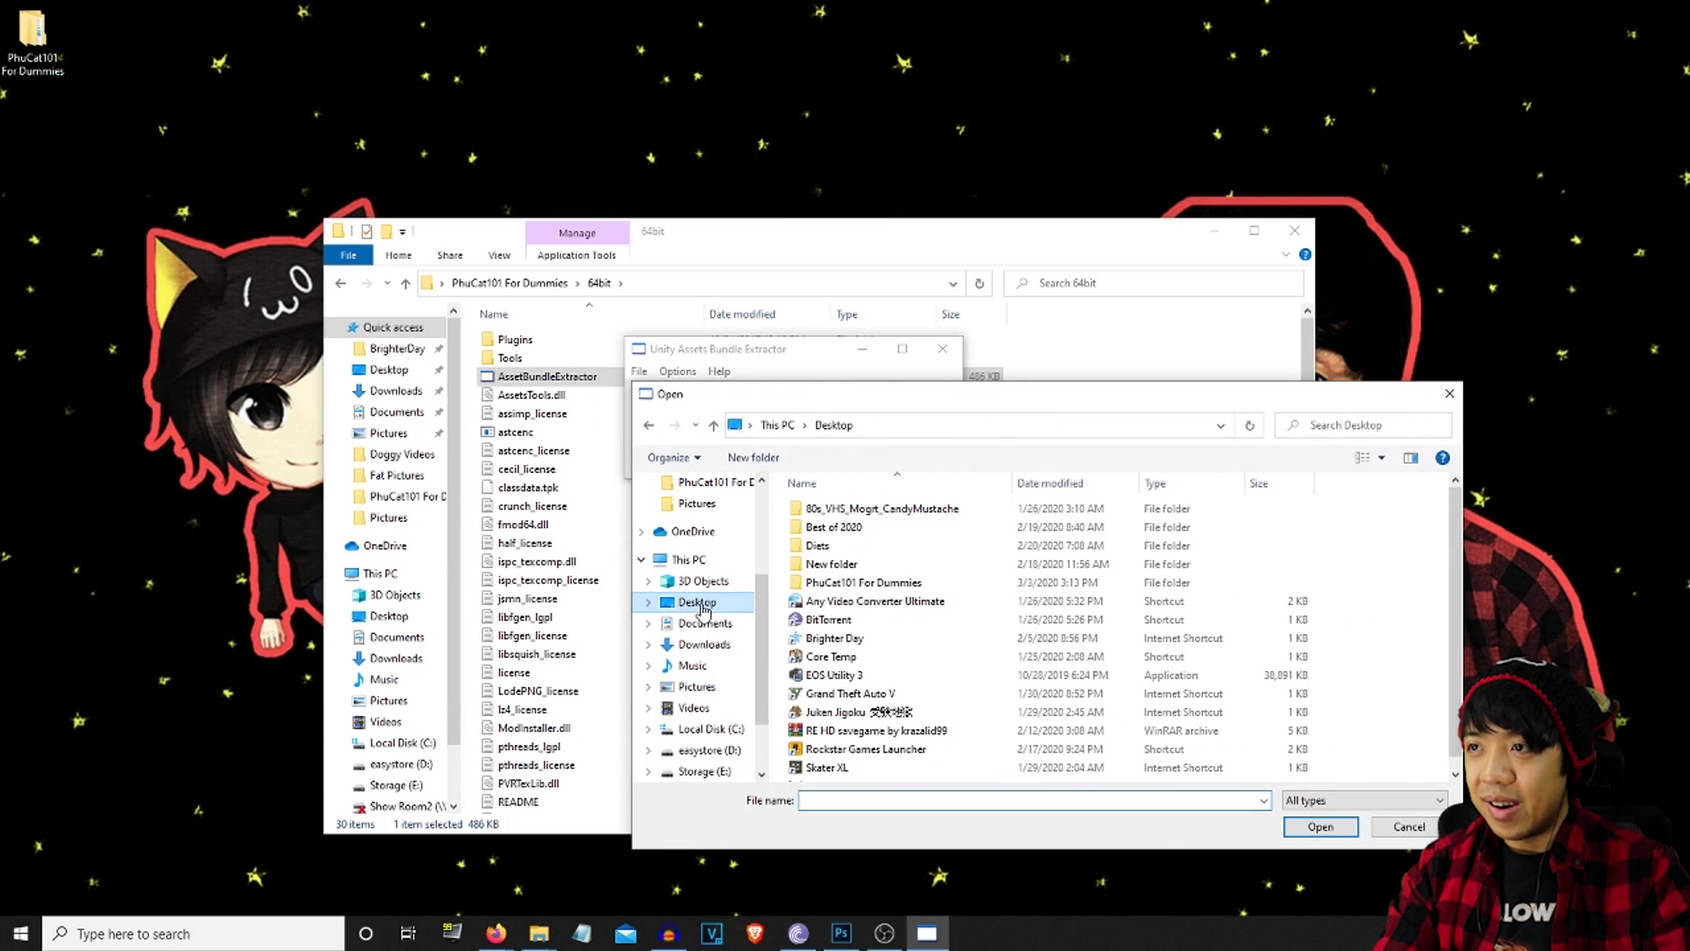
double_click(828, 582)
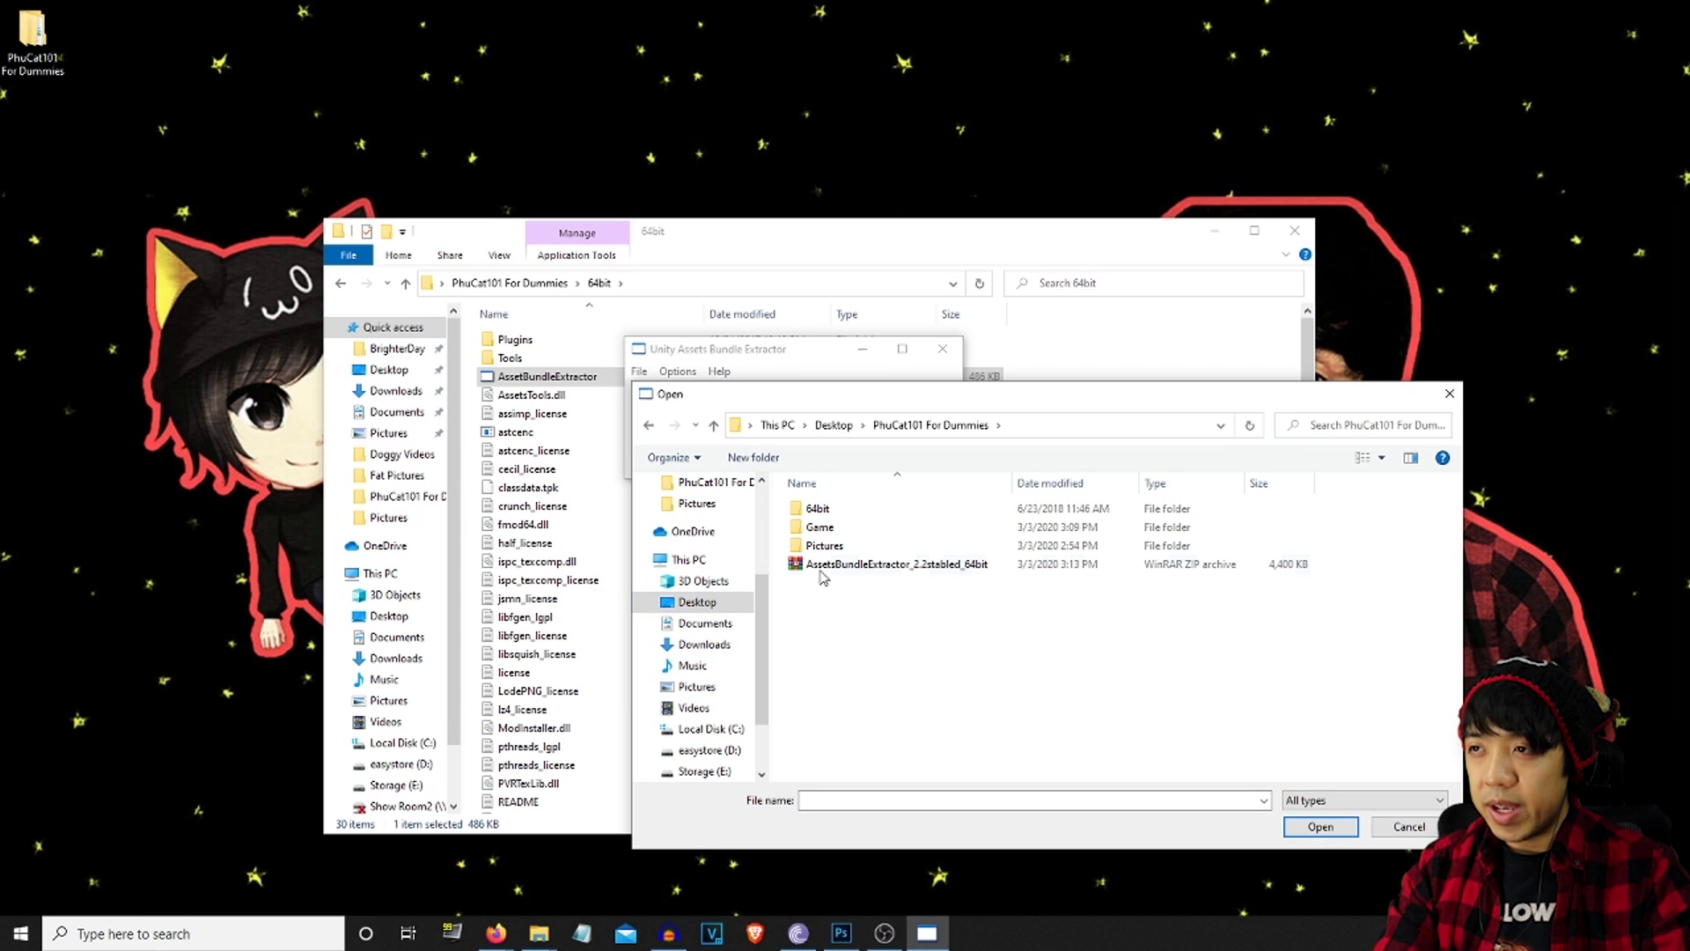
double_click(817, 528)
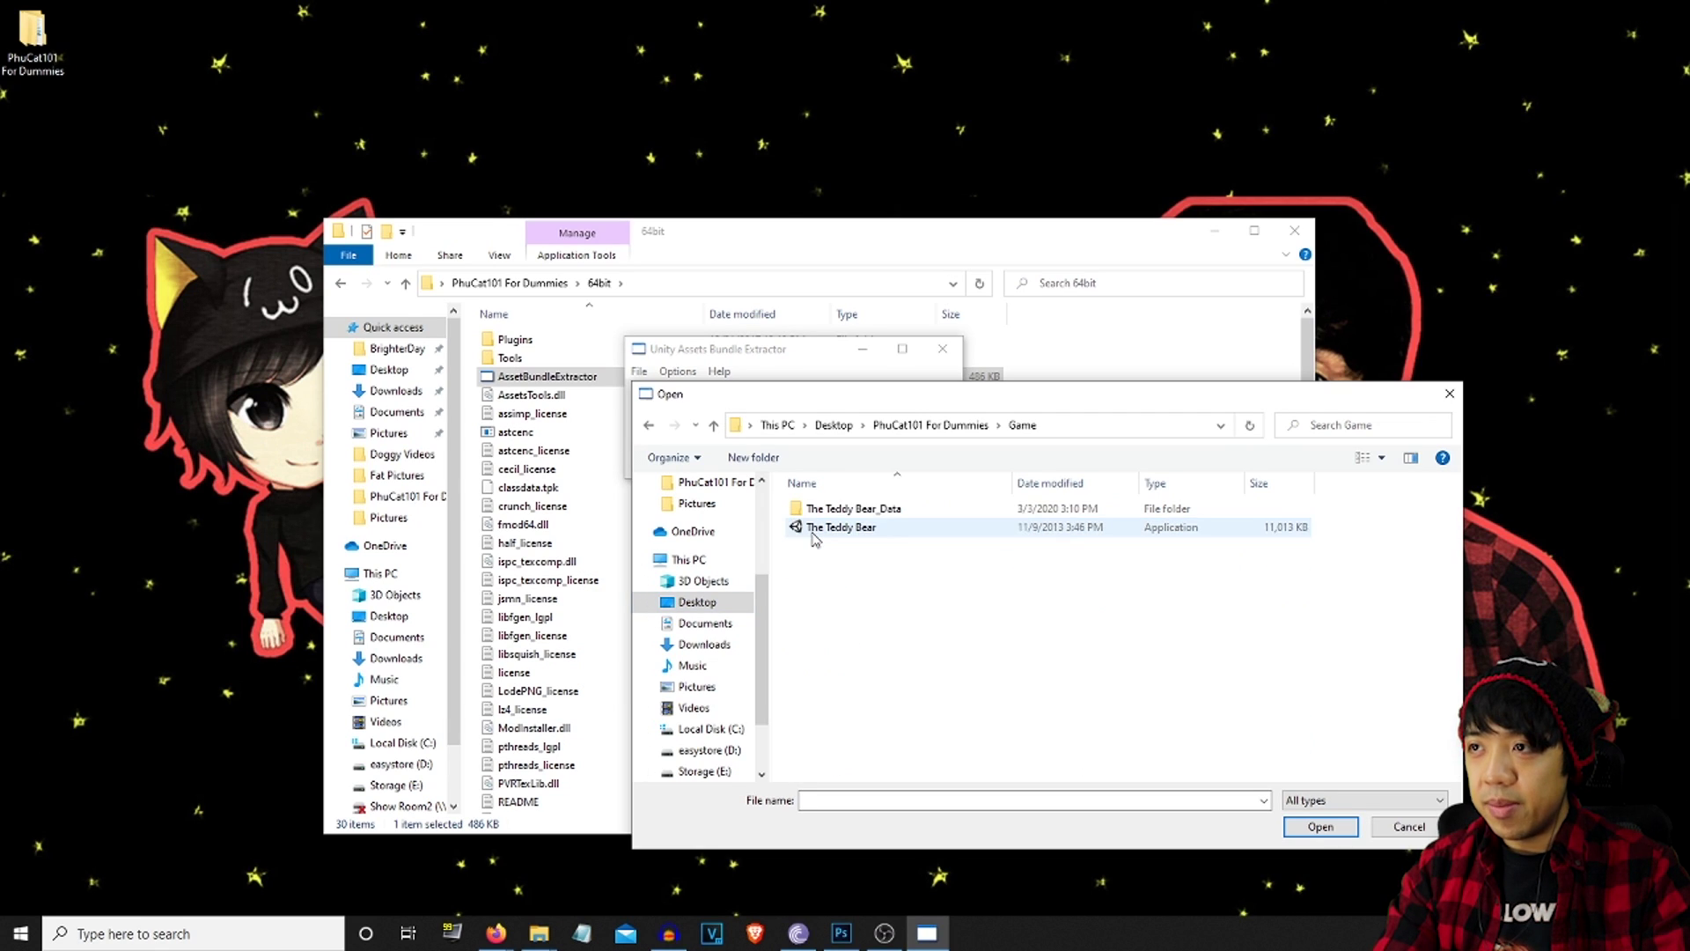
double_click(874, 511)
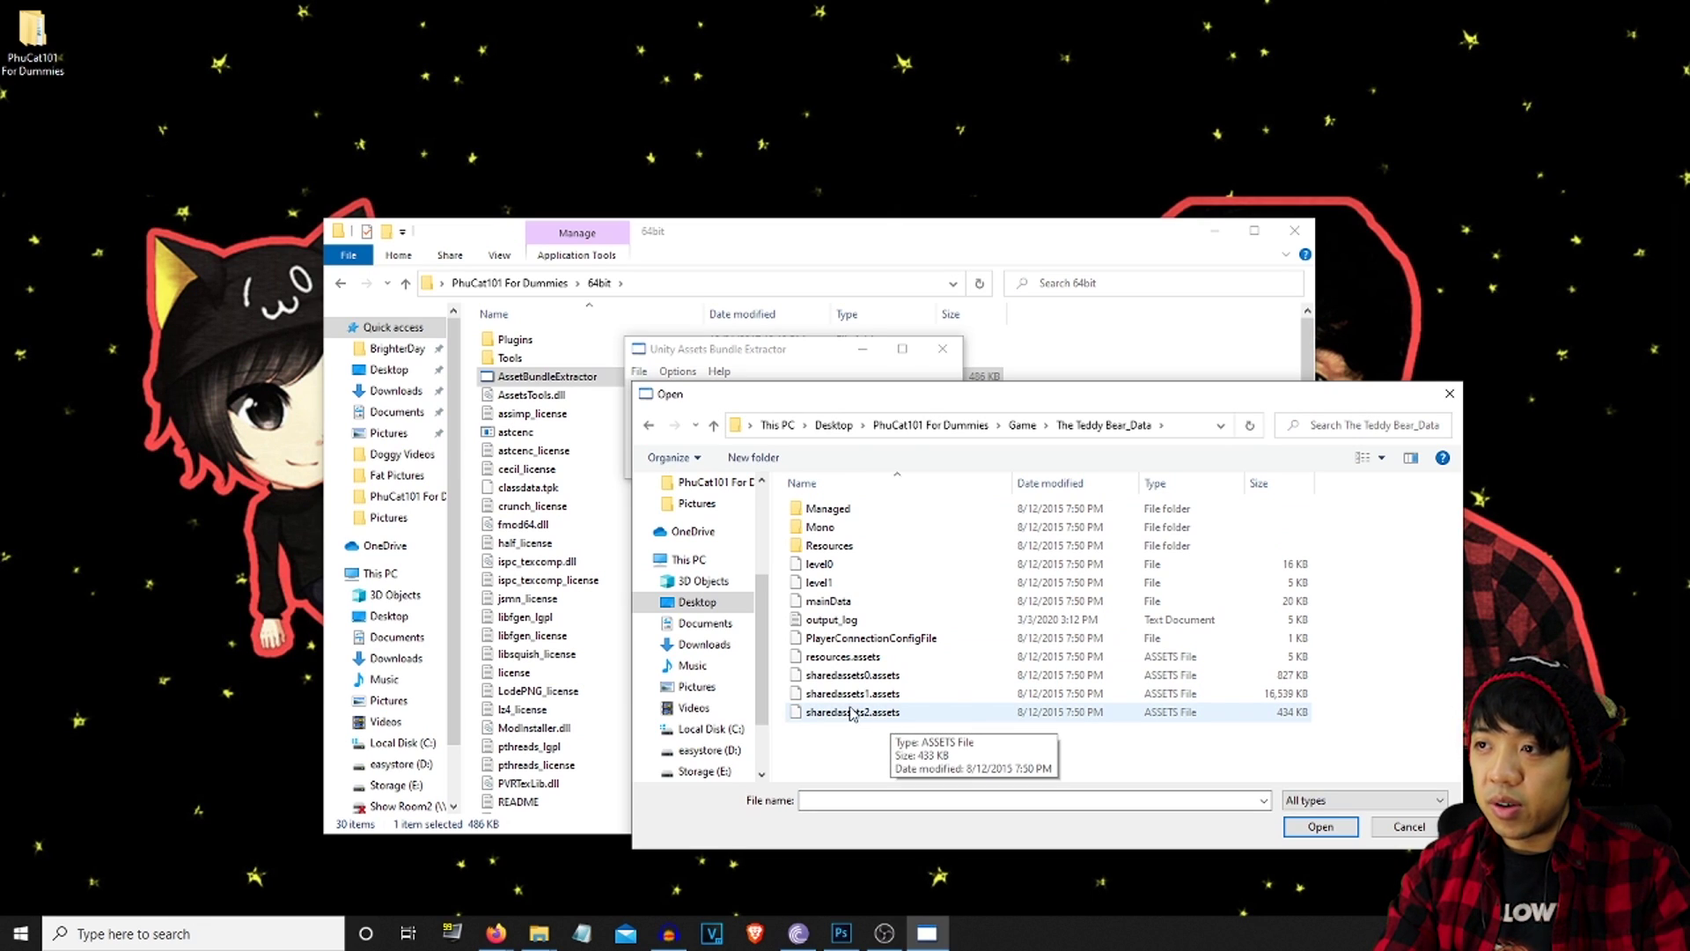
double_click(852, 713)
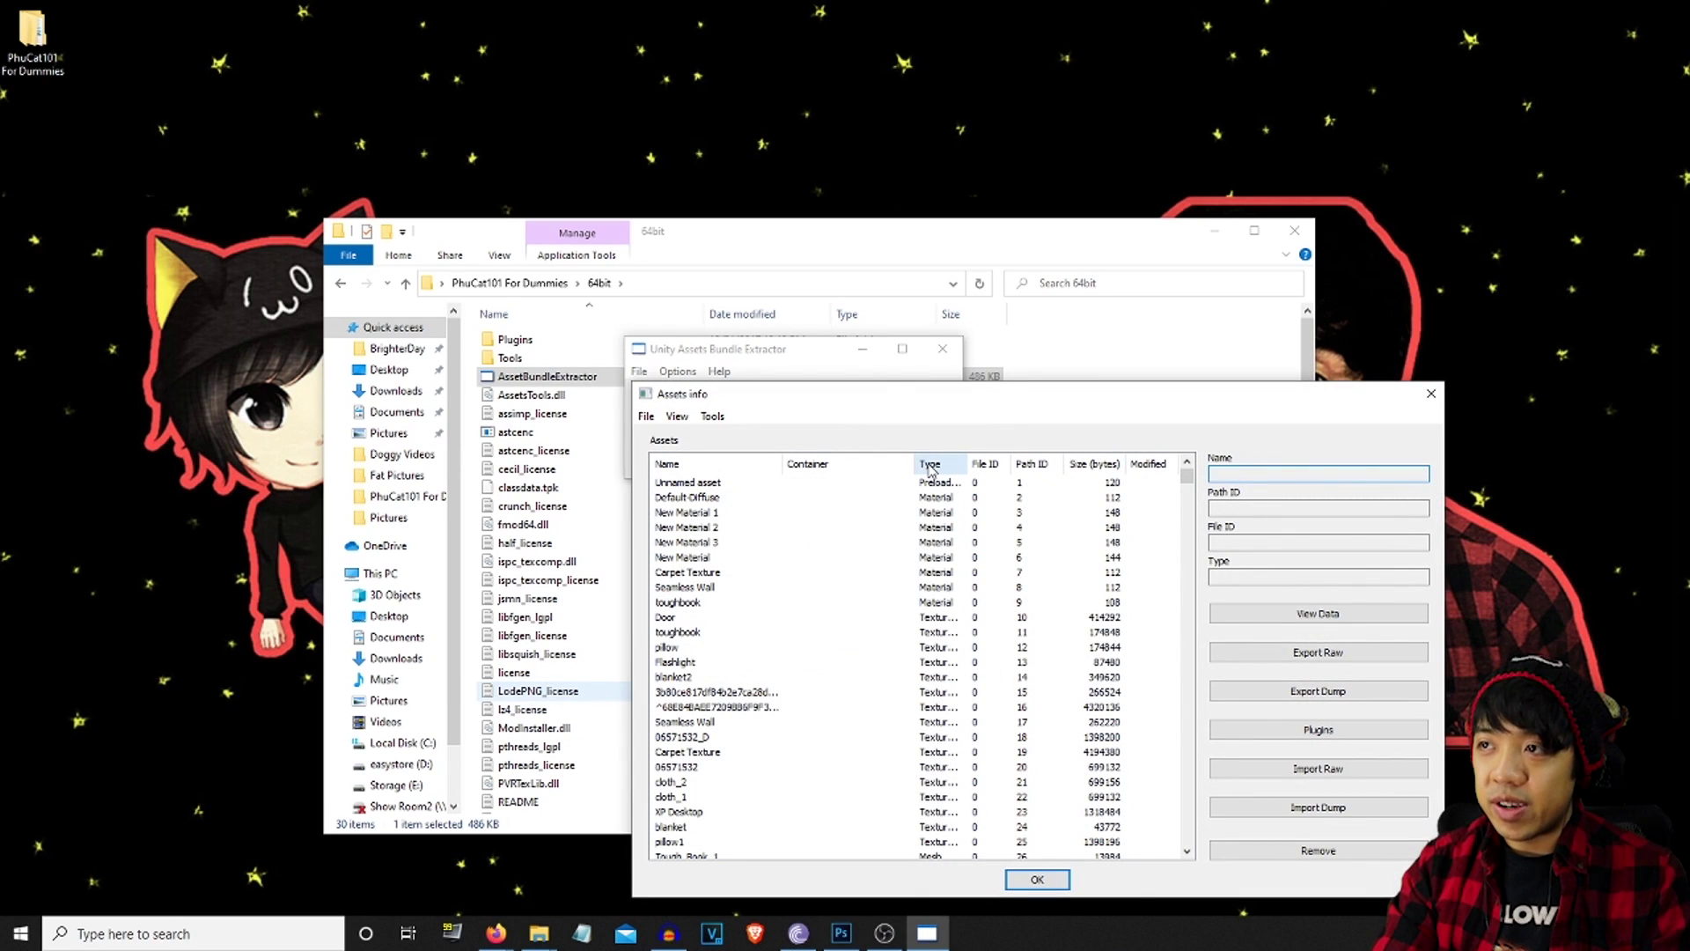
Sort the assets by type, widen the Type column, and select all Texture2D assets starting with Door
left_click(928, 467)
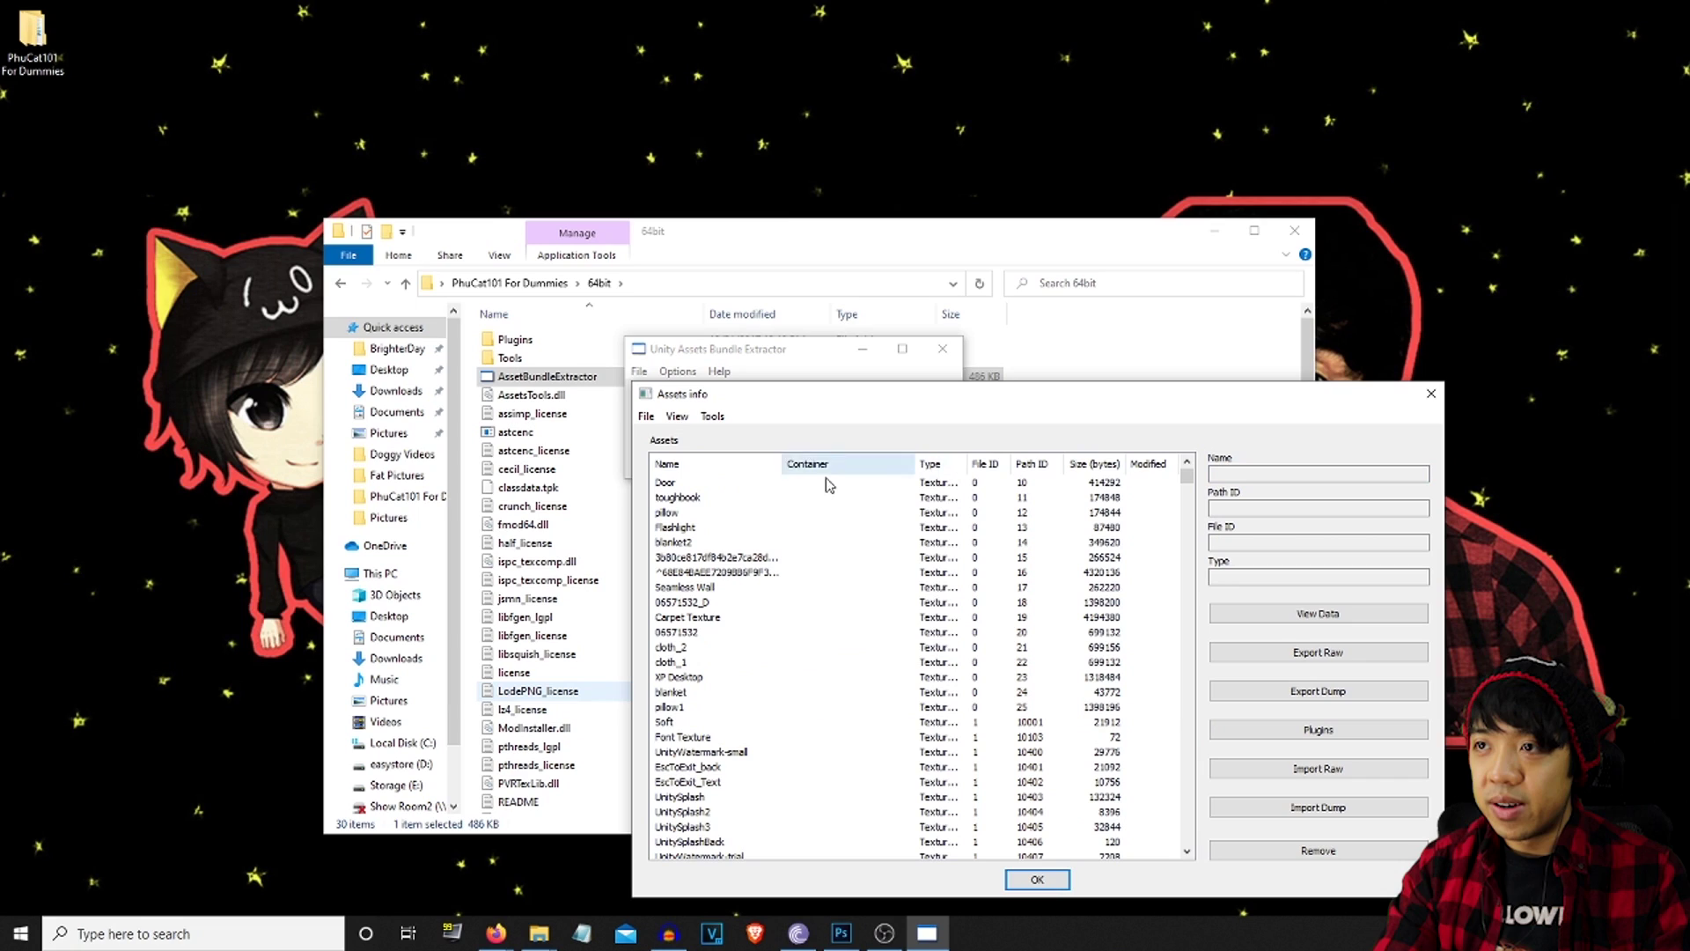
left_click(674, 484)
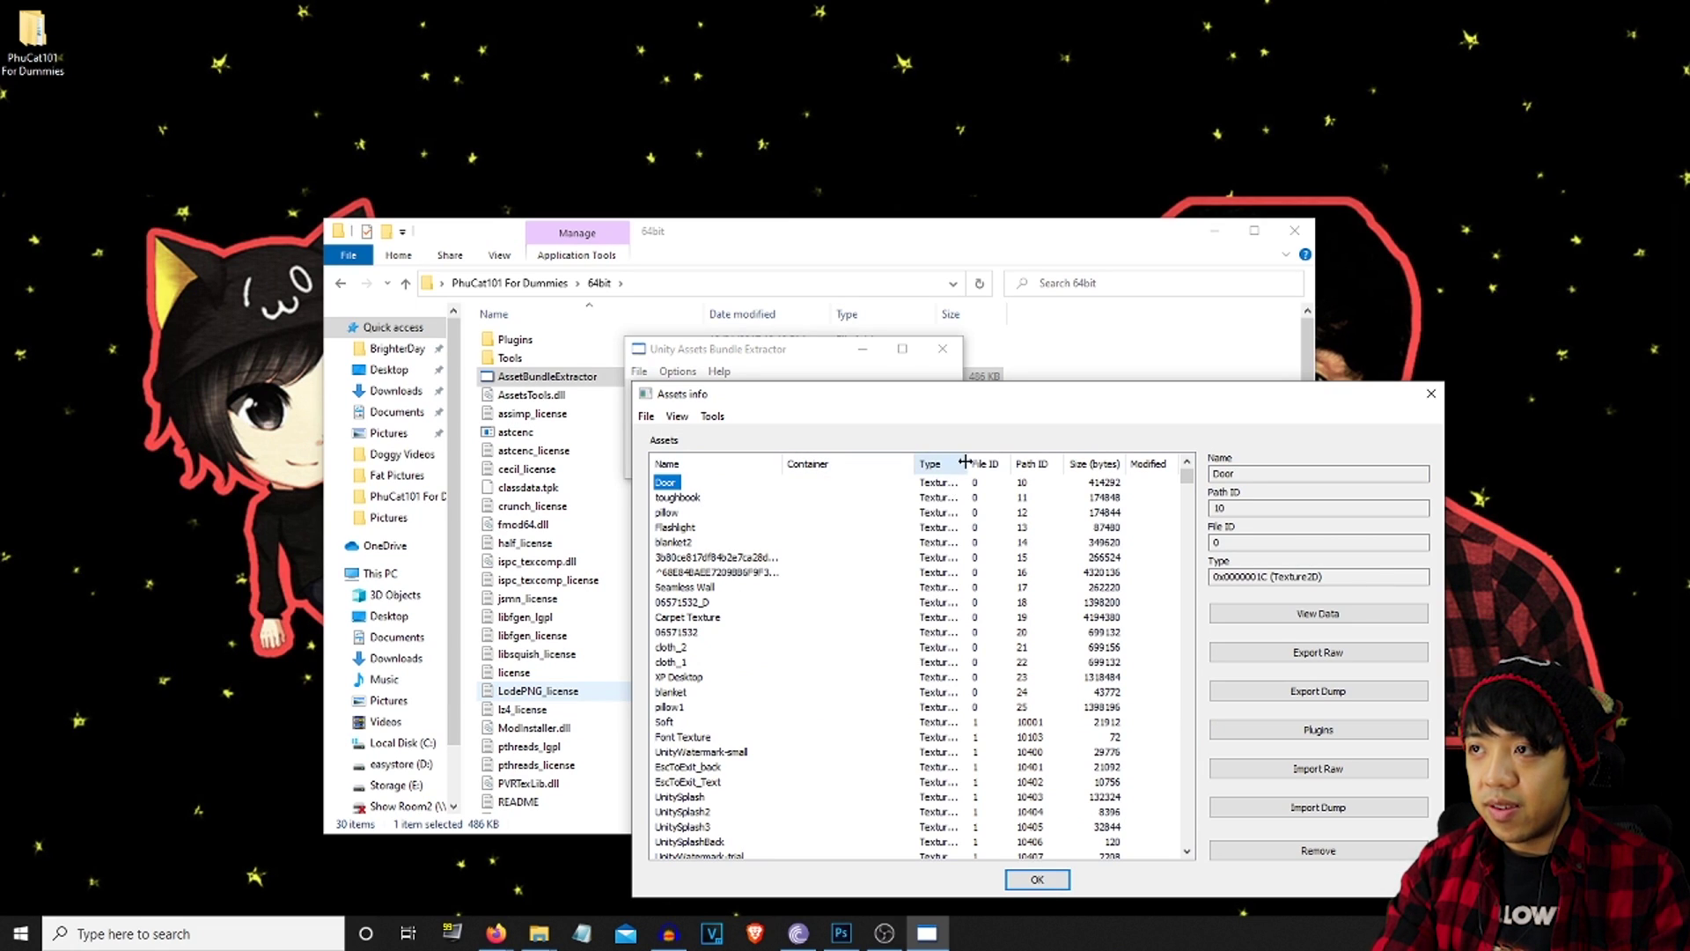
left_click_drag(964, 462, 1035, 463)
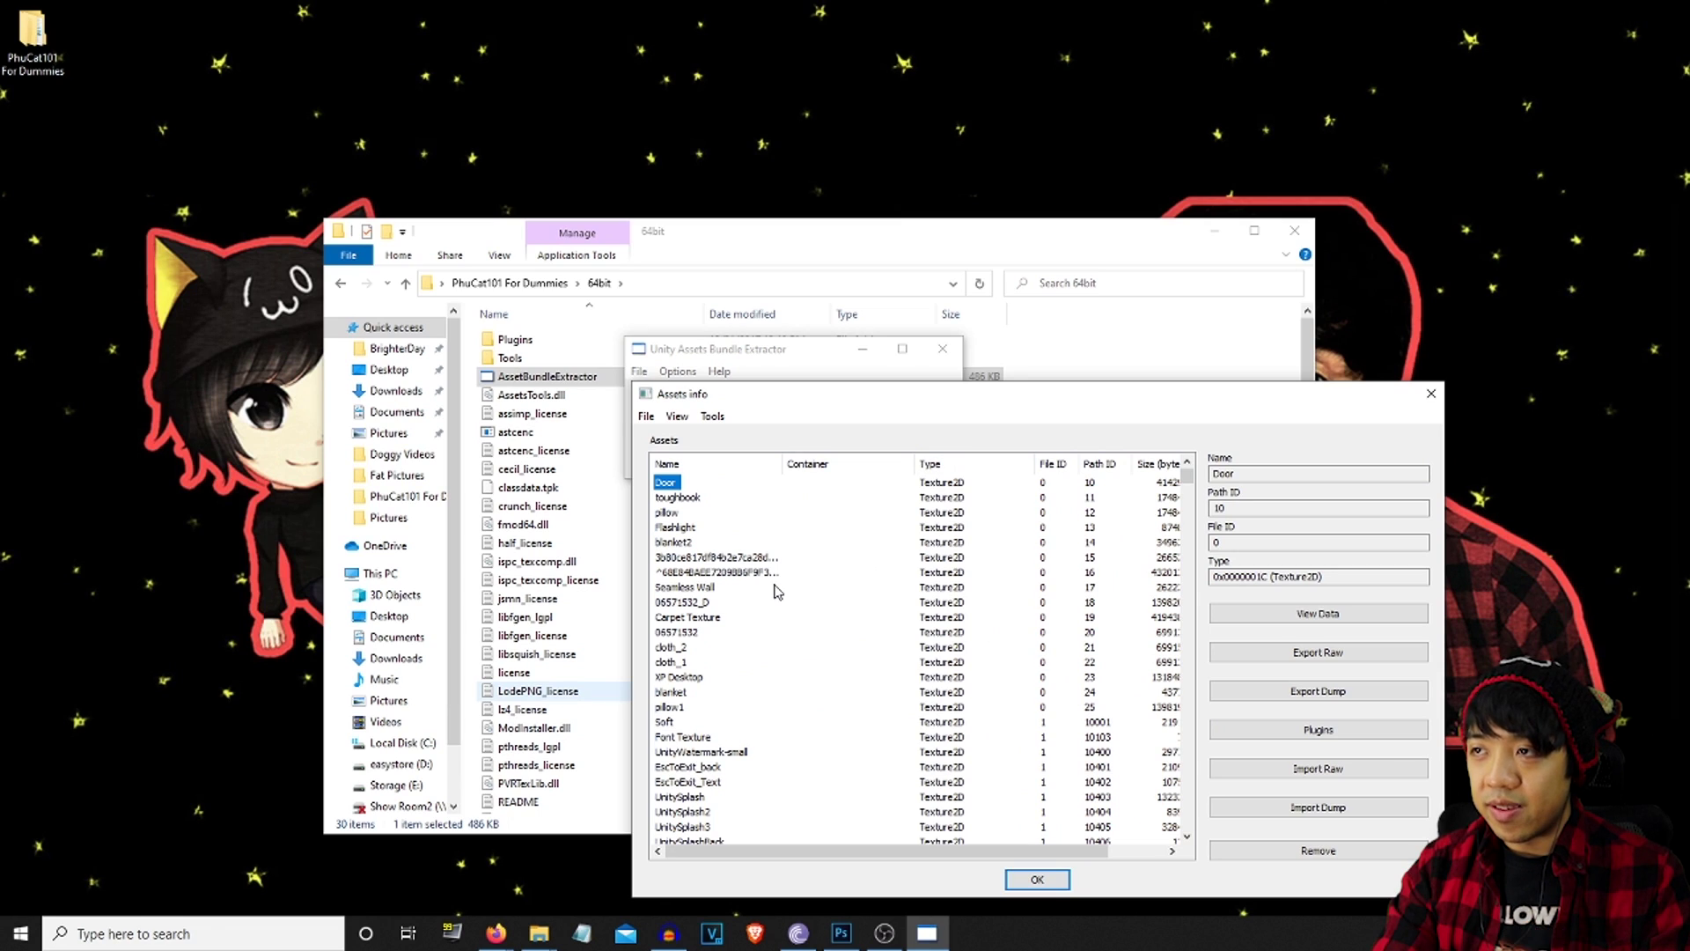
scroll(723, 640, "down", 9)
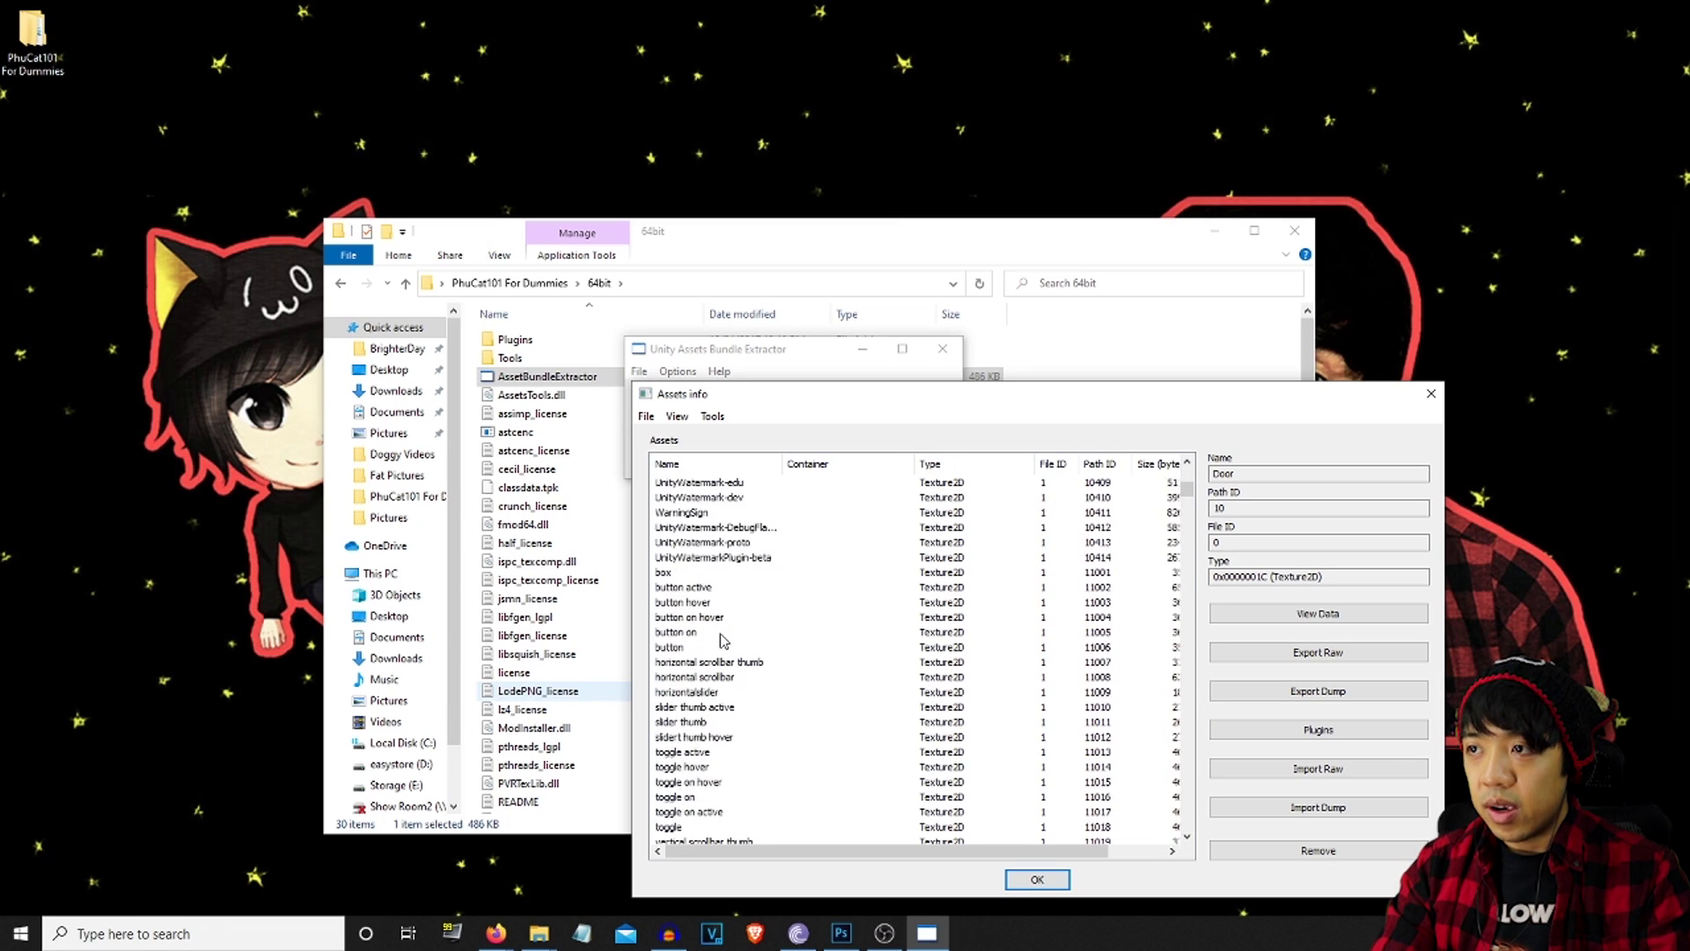
scroll(723, 640, "down", 10)
scroll(724, 640, "up", 1)
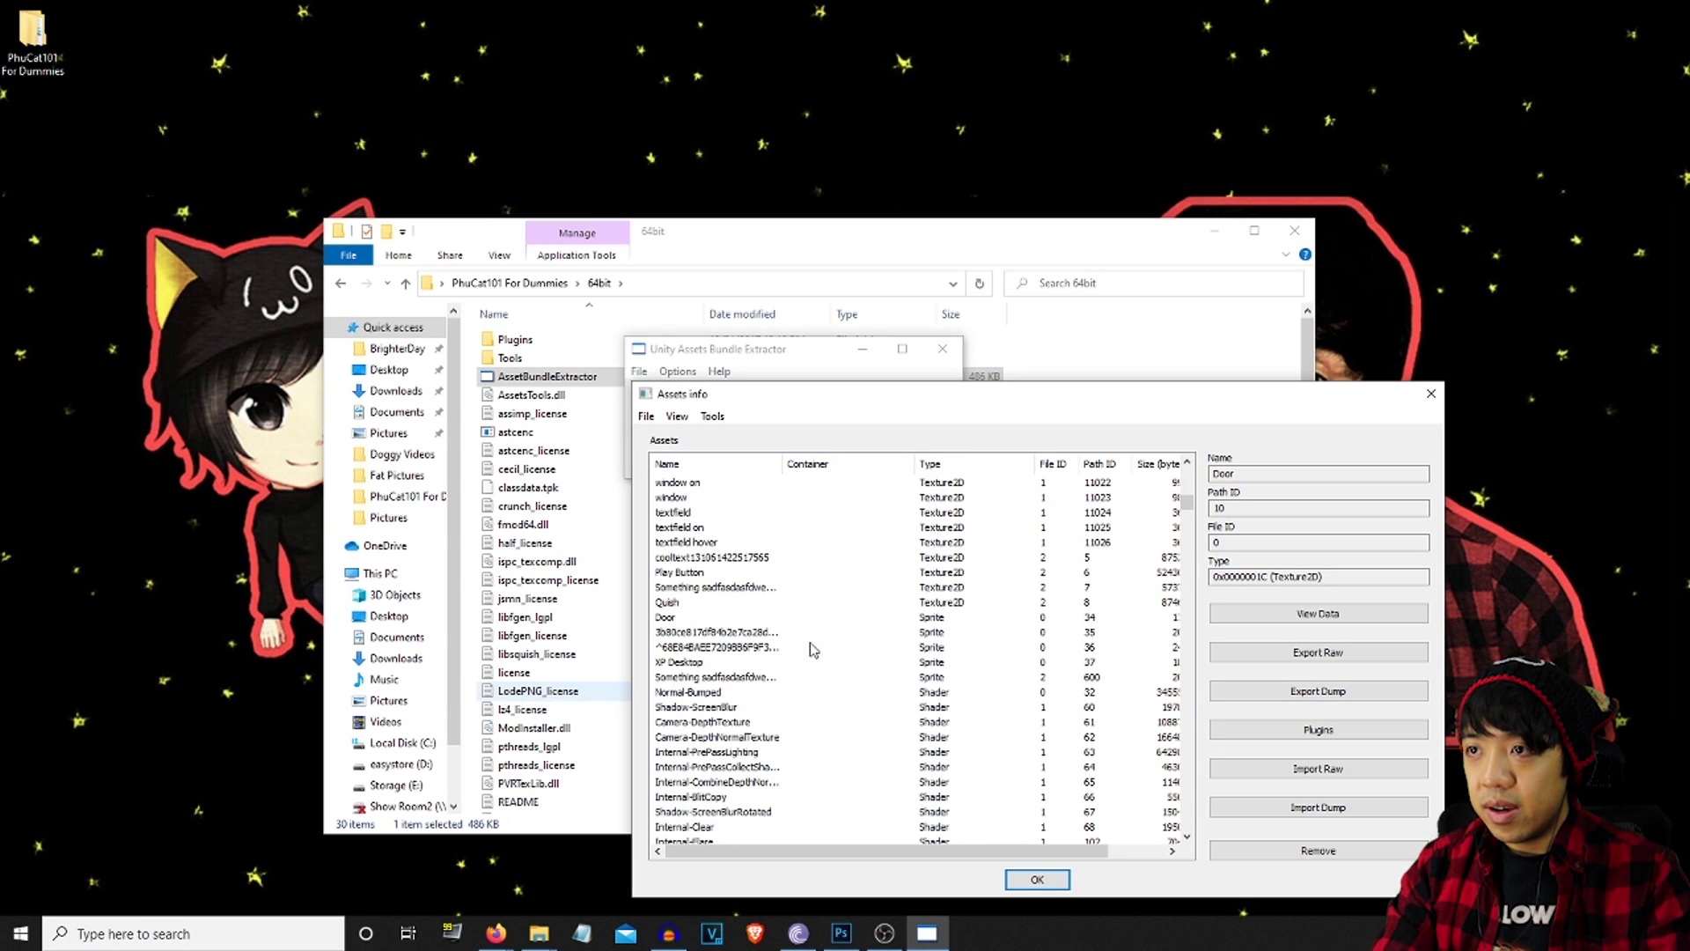
left_click(674, 603, "shift")
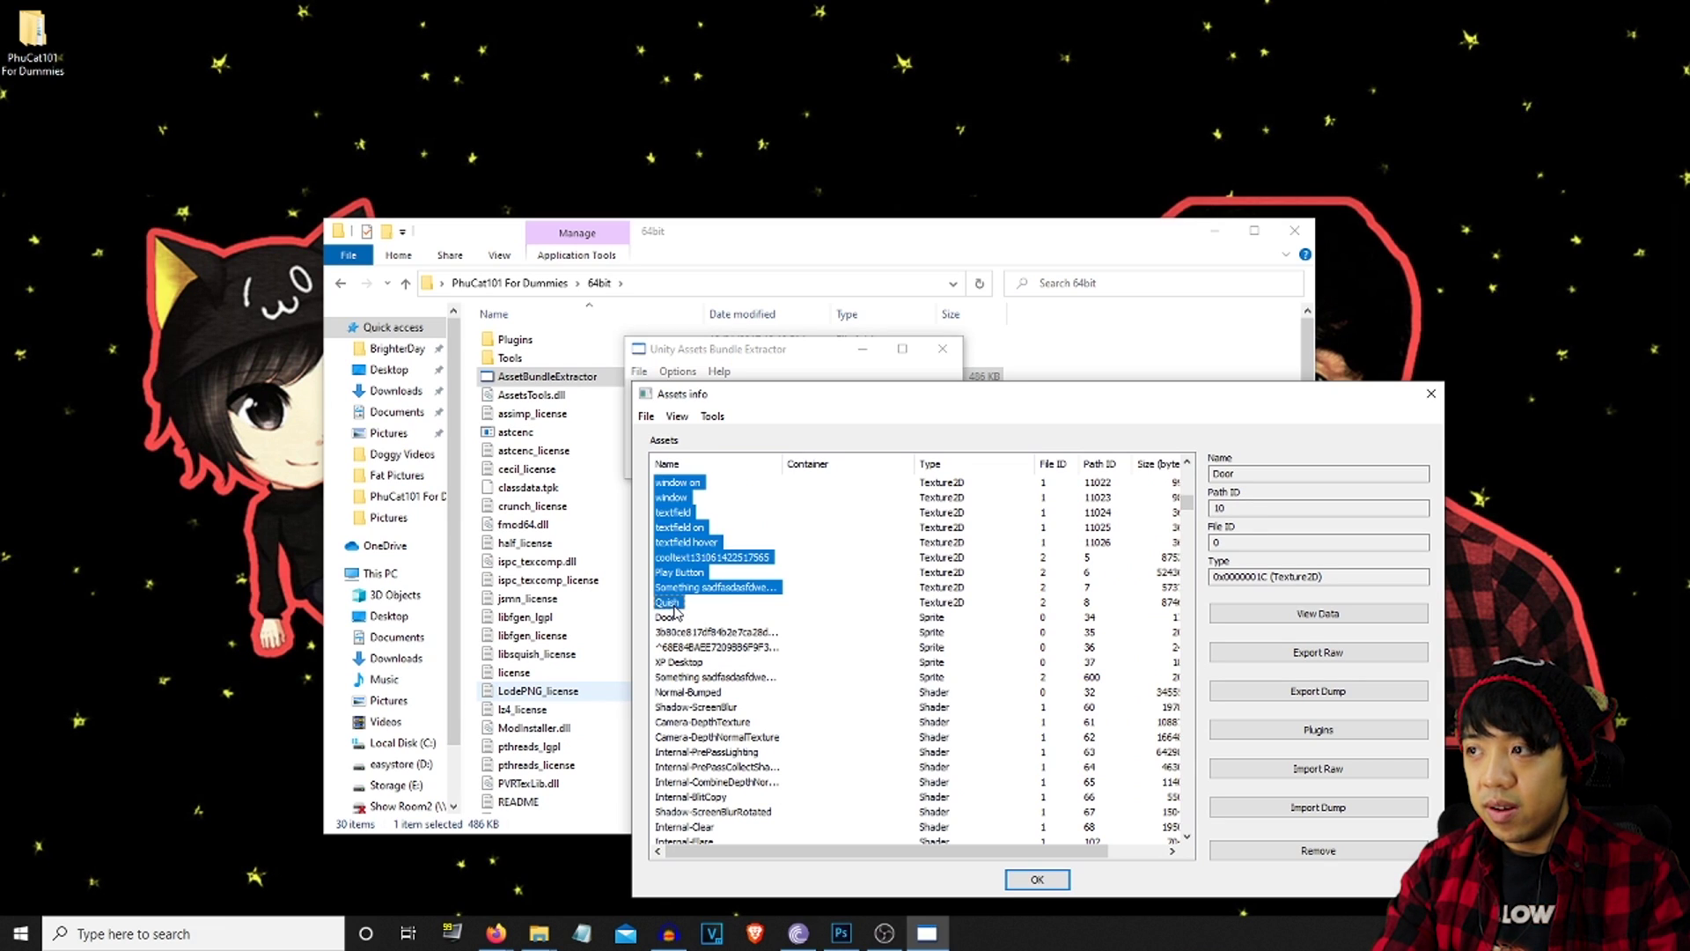
Start exporting the selected textures with the Export to .png plugin
left_click(1325, 733)
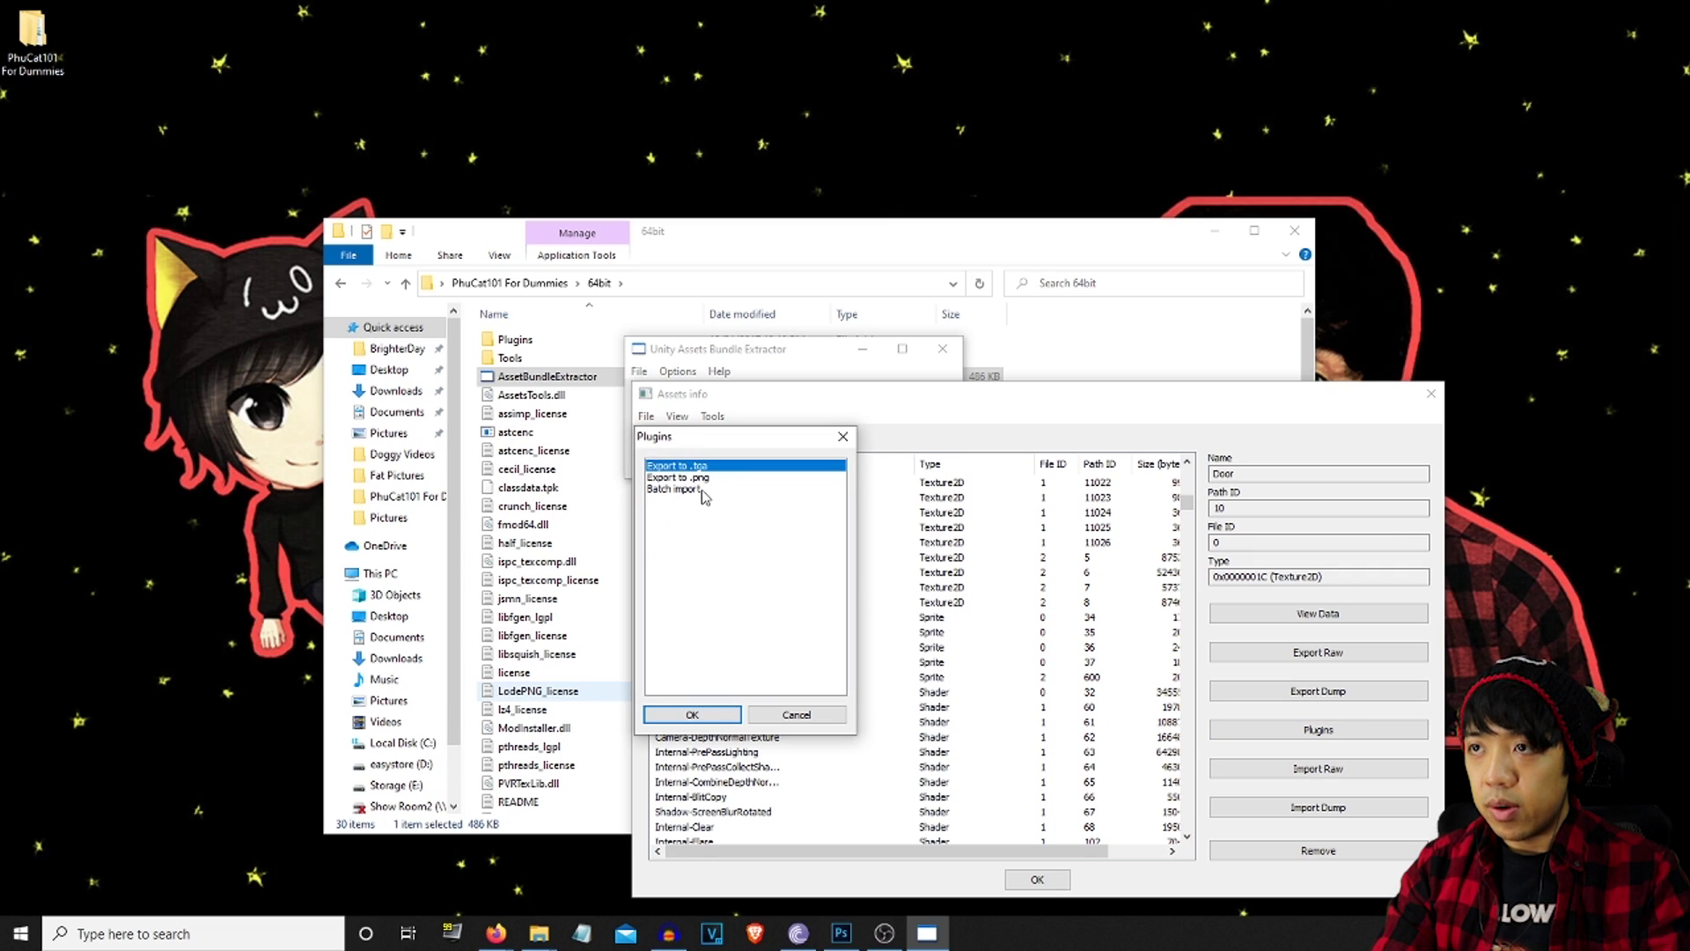
left_click(700, 478)
left_click(695, 711)
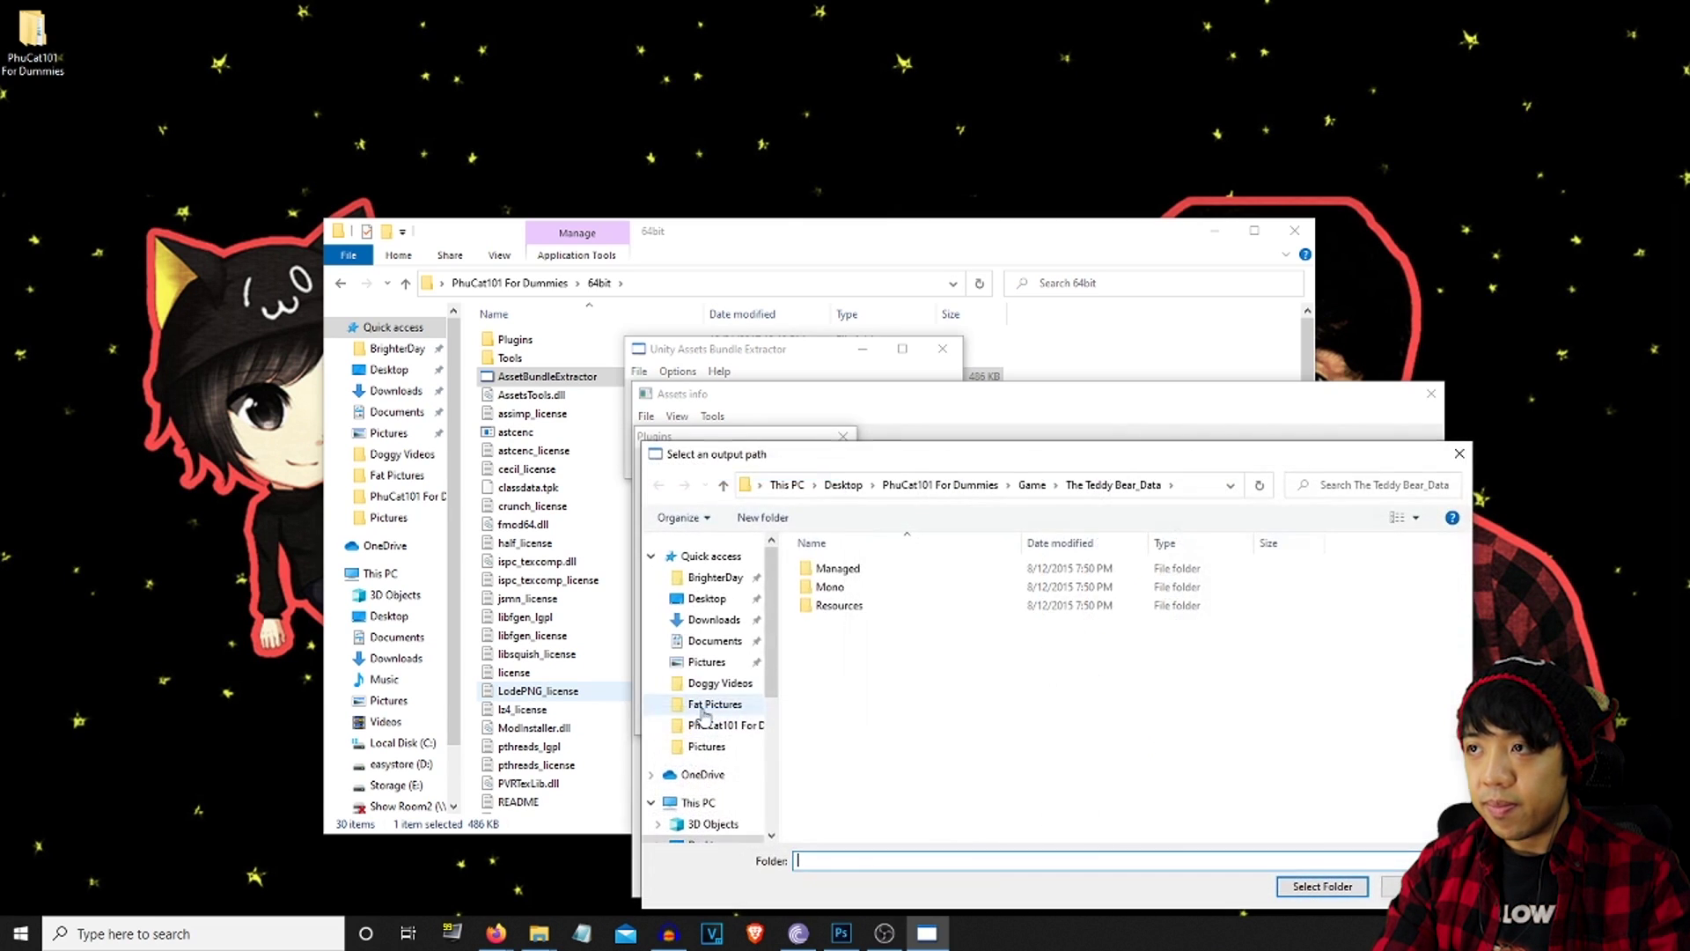
Create a folder named Textures inside the Game folder while choosing the export output path
left_click(1032, 487)
right_click(869, 656)
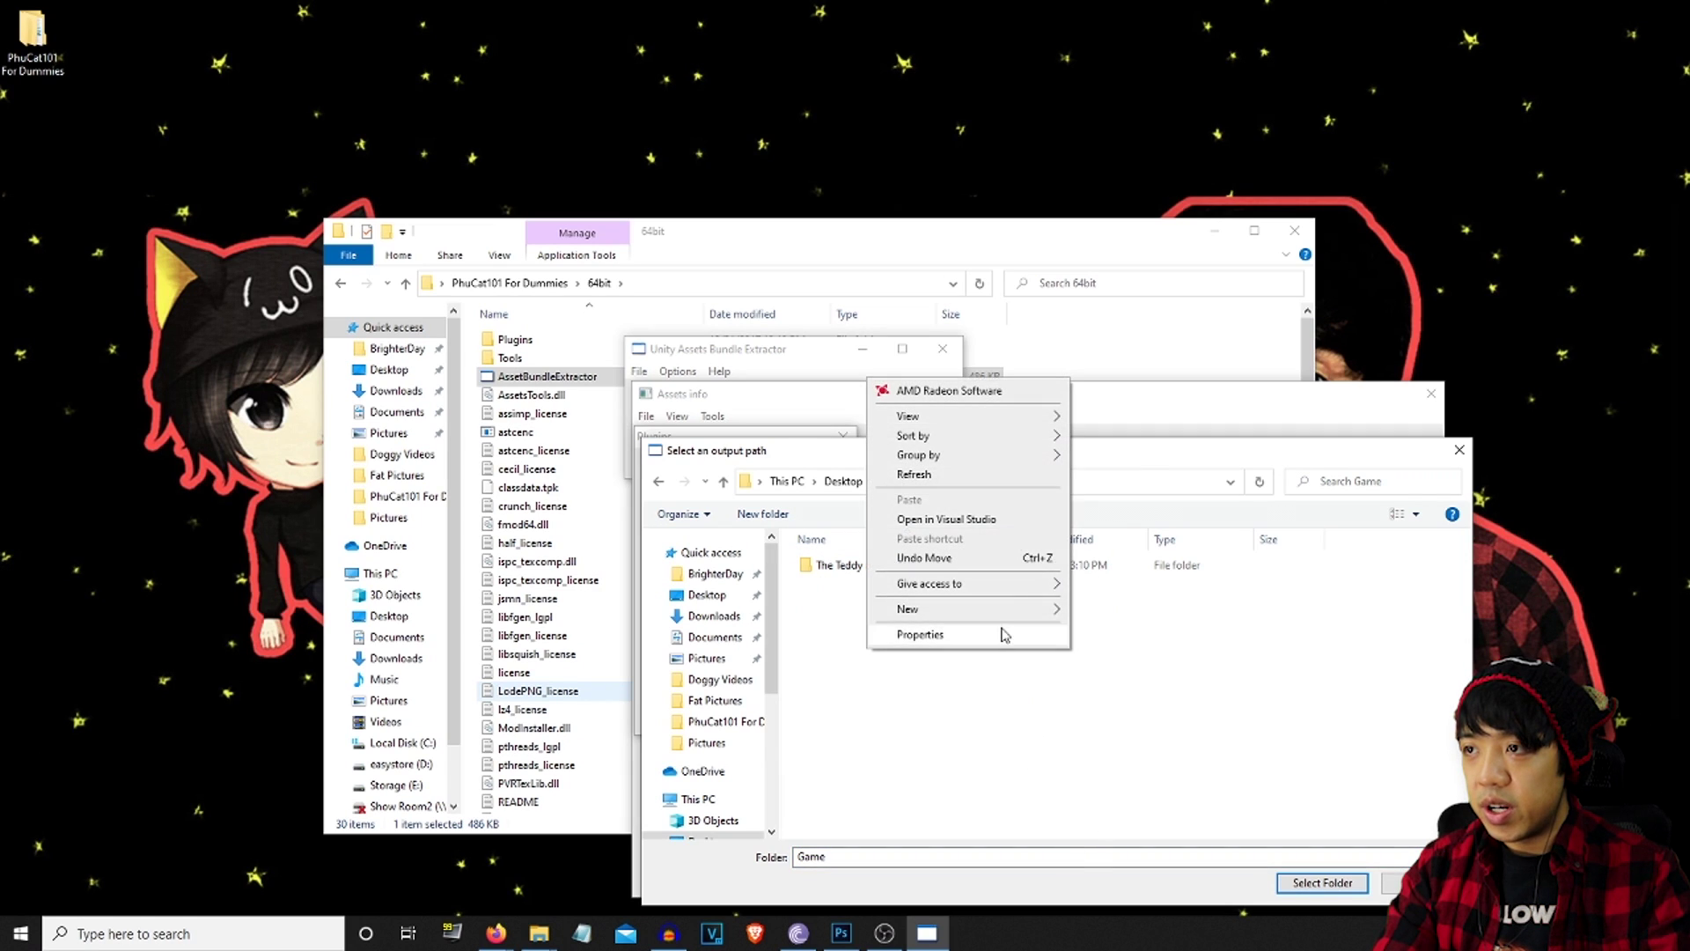
mouse_move(1008, 610)
left_click(1083, 610)
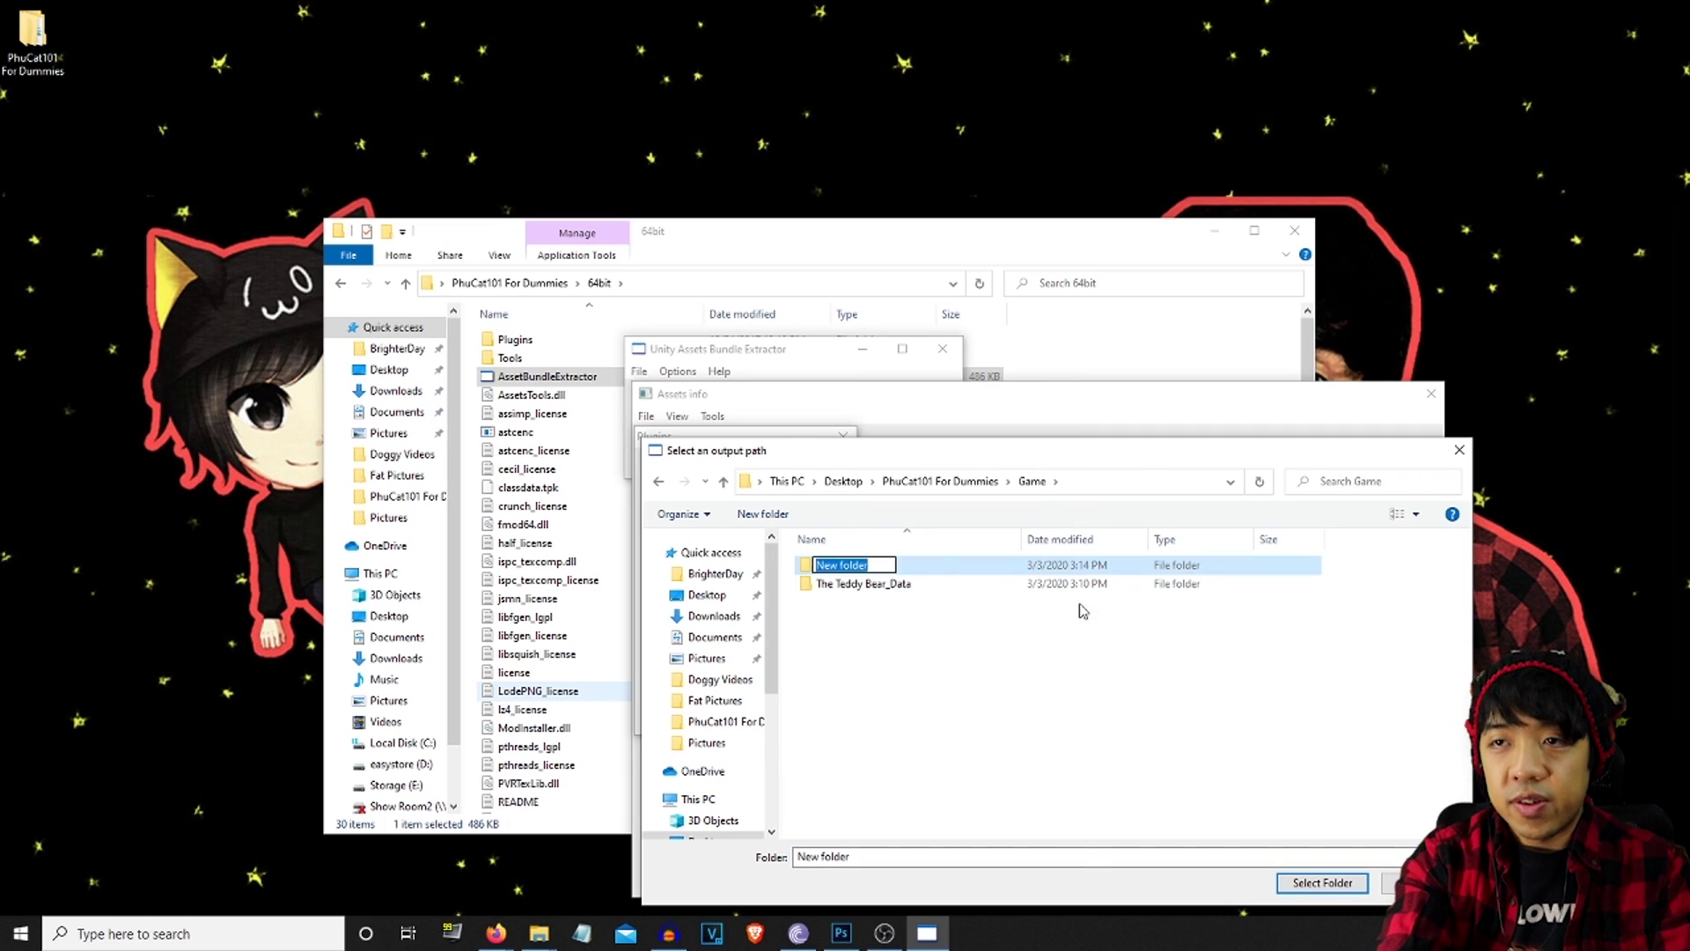
type("Textures")
key("Return")
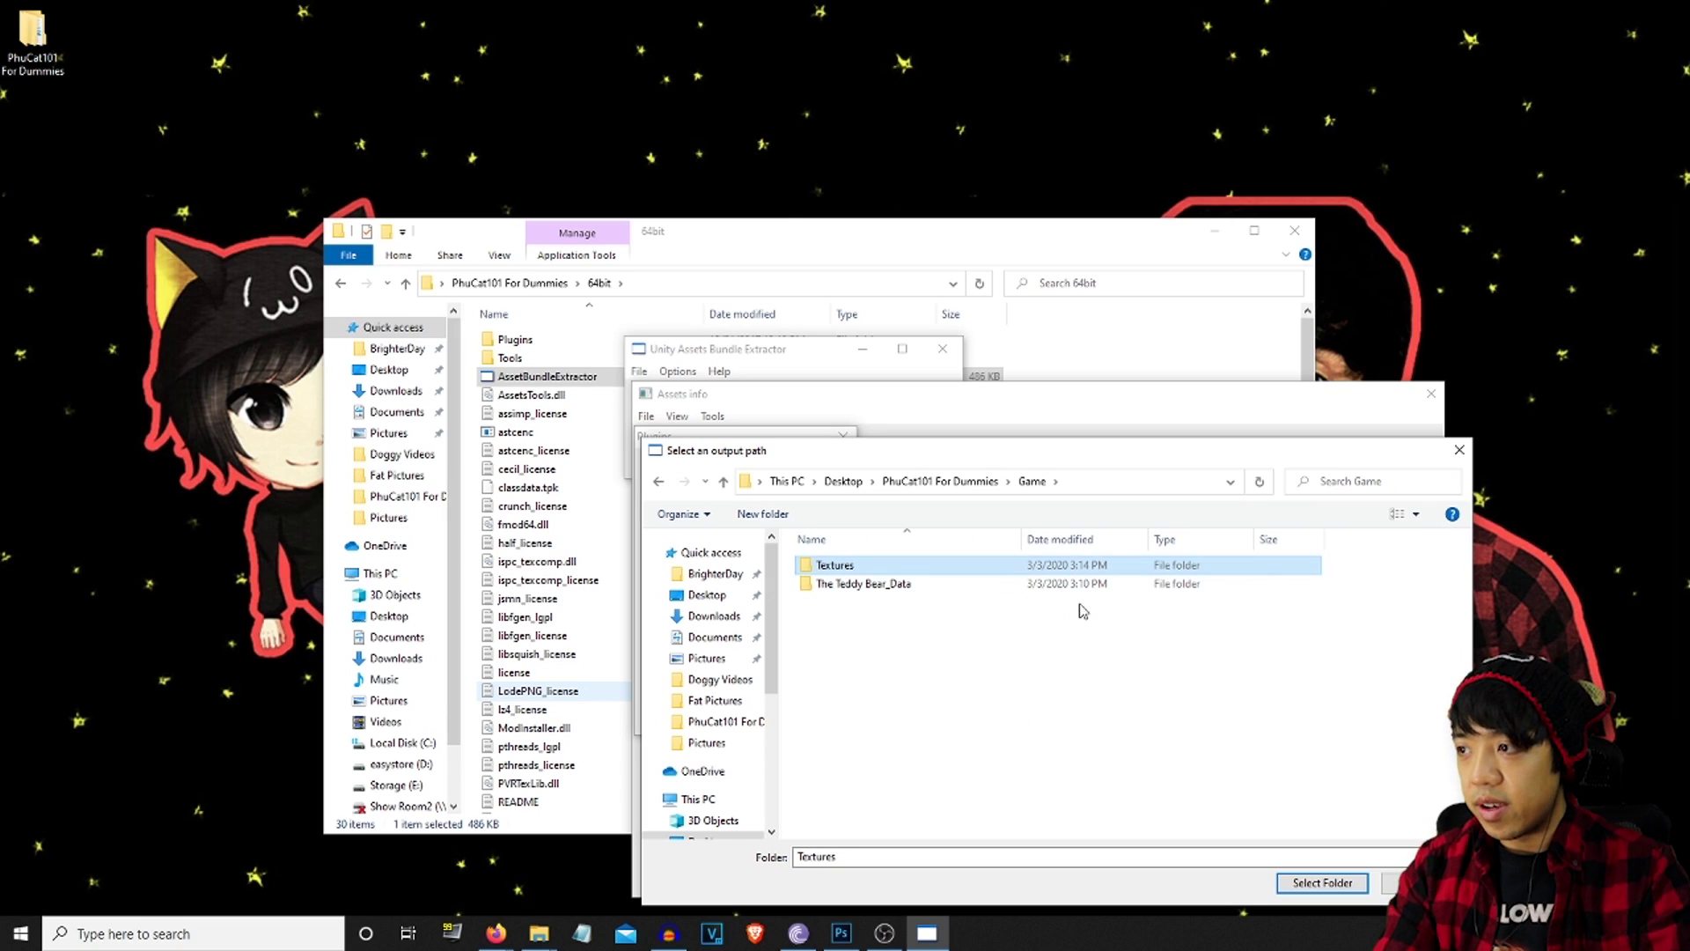
Export the selected textures into the Textures folder, then close the assets list and the extractor
left_click(1322, 882)
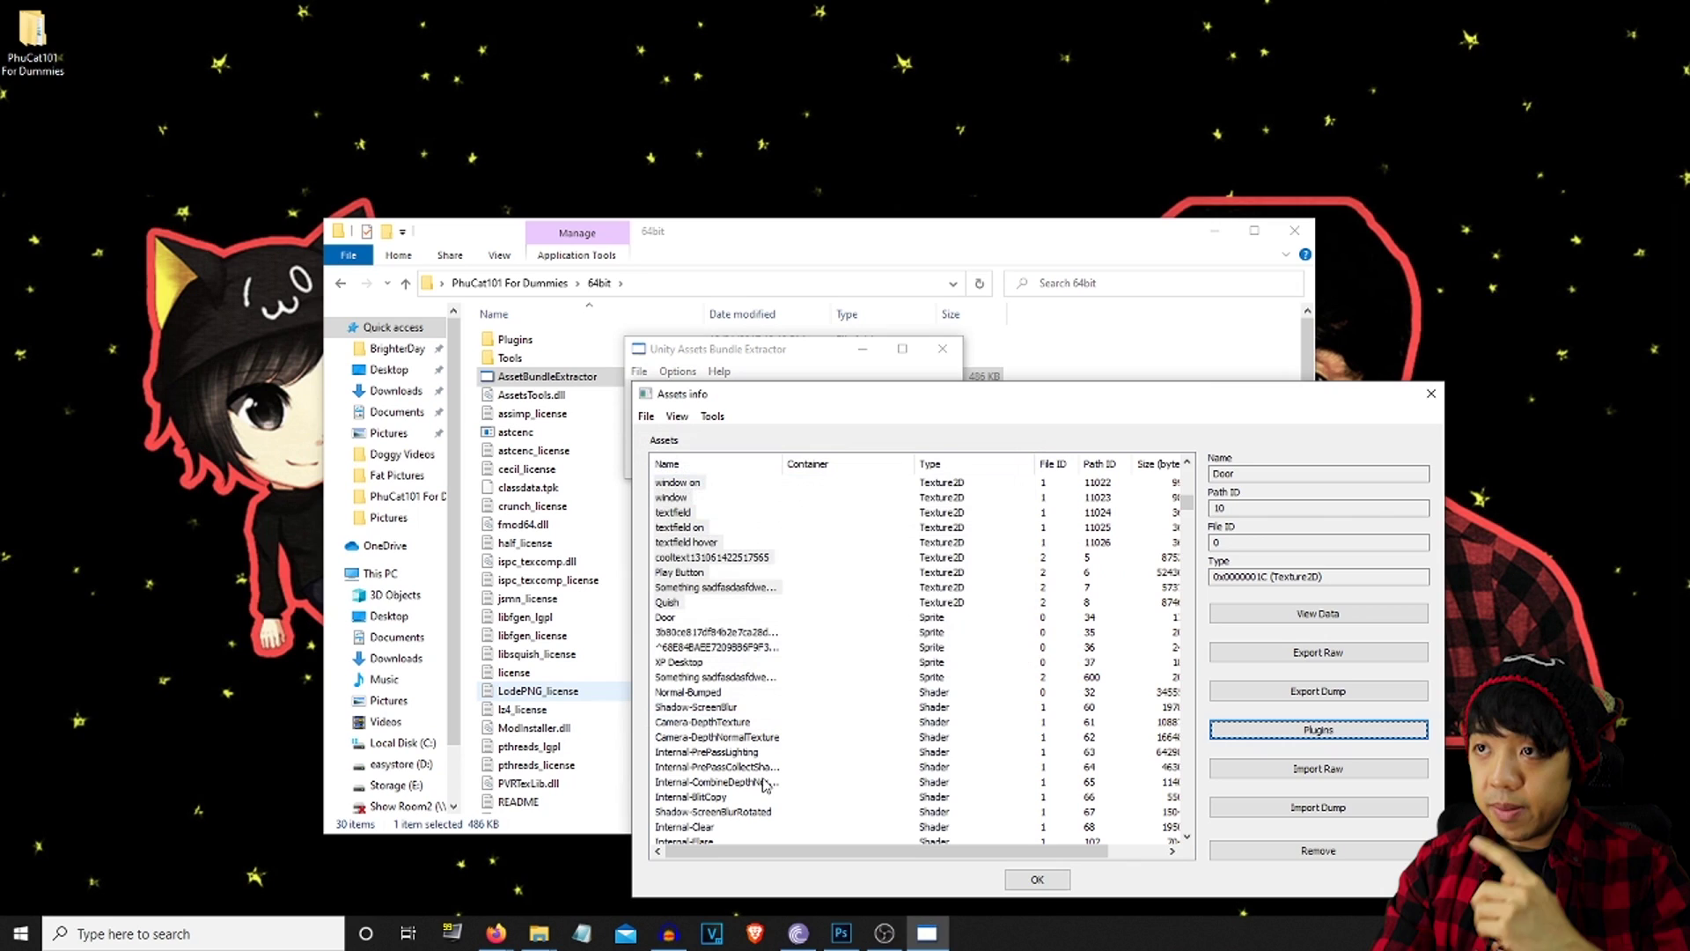
left_click(1047, 880)
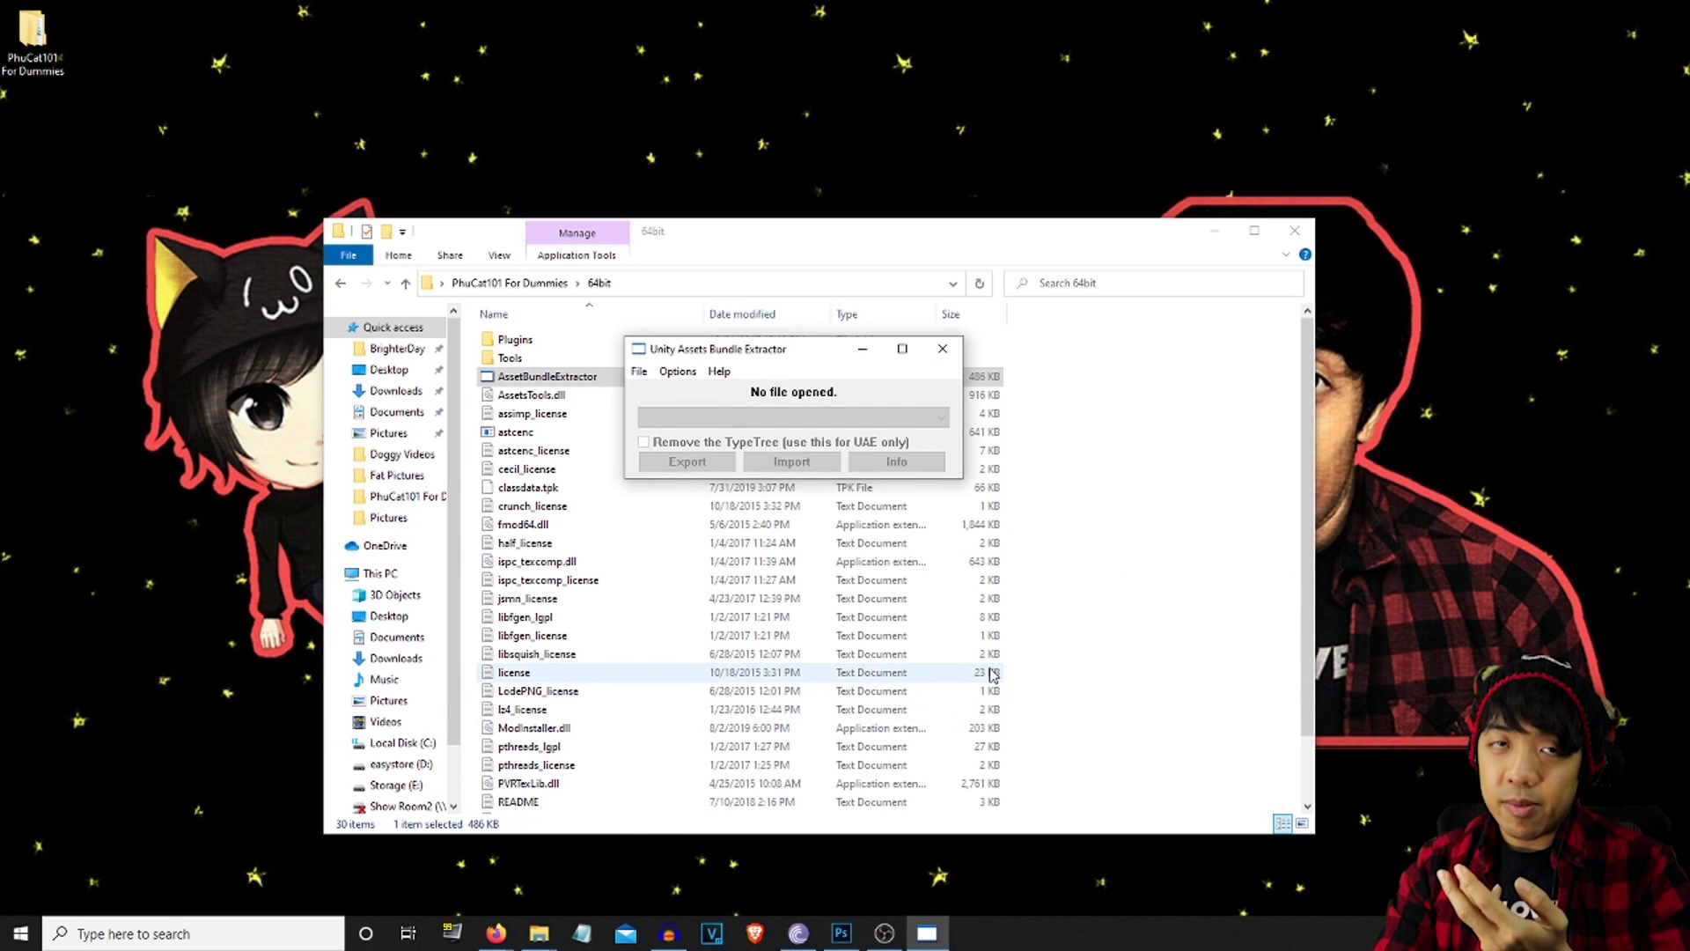
left_click(944, 350)
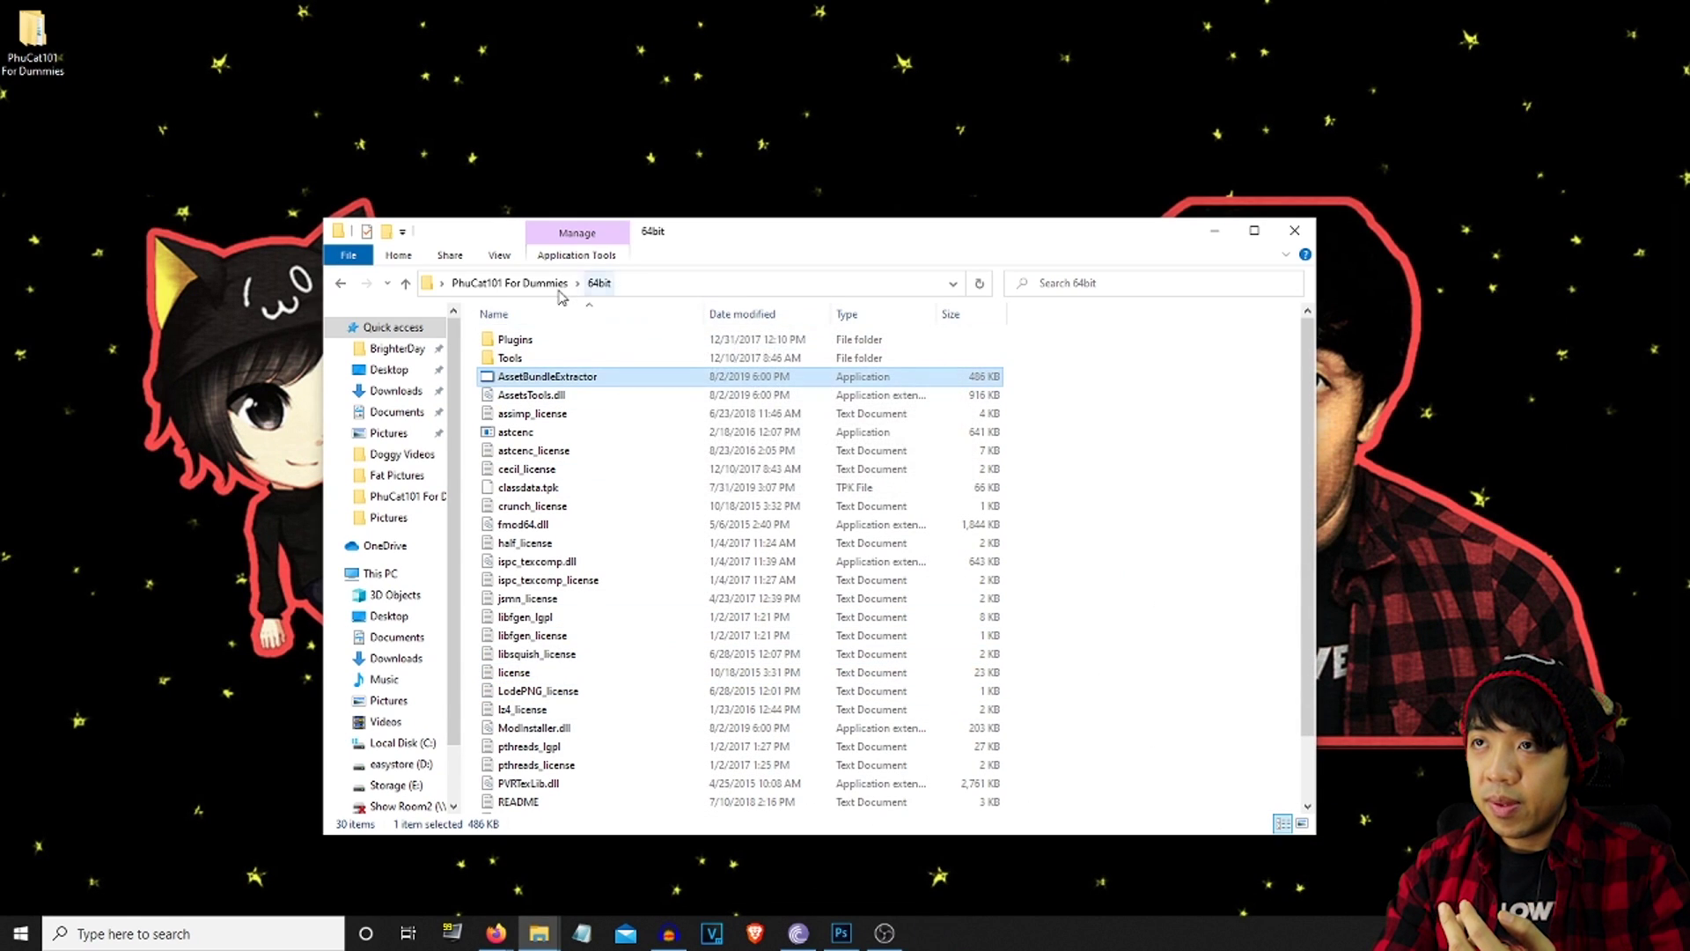
Open the Game > Textures folder inside PhuCat101 For Dummies in File Explorer
left_click(520, 282)
double_click(522, 359)
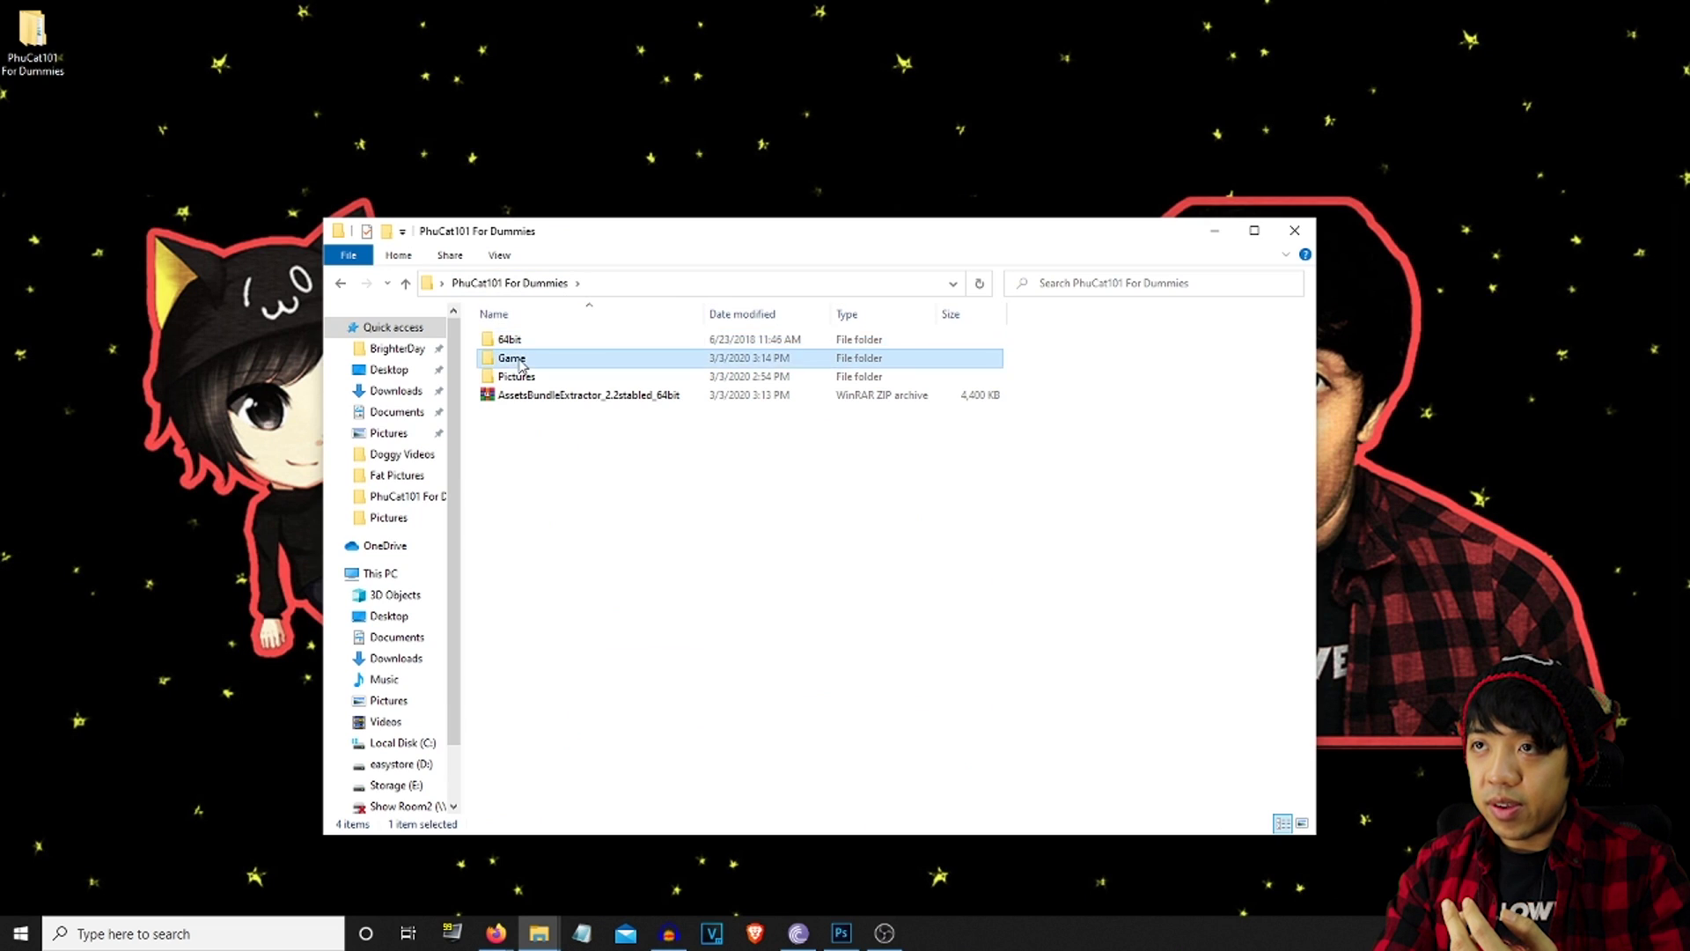
double_click(535, 341)
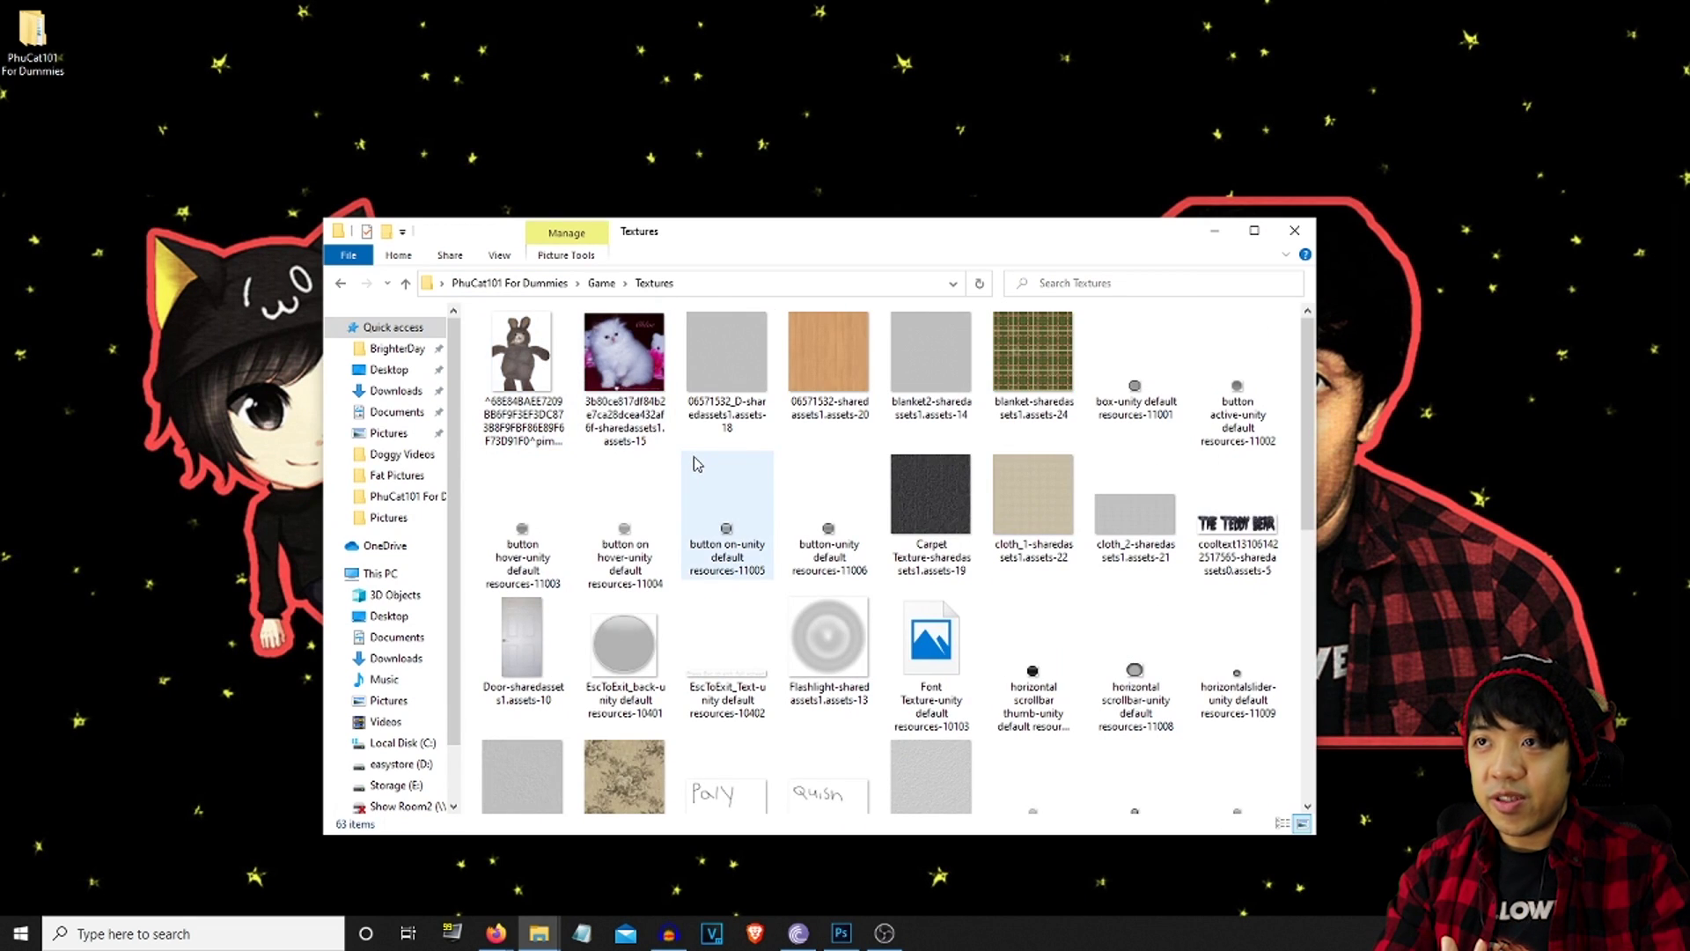
Examine the exported texture thumbnails in the Textures folder and view The Teddy Bear title image at full size
left_click(545, 387)
left_click(615, 380)
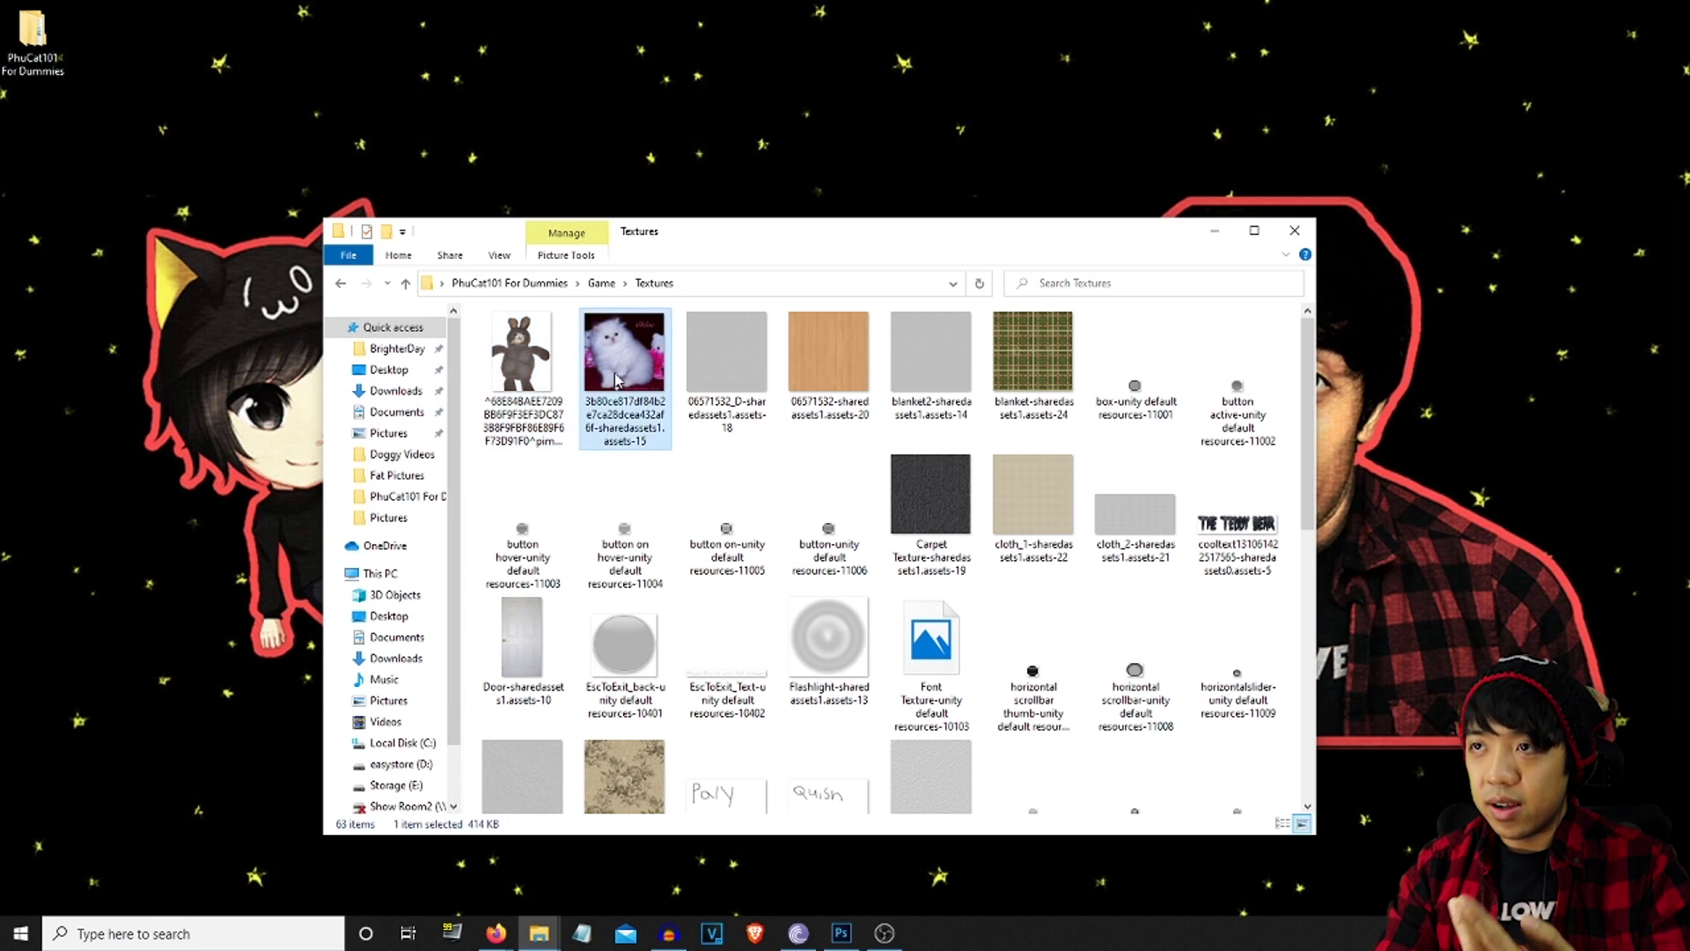
scroll(766, 555, "down", 2)
scroll(766, 554, "down", 4)
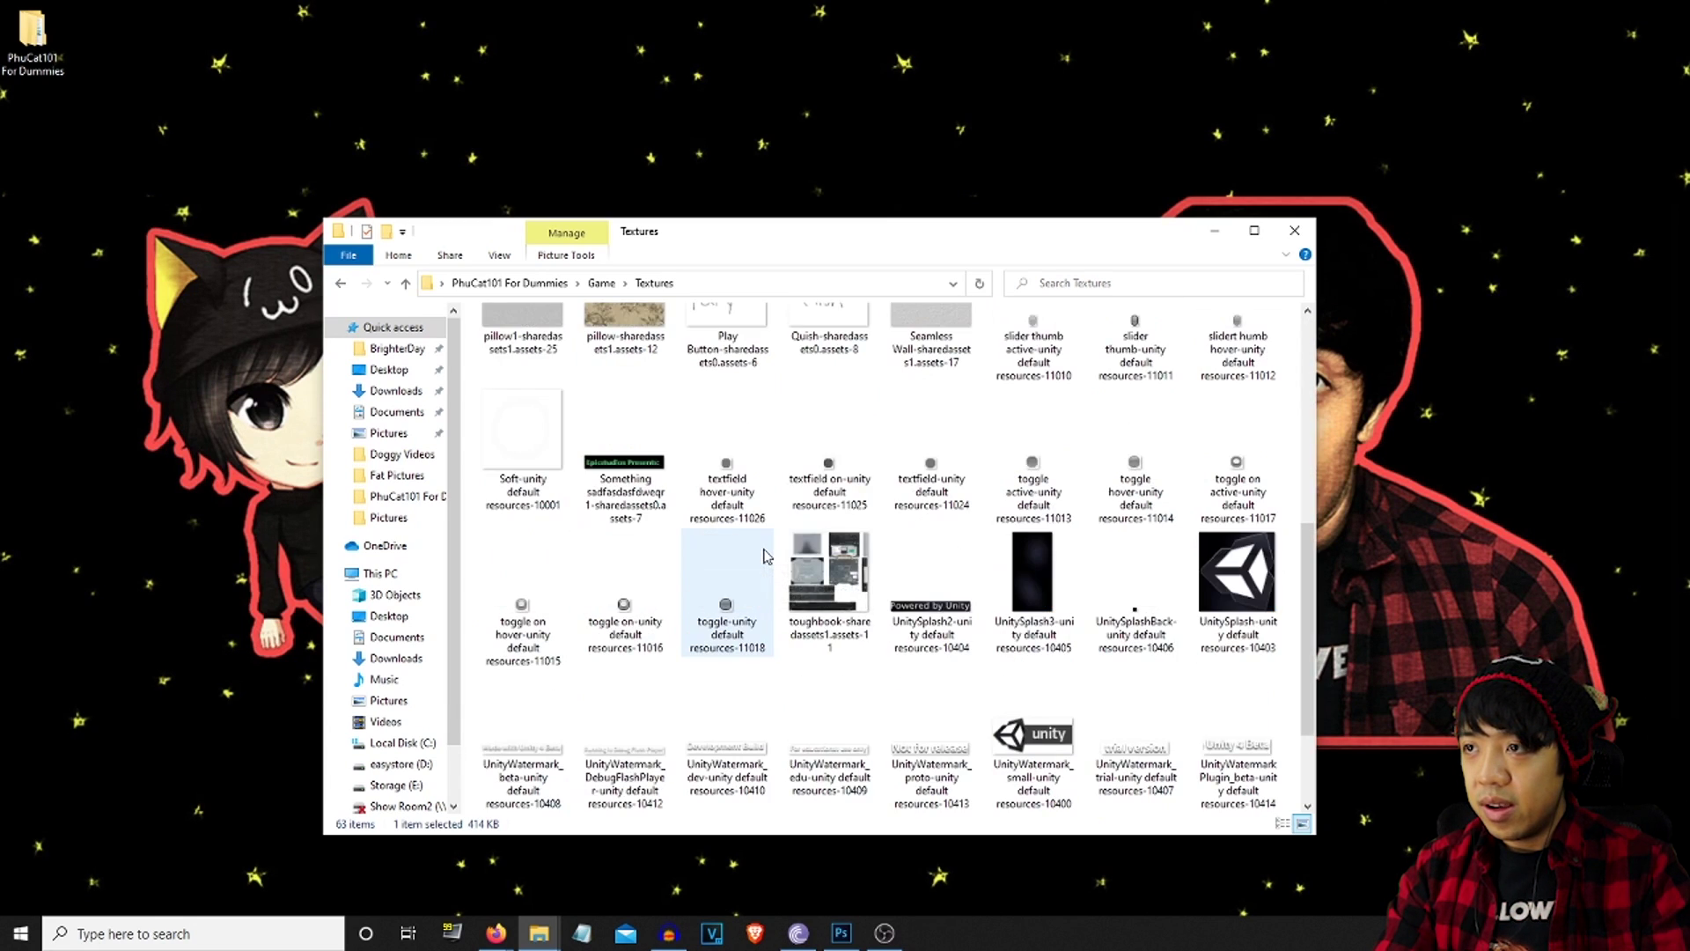
left_click(1131, 739)
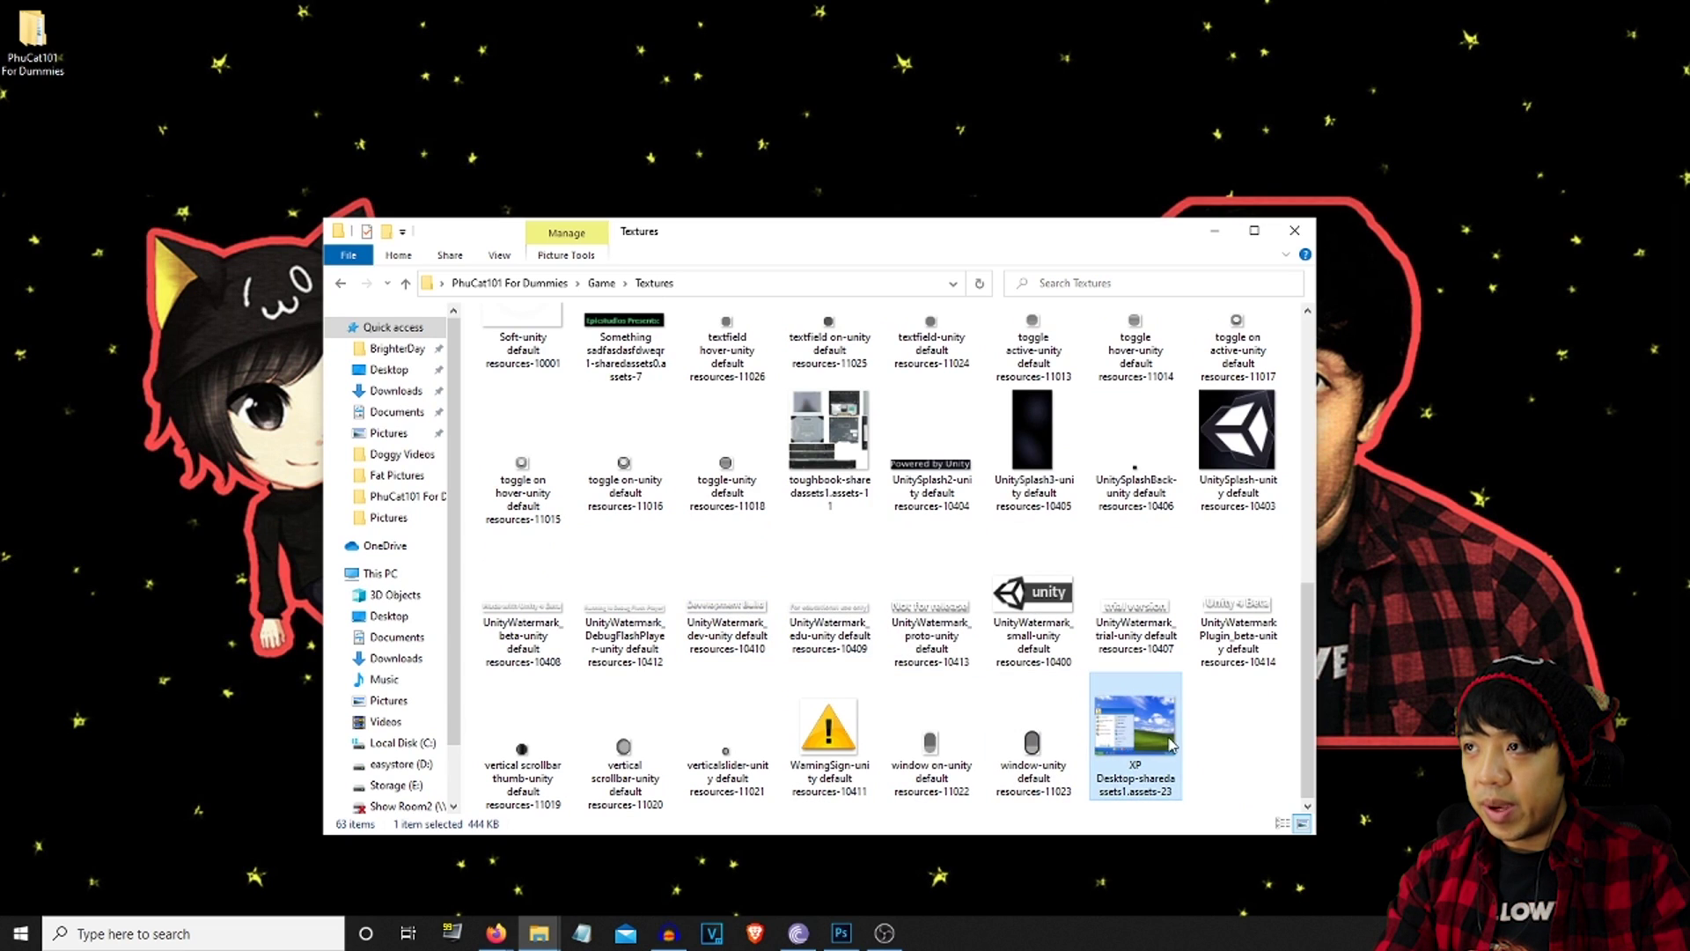
scroll(1171, 746, "up", 5)
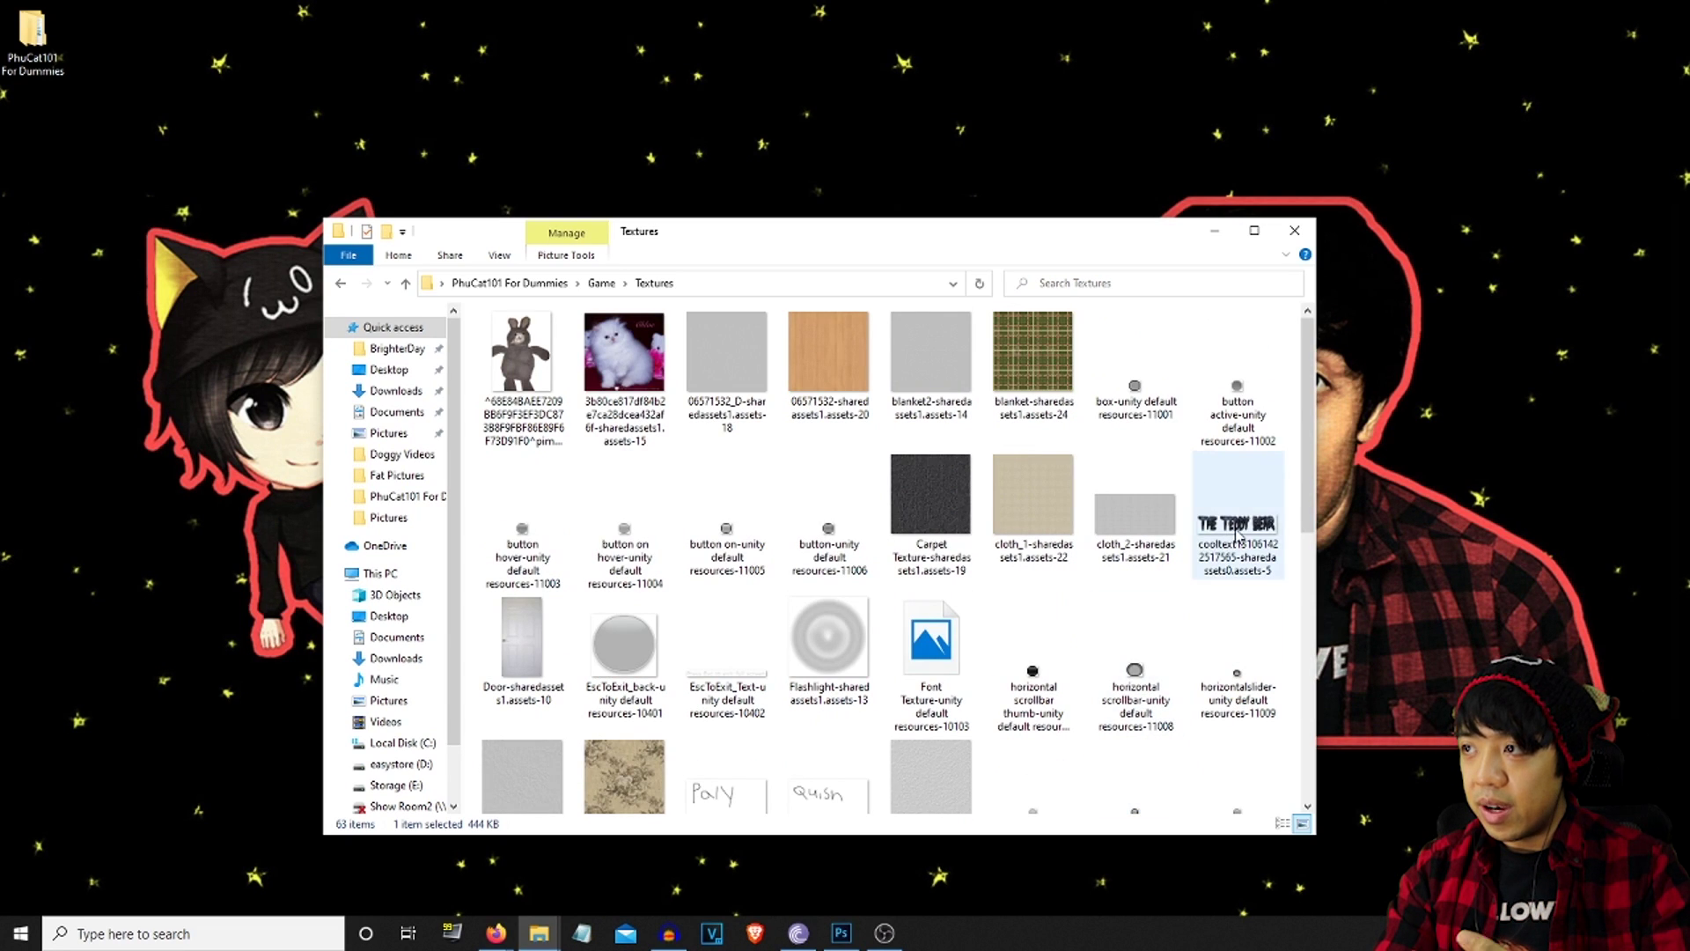
double_click(1238, 529)
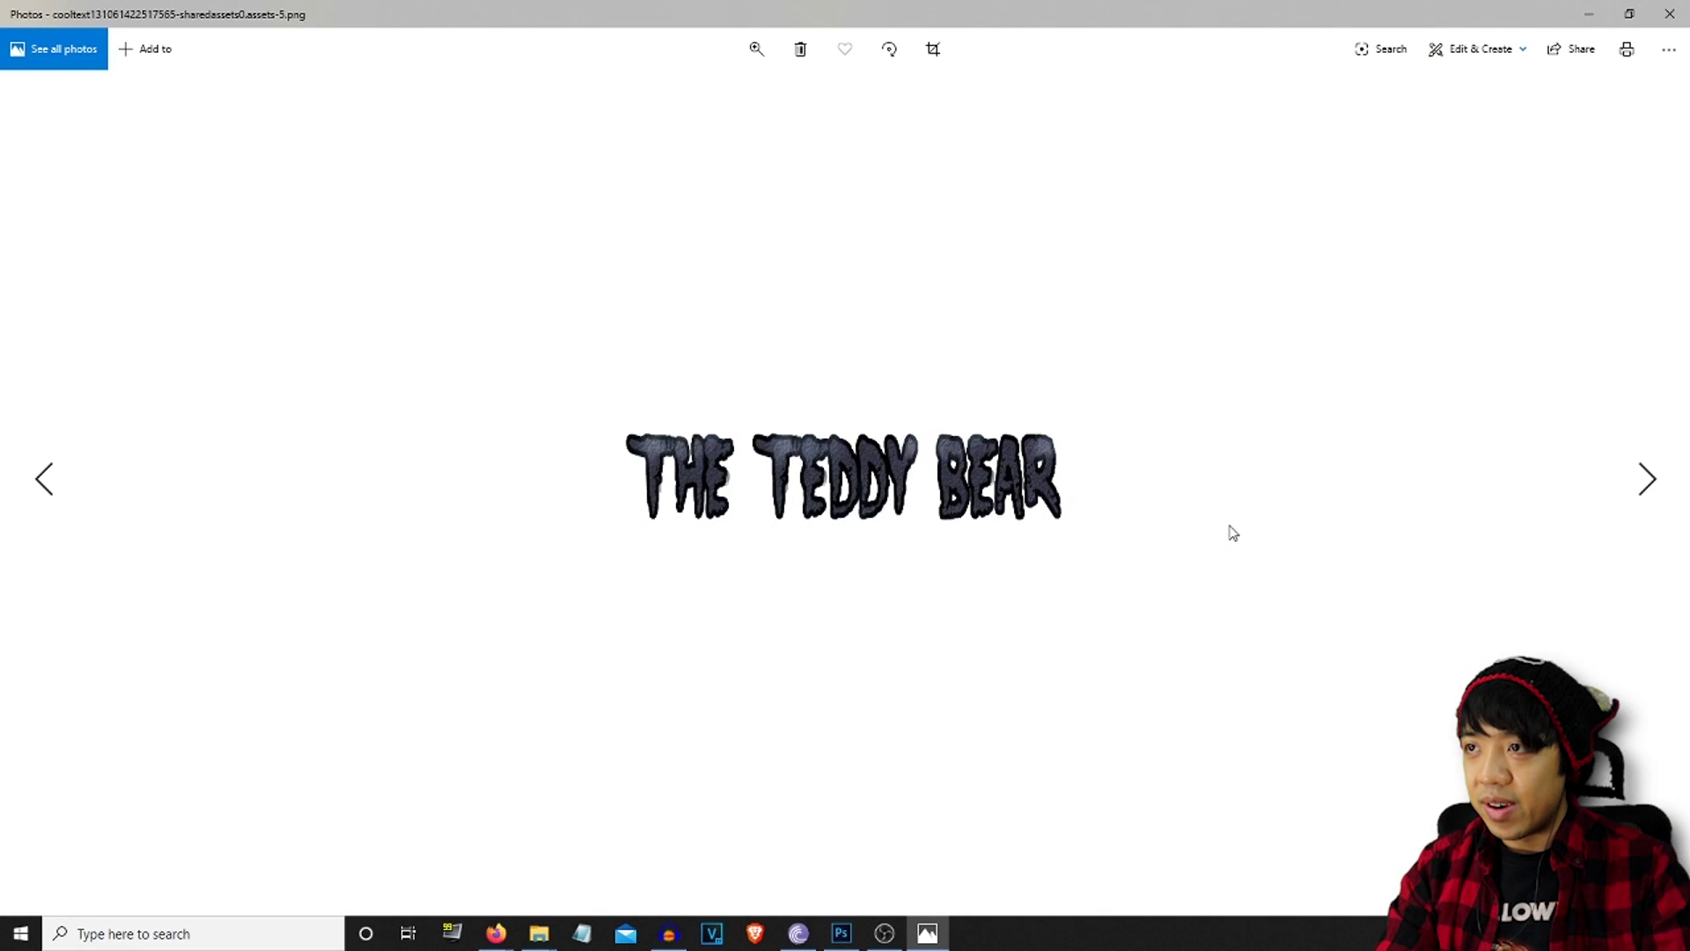
left_click(1681, 9)
scroll(964, 497, "down", 2)
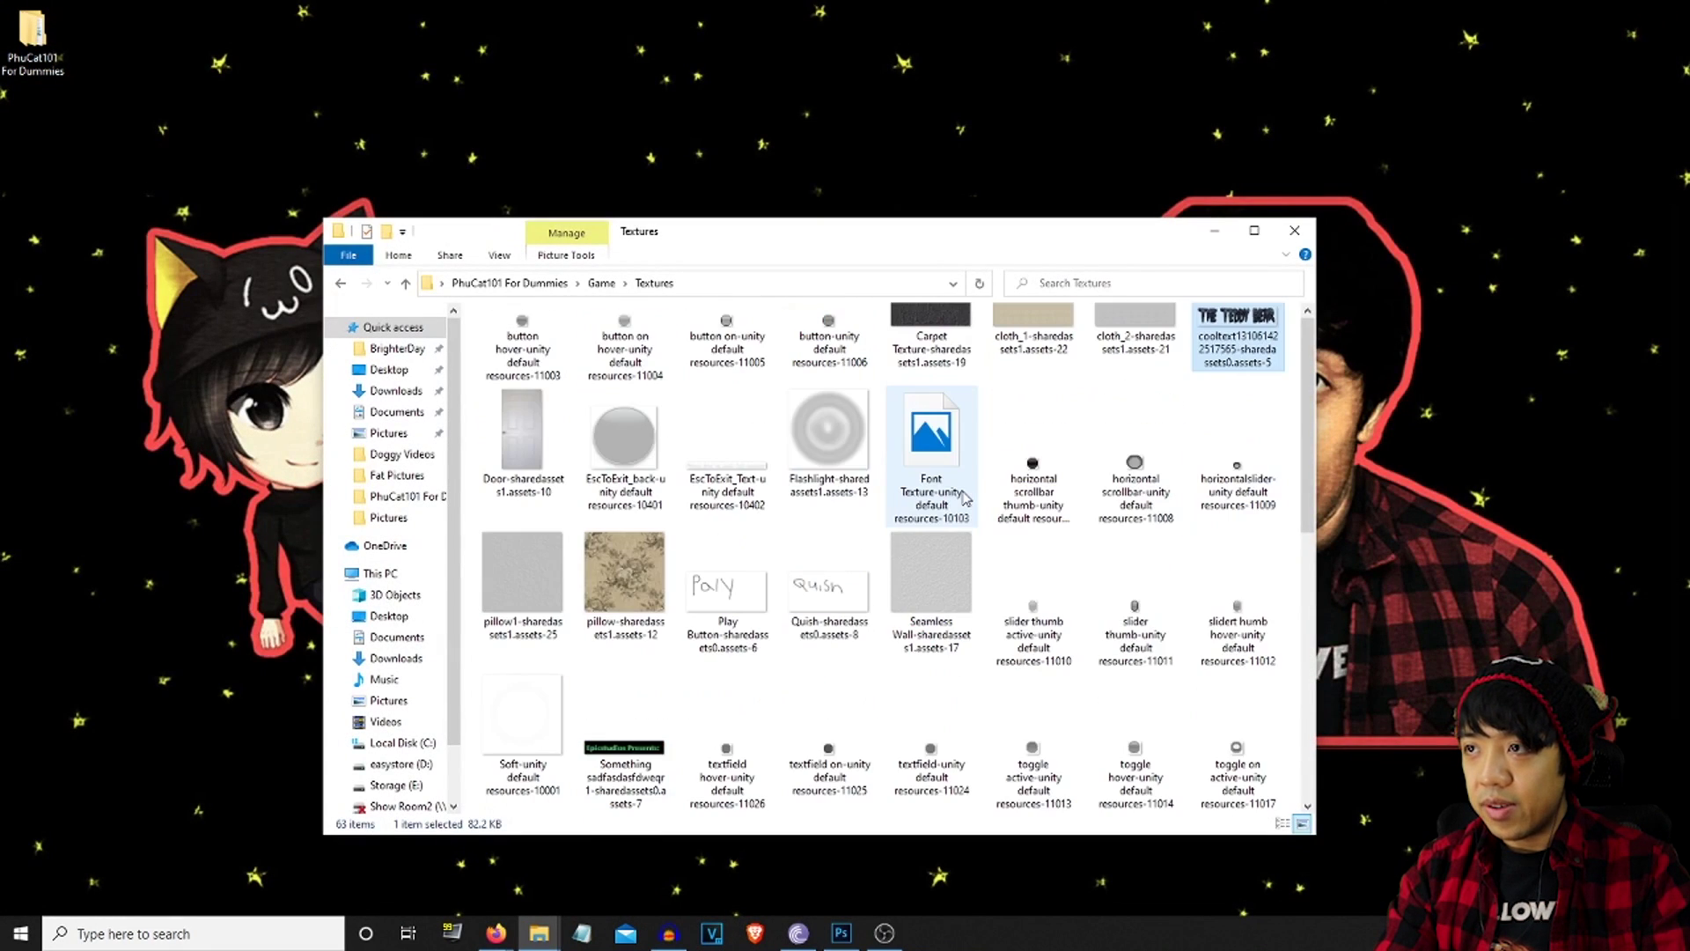
scroll(964, 498, "down", 5)
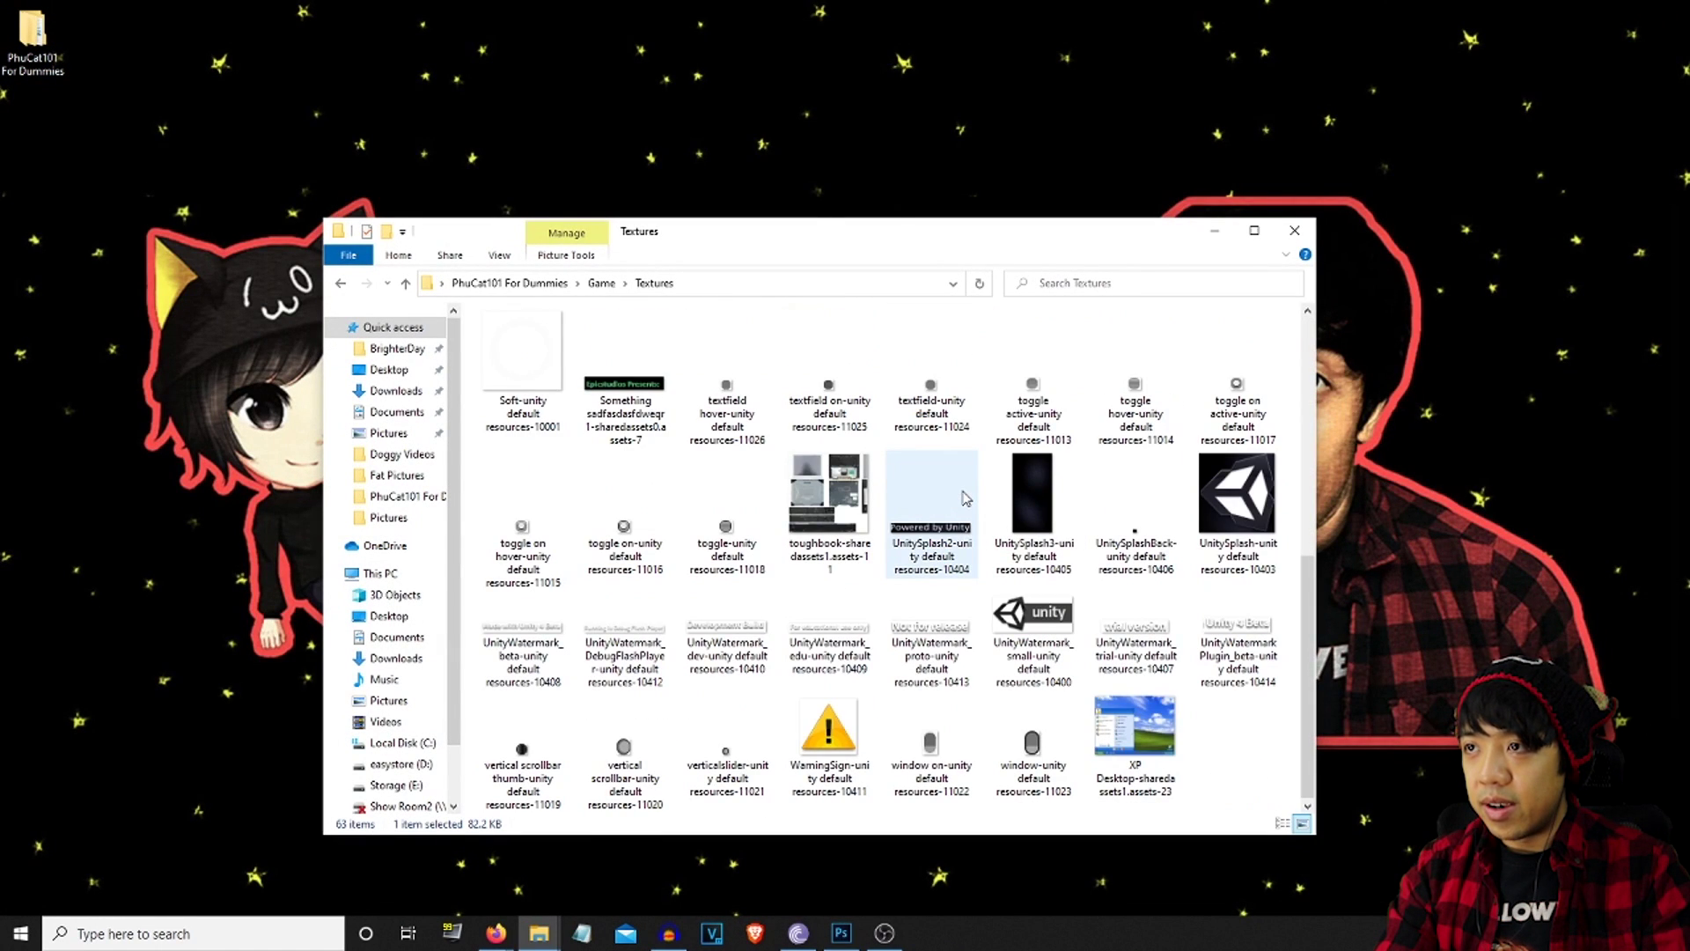
scroll(964, 498, "up", 8)
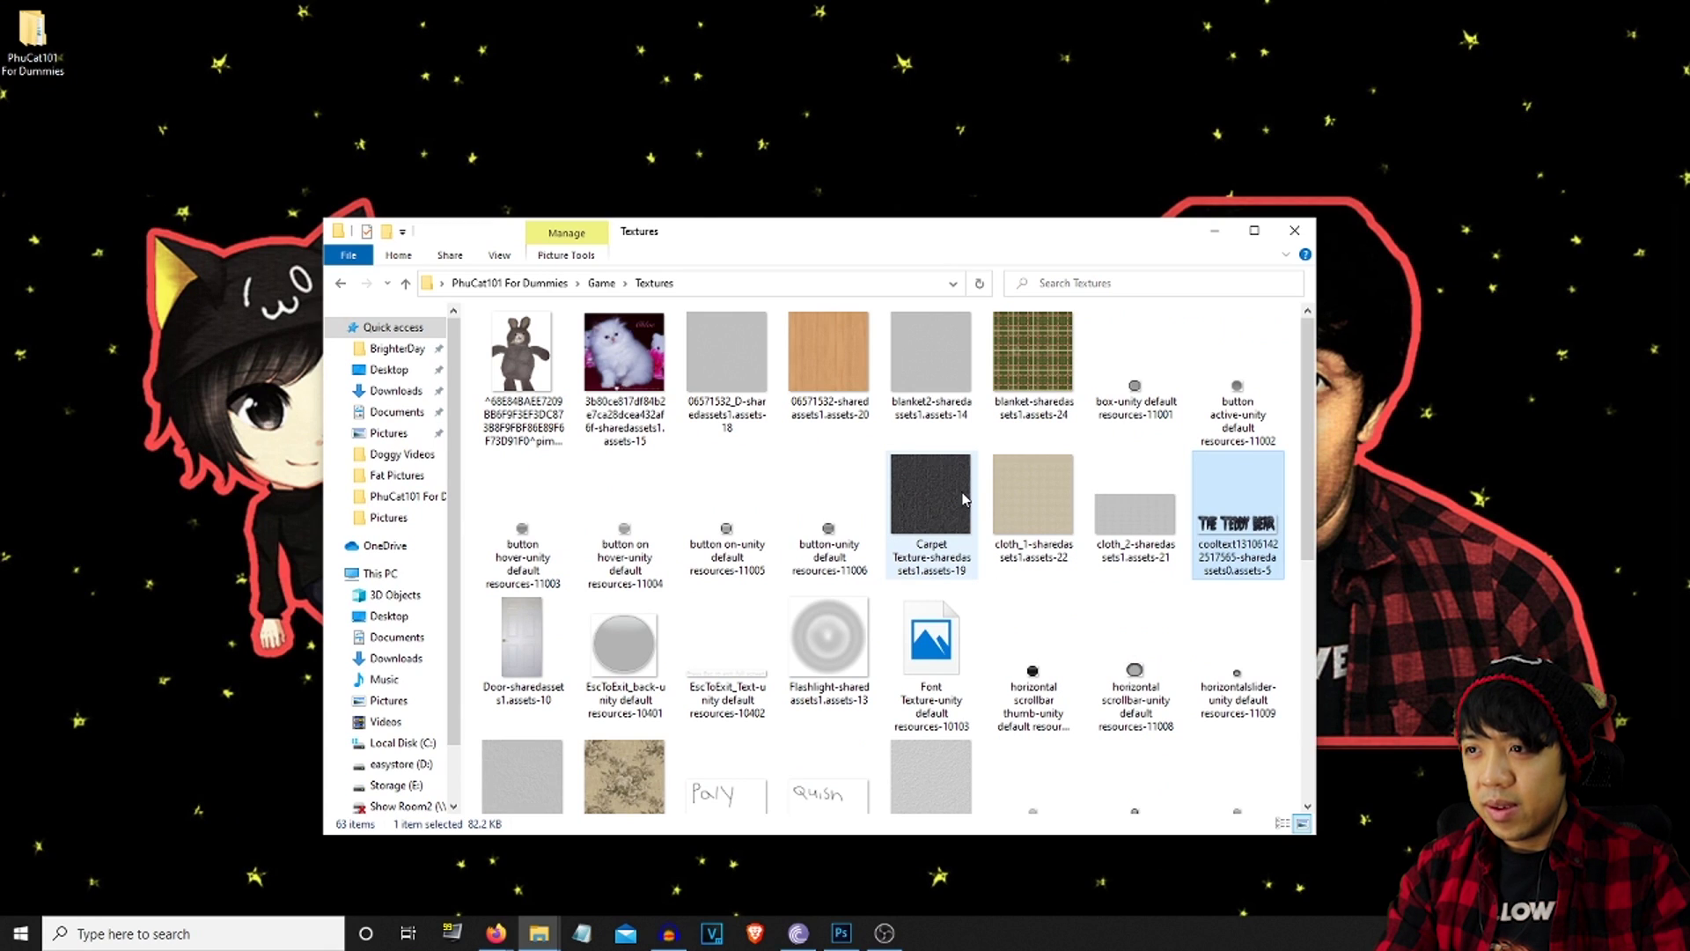
scroll(672, 493, "down", 2)
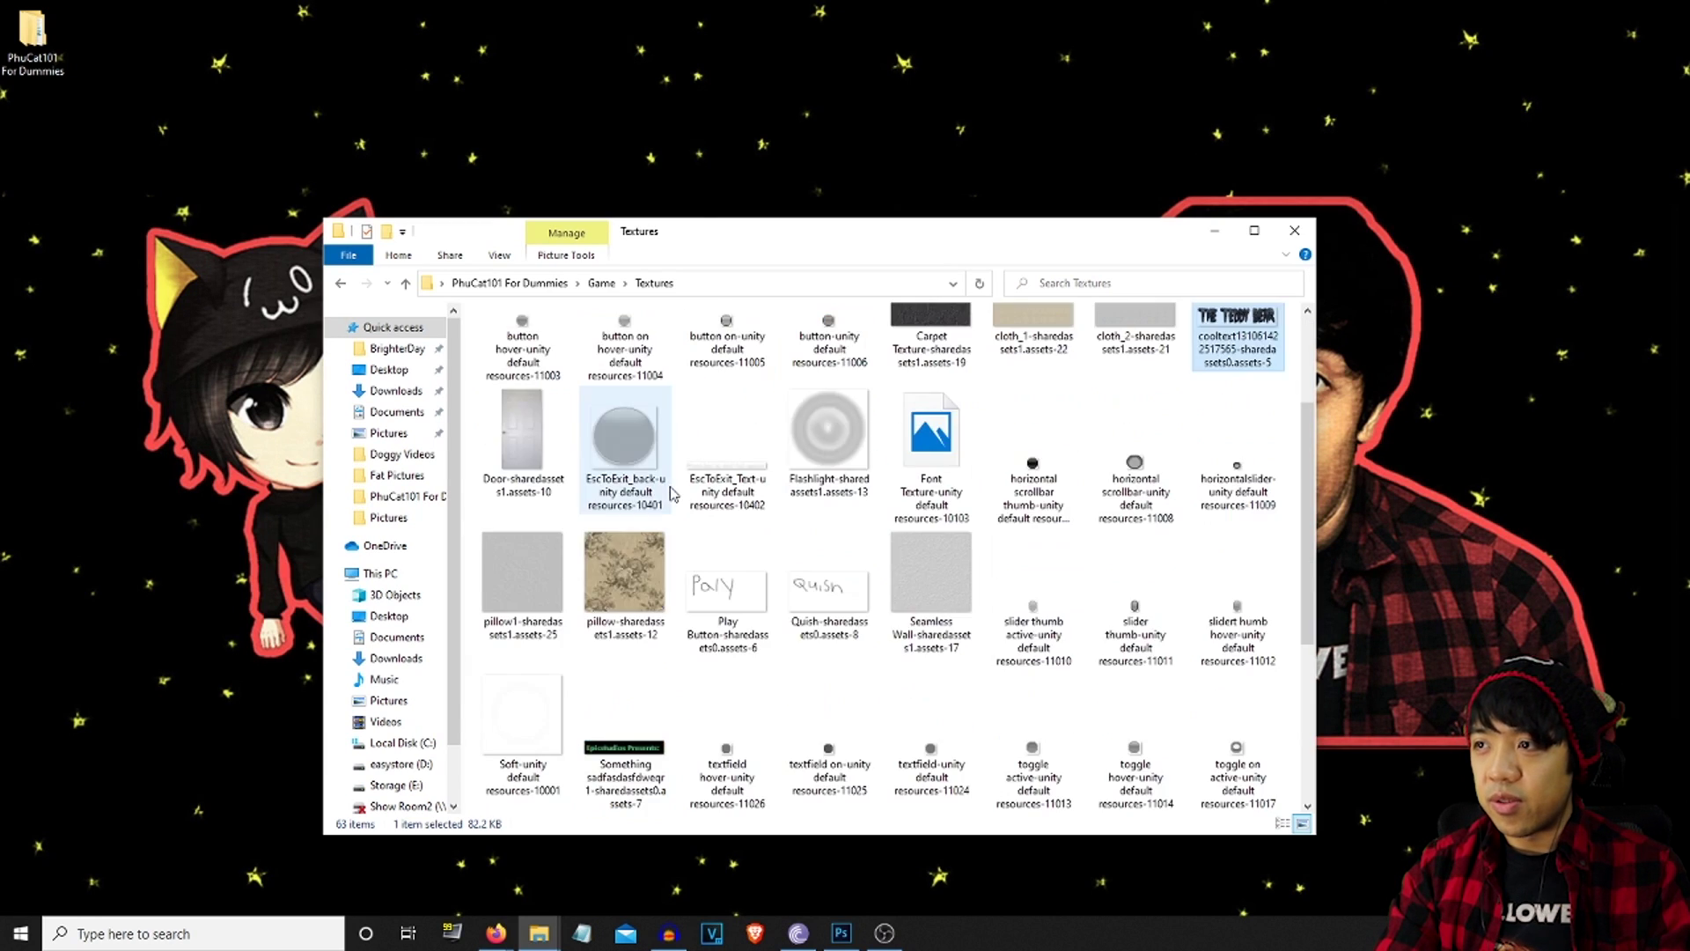
scroll(671, 490, "down", 6)
scroll(661, 507, "up", 9)
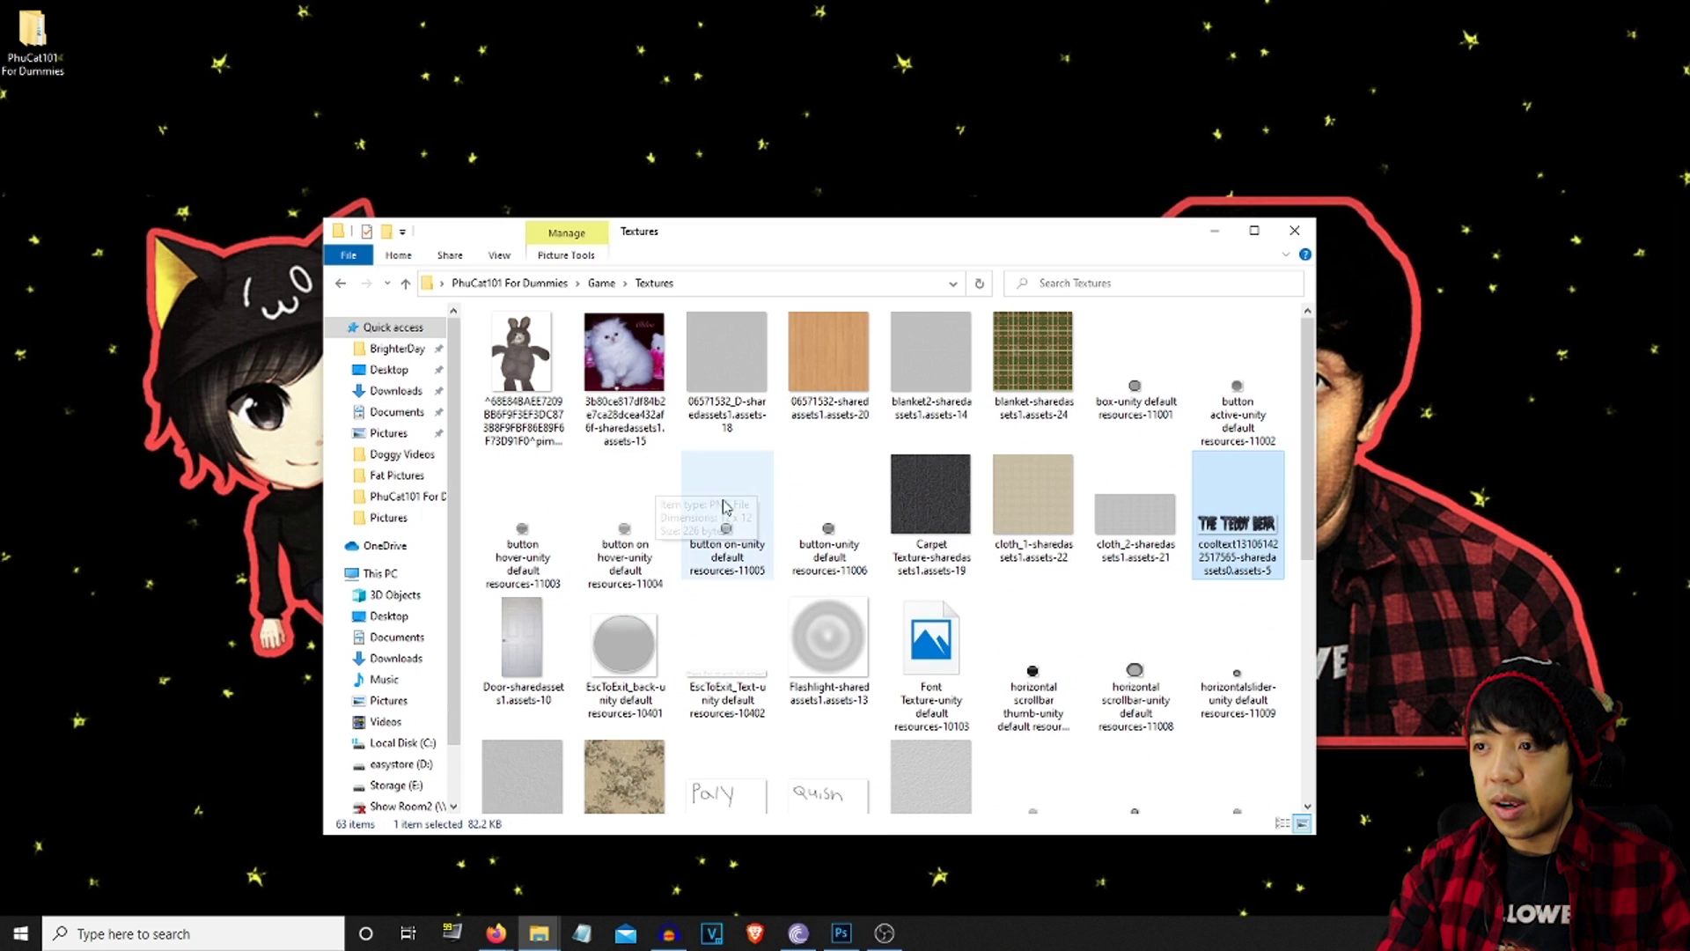
Open the teddy bear texture from the Textures folder in Photoshop
left_click(854, 939)
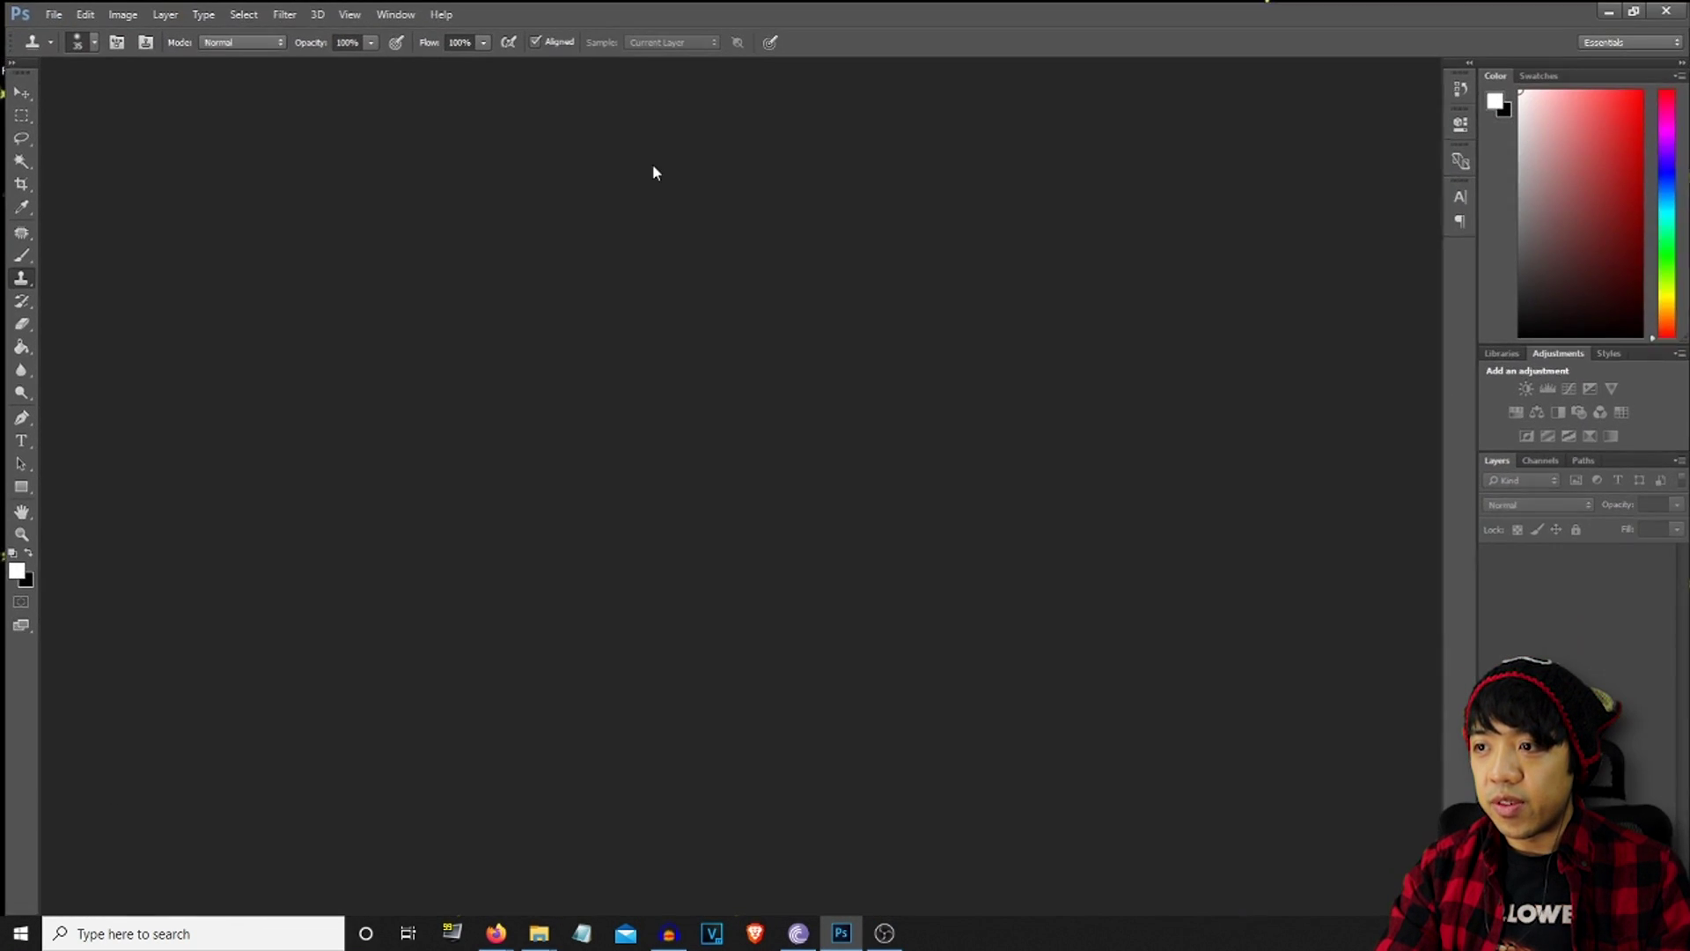
mouse_move(539, 933)
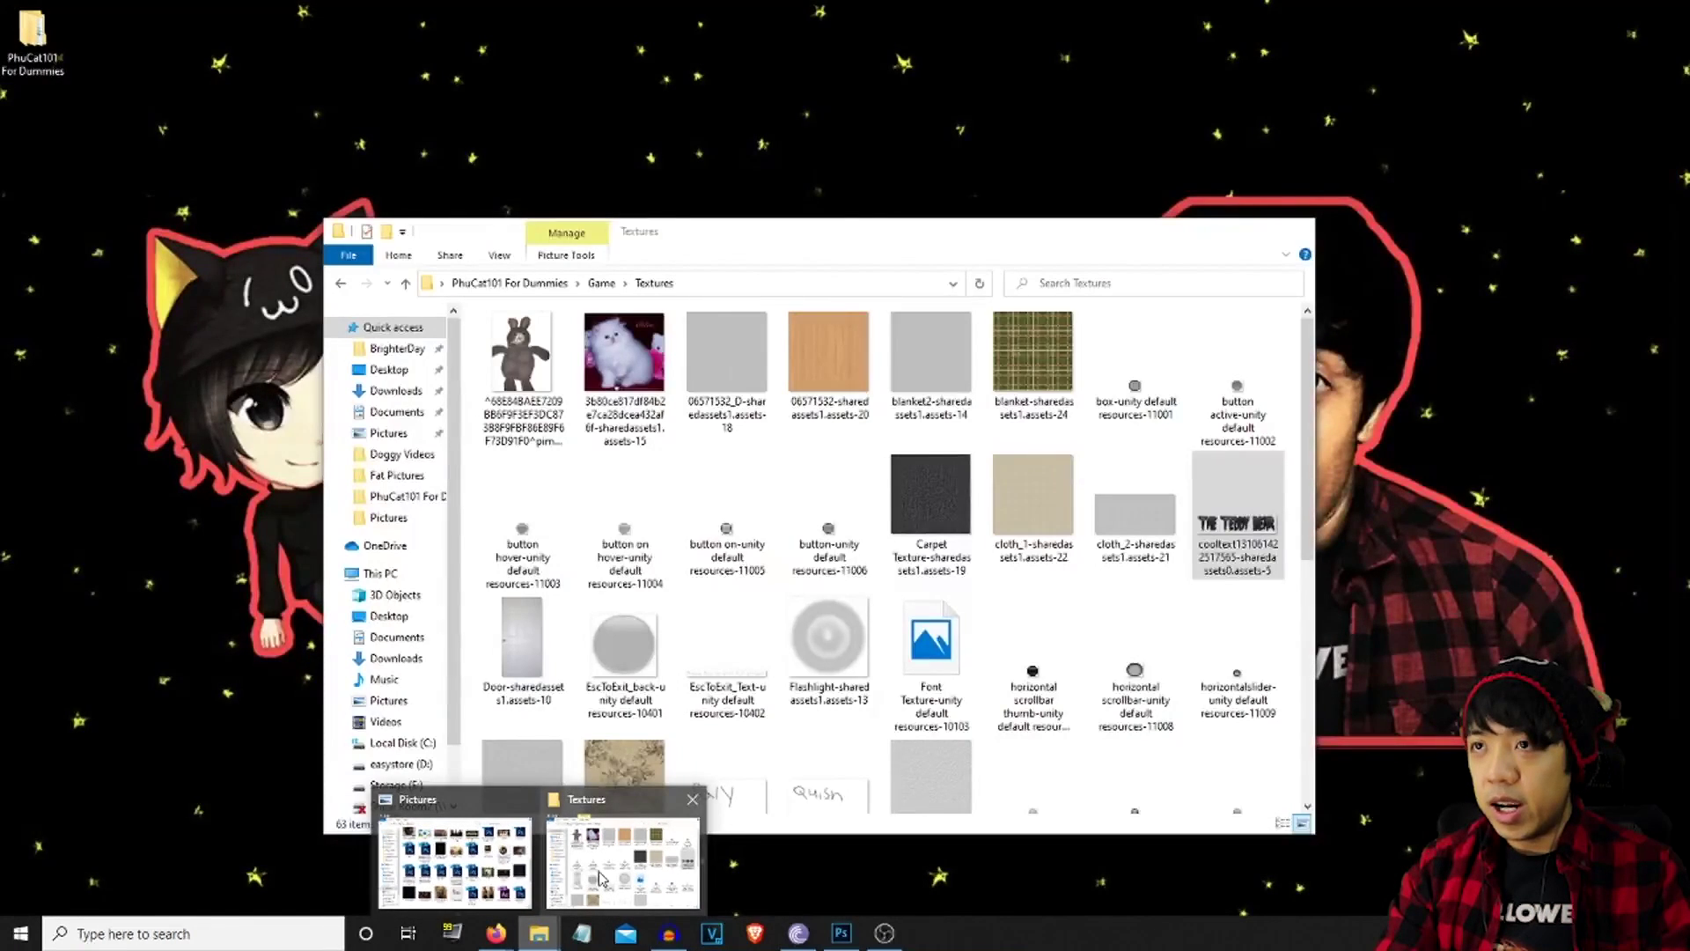
left_click(599, 878)
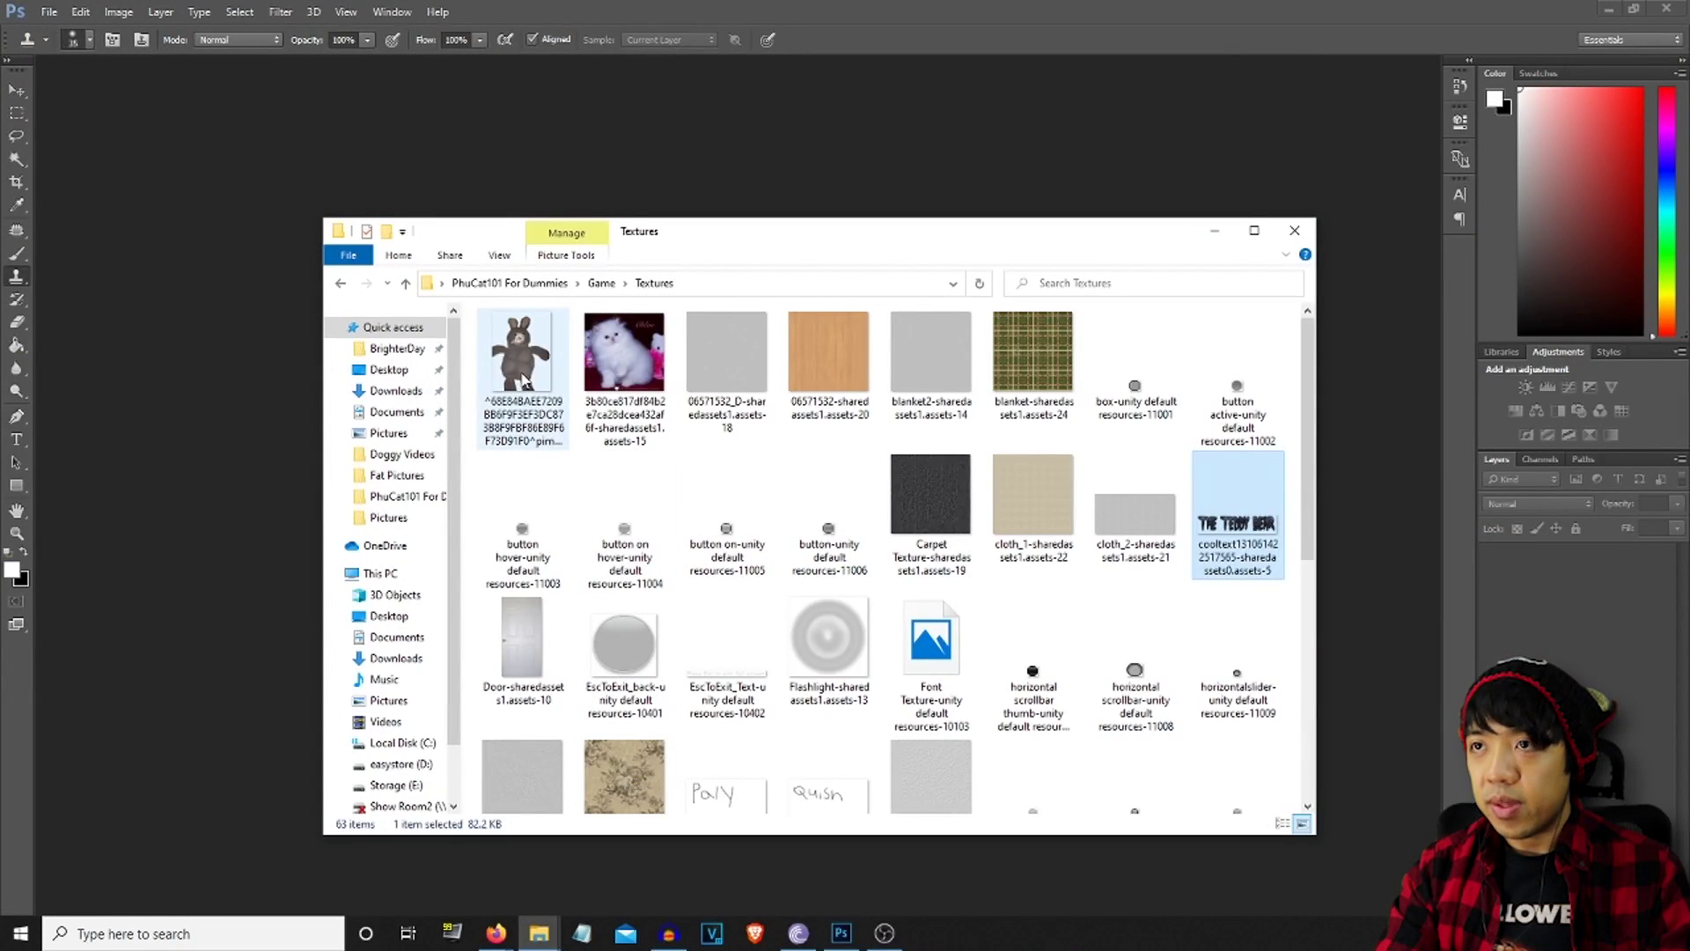
left_click_drag(524, 380, 818, 135)
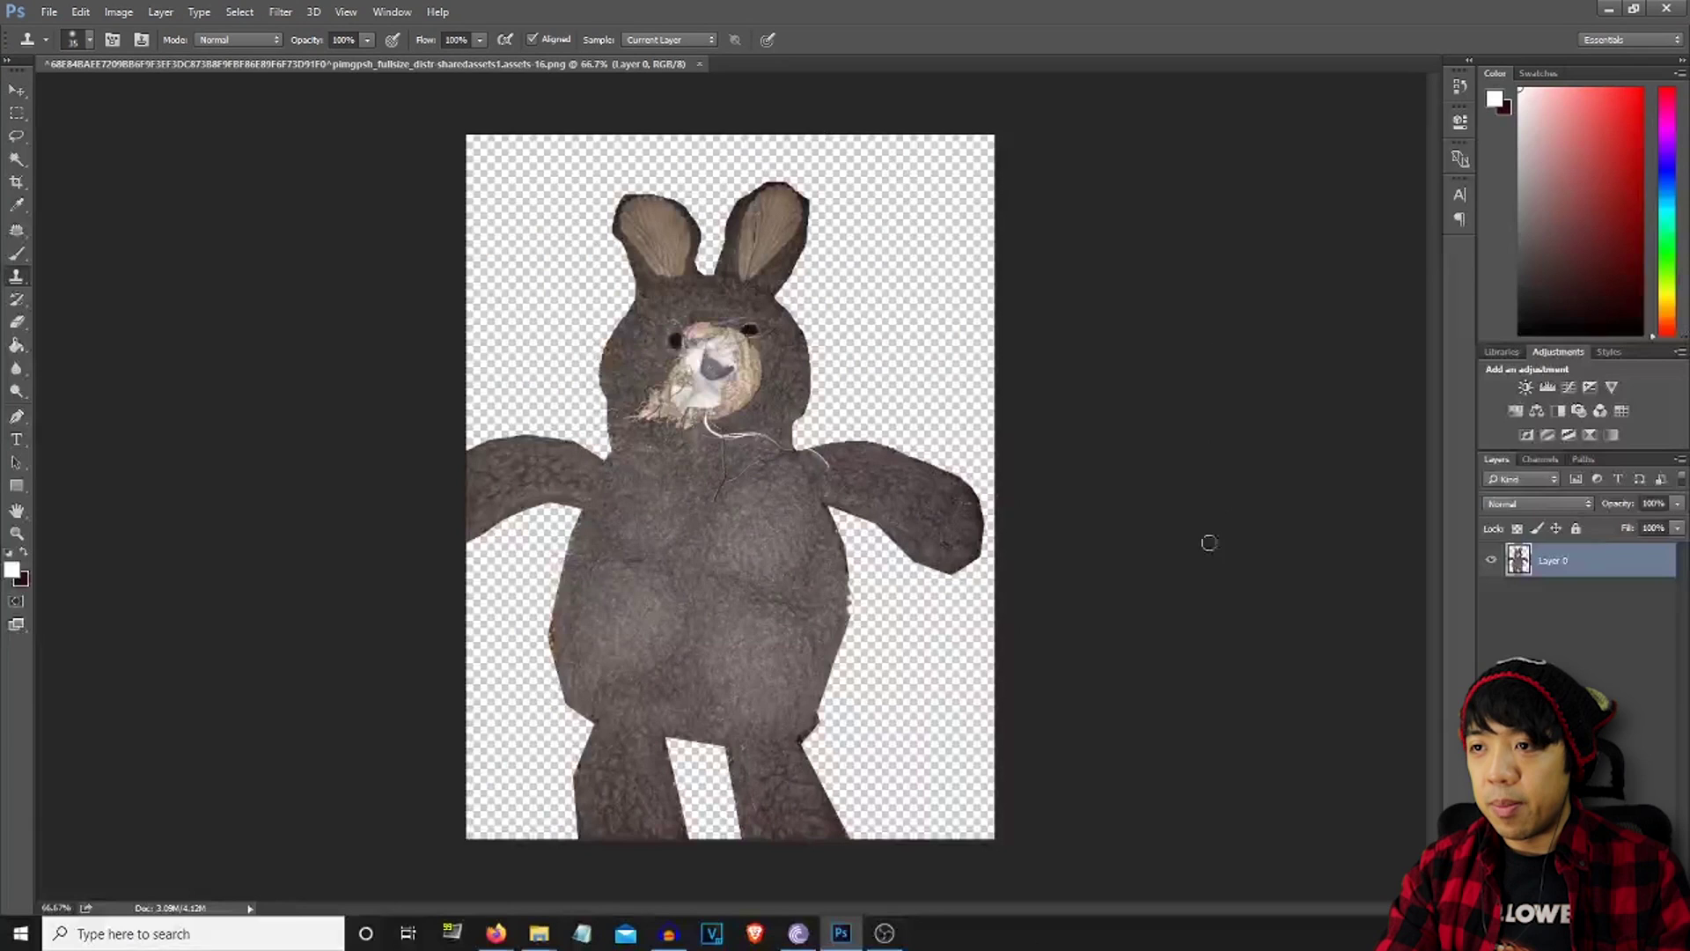
Show the PhuCat101 For Dummies > Pictures folder in File Explorer and move its window off the Photoshop canvas
mouse_move(539, 934)
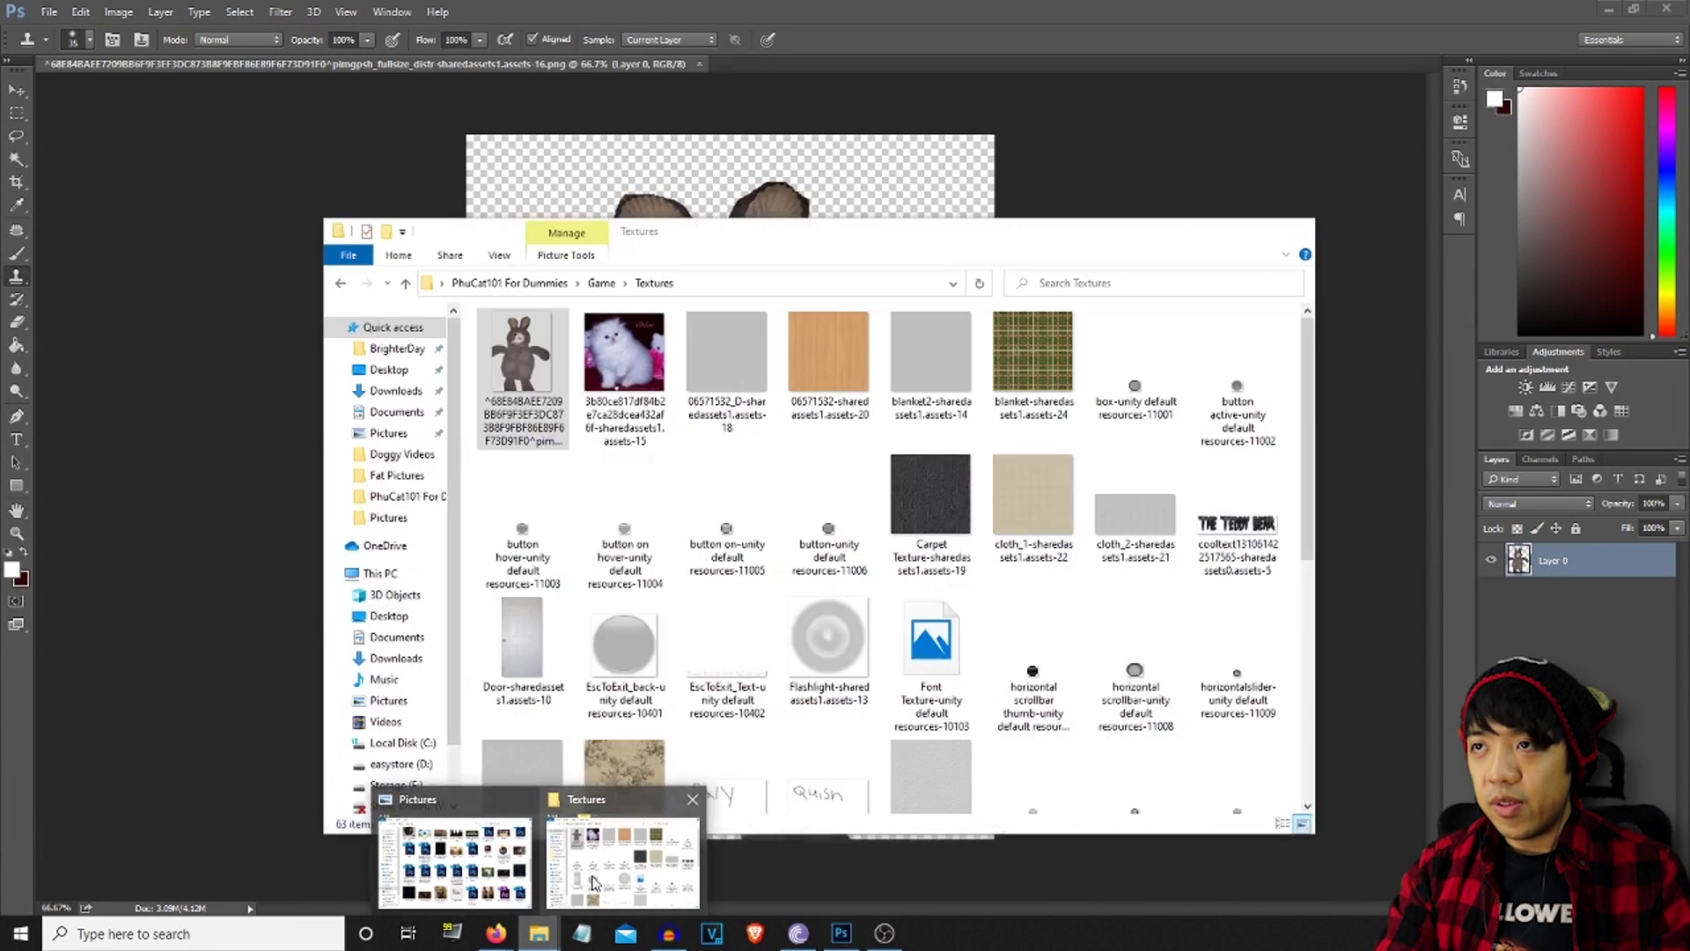
left_click(599, 878)
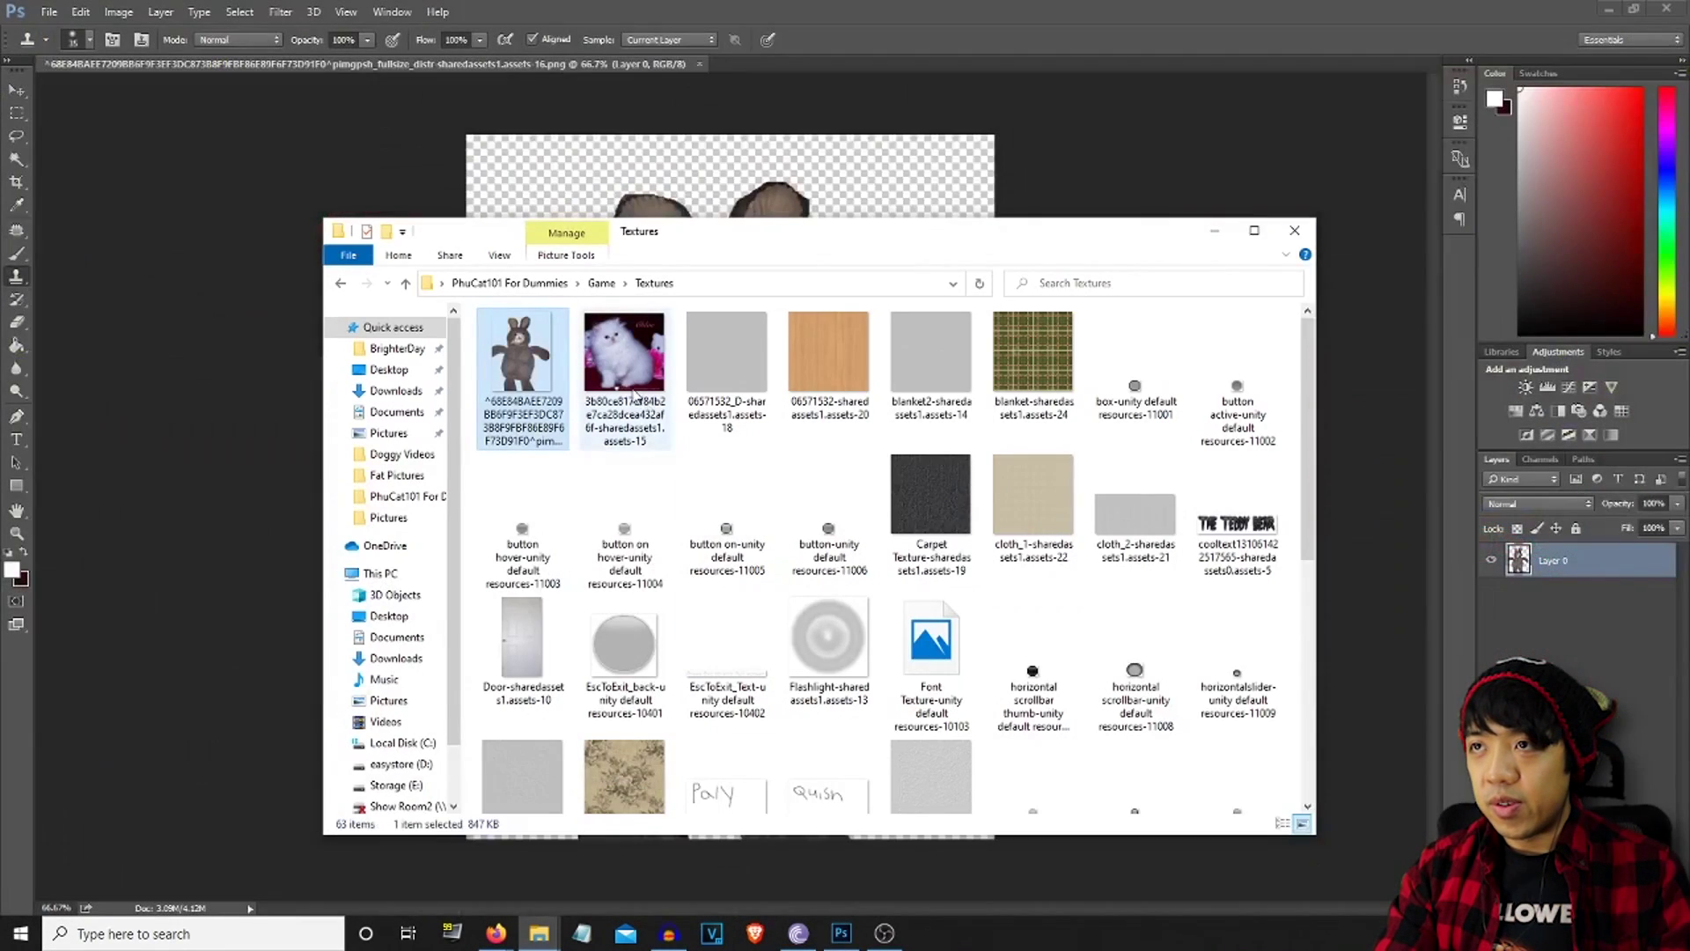
left_click(603, 282)
left_click(541, 282)
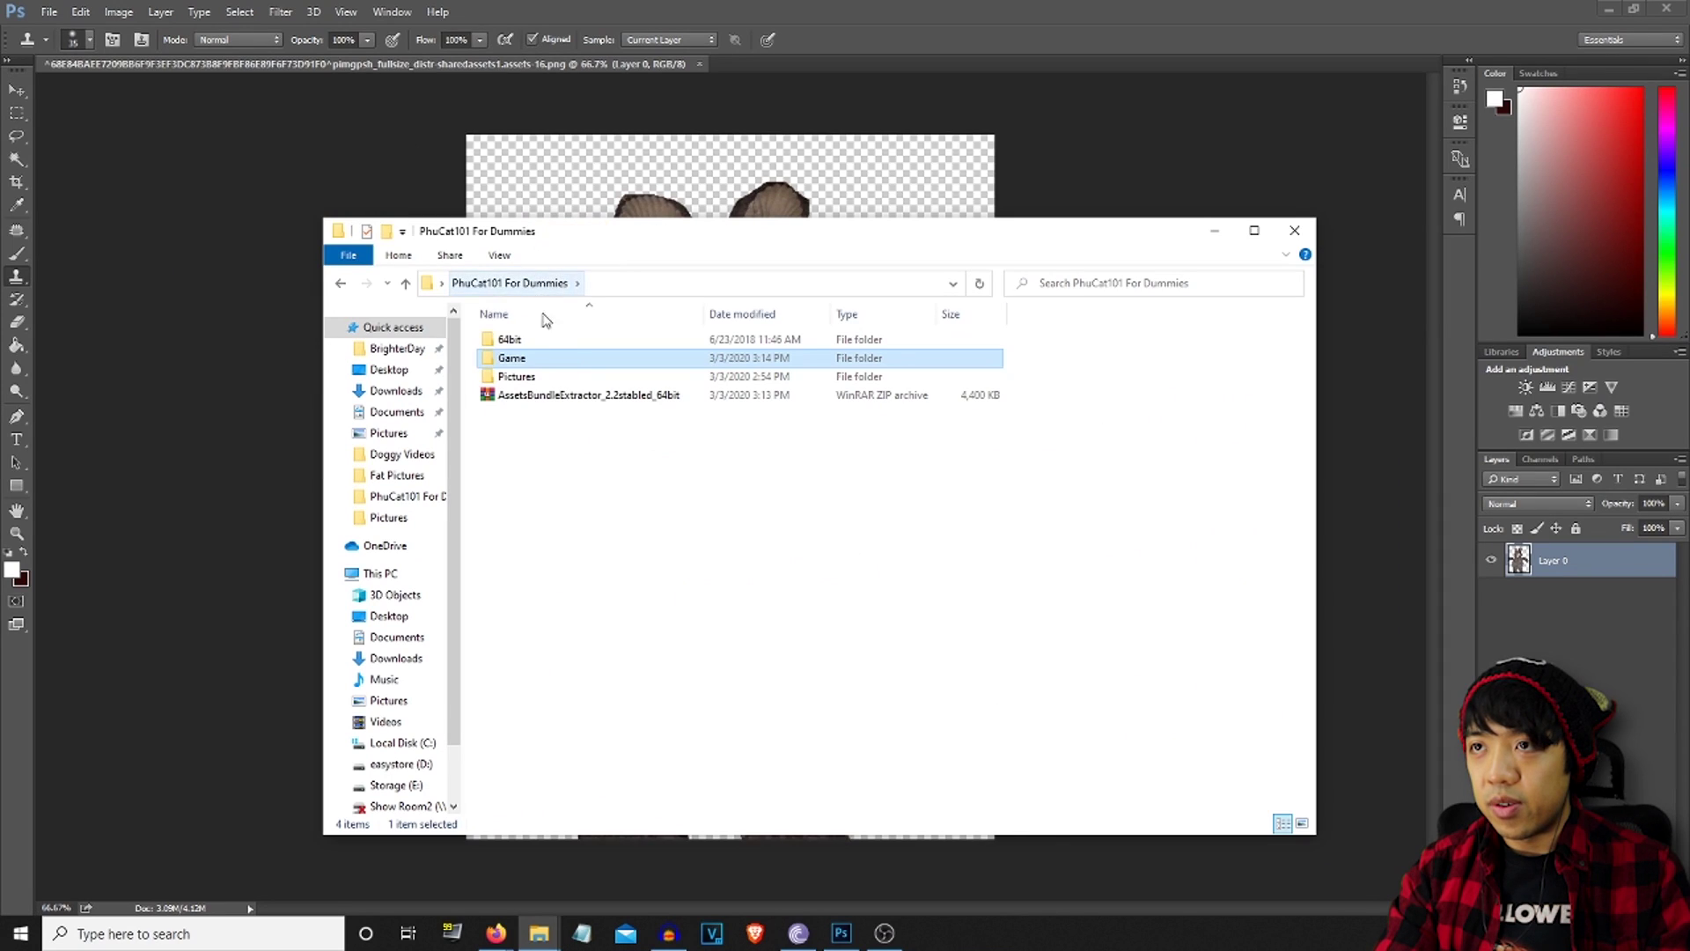
double_click(528, 376)
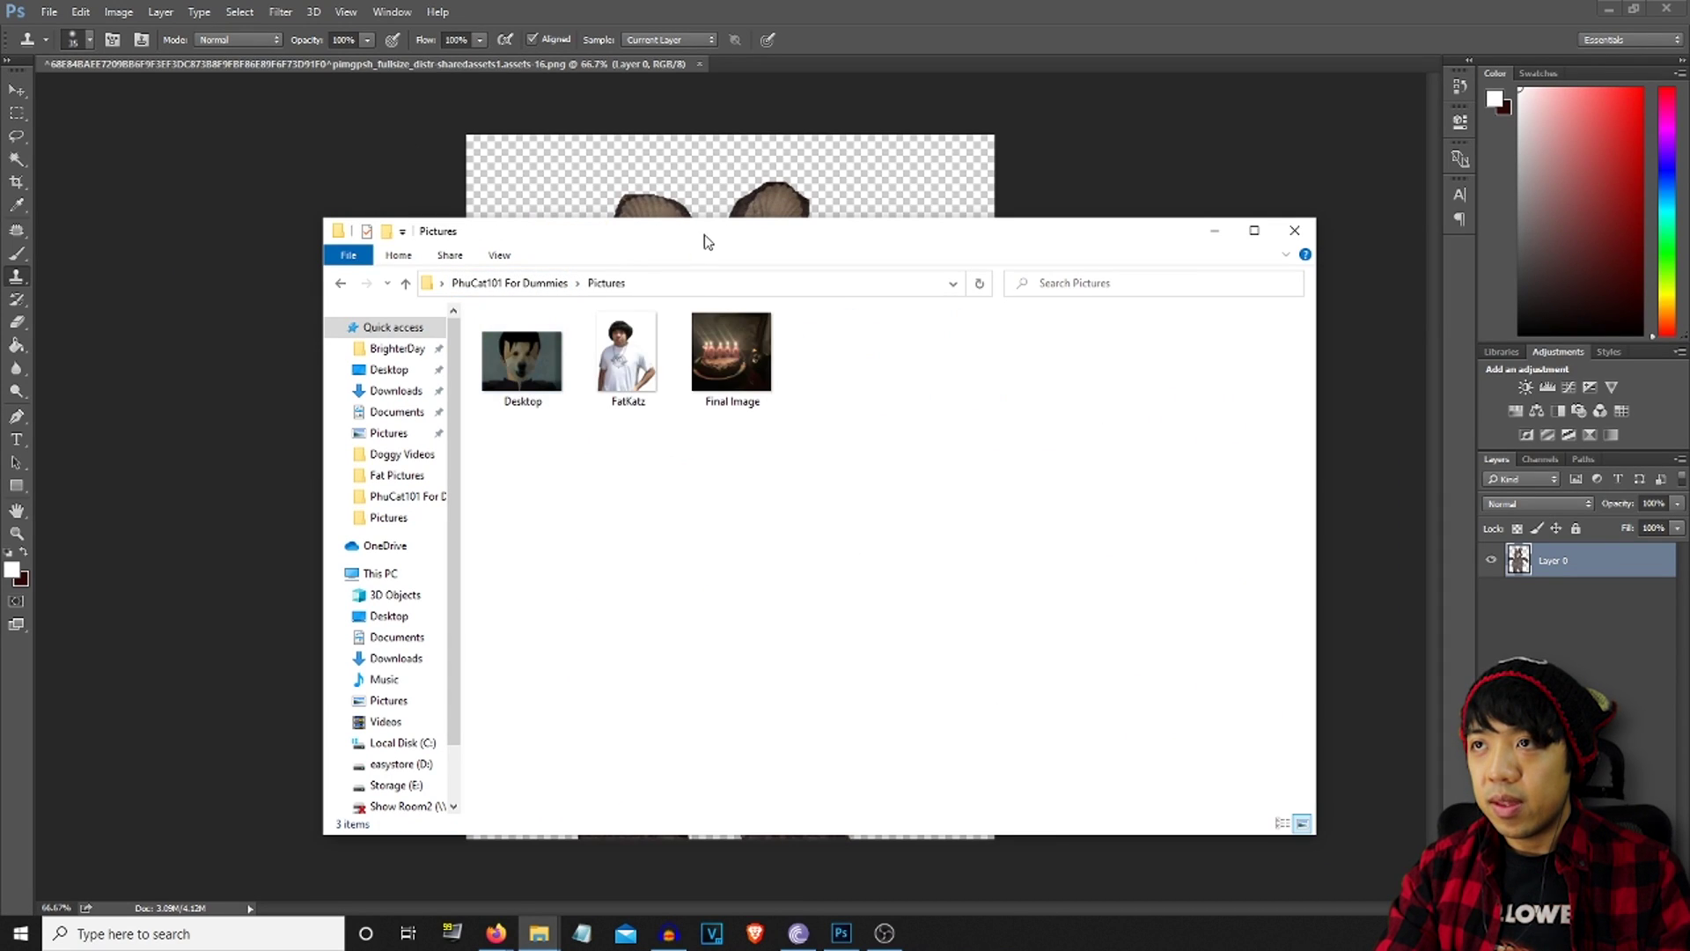
left_click_drag(704, 238, 0, 126)
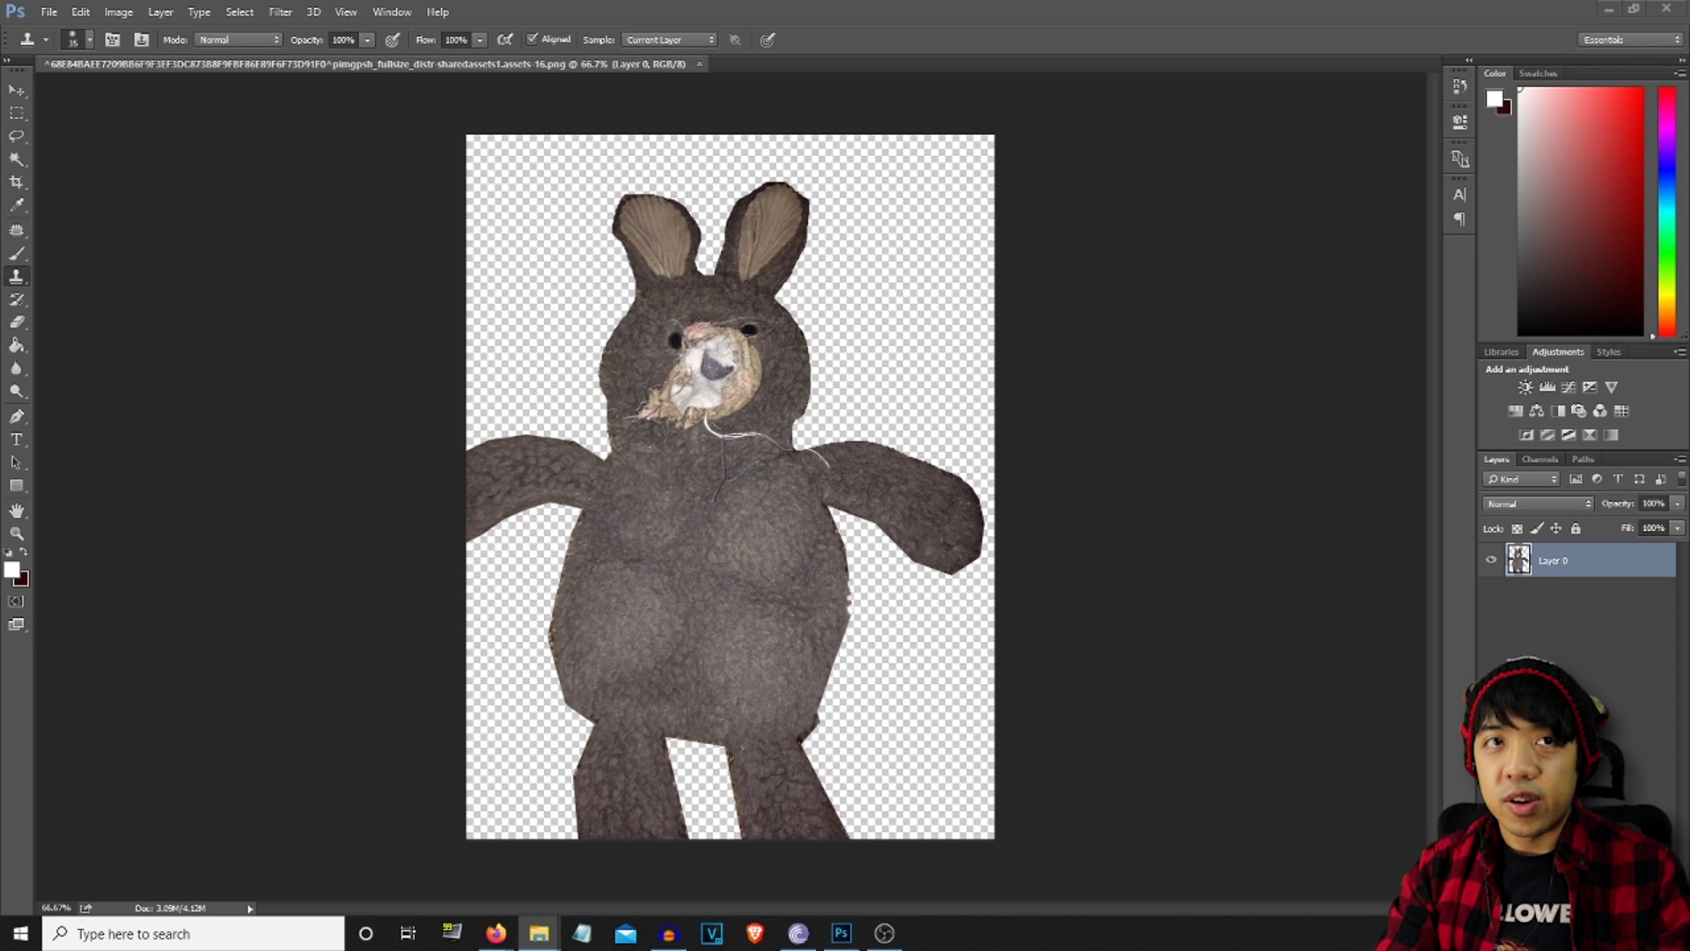
Place the FatKatz picture over the teddy bear texture at its default size and hide Layer 0
left_click_drag(0, 352, 655, 446)
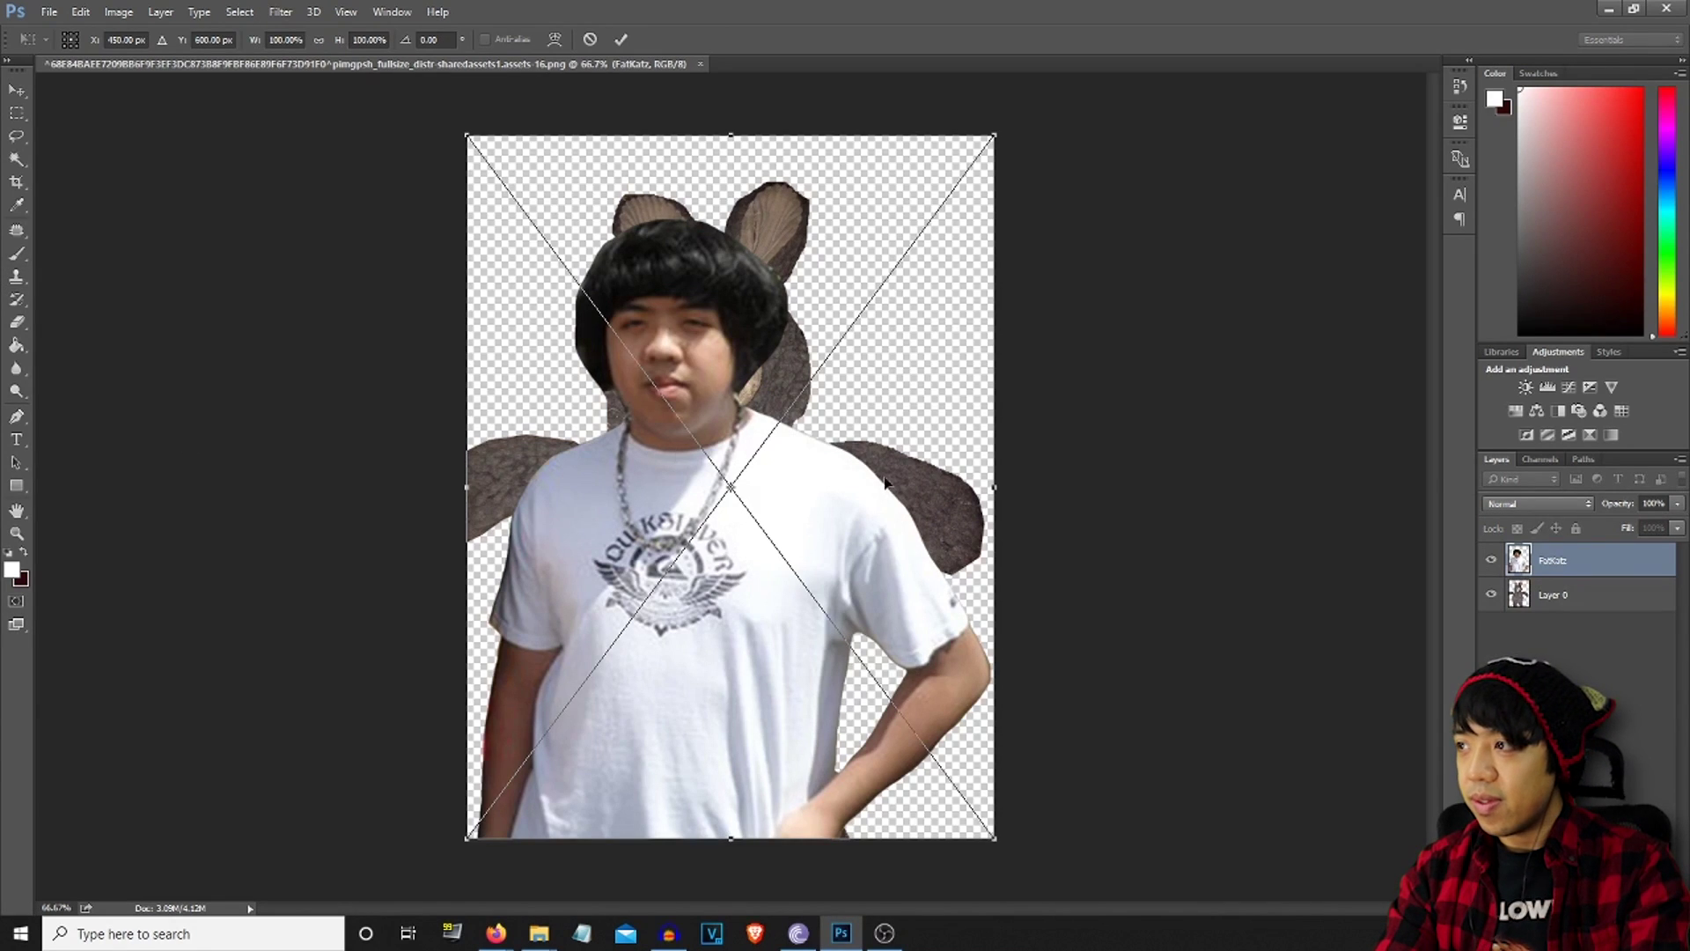
key("Return")
key("s")
left_click(1491, 595)
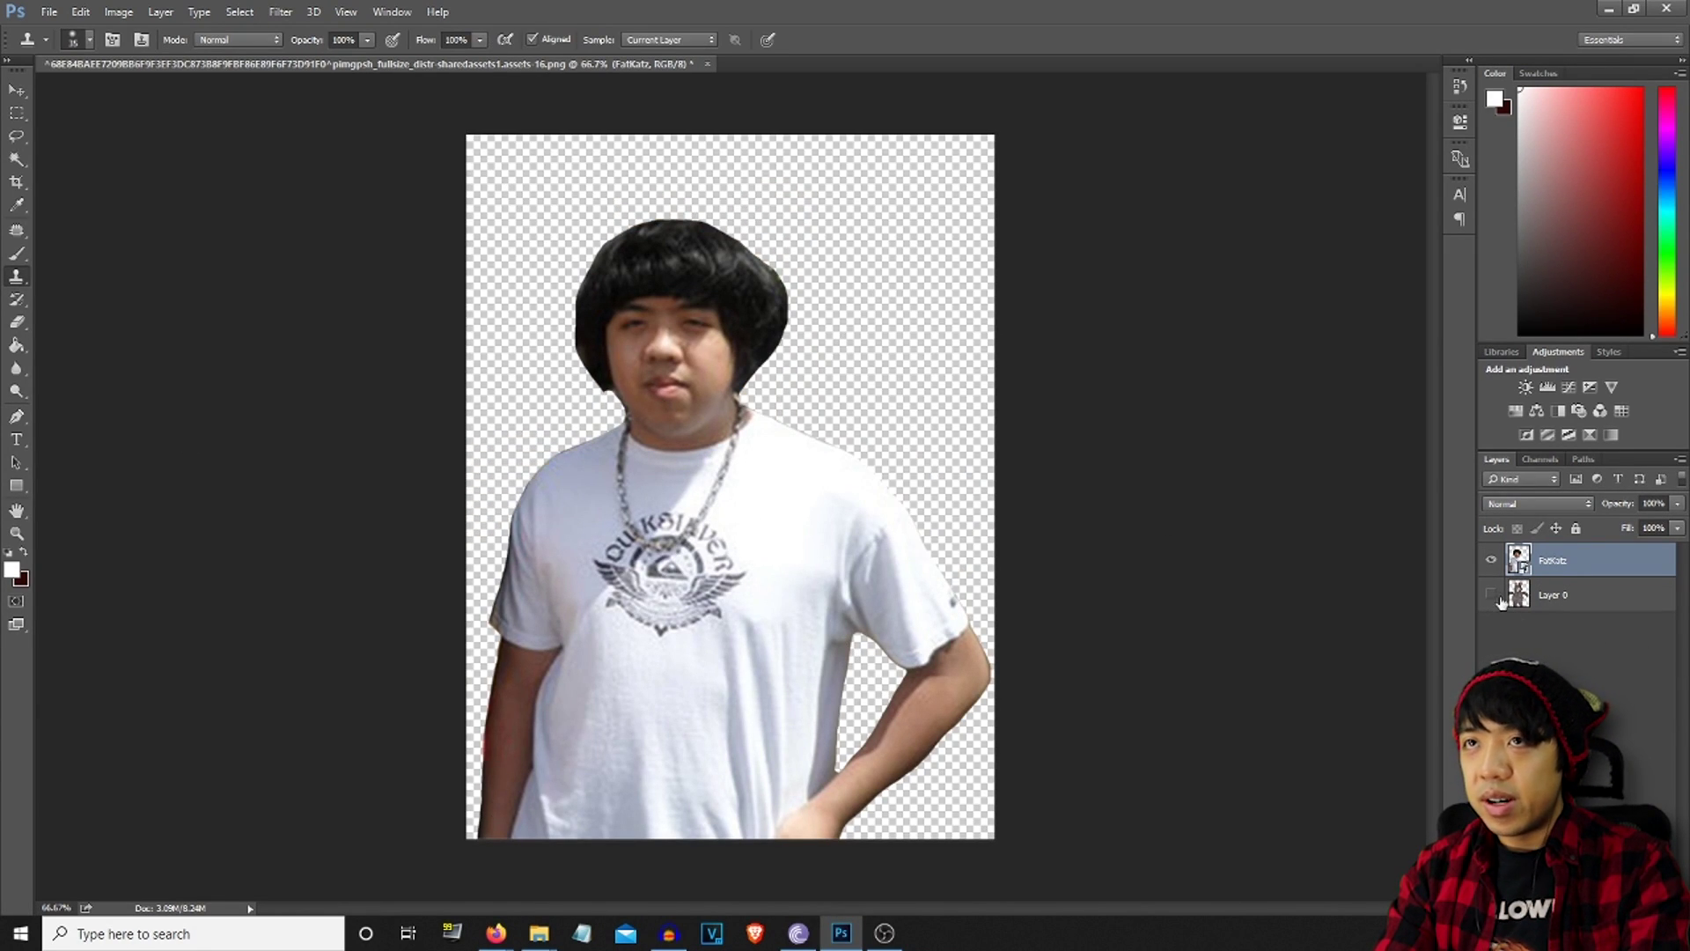
Save the edited image as a PNG over the original teddy bear texture with Smallest / Slow compression, and close the document
left_click(49, 11)
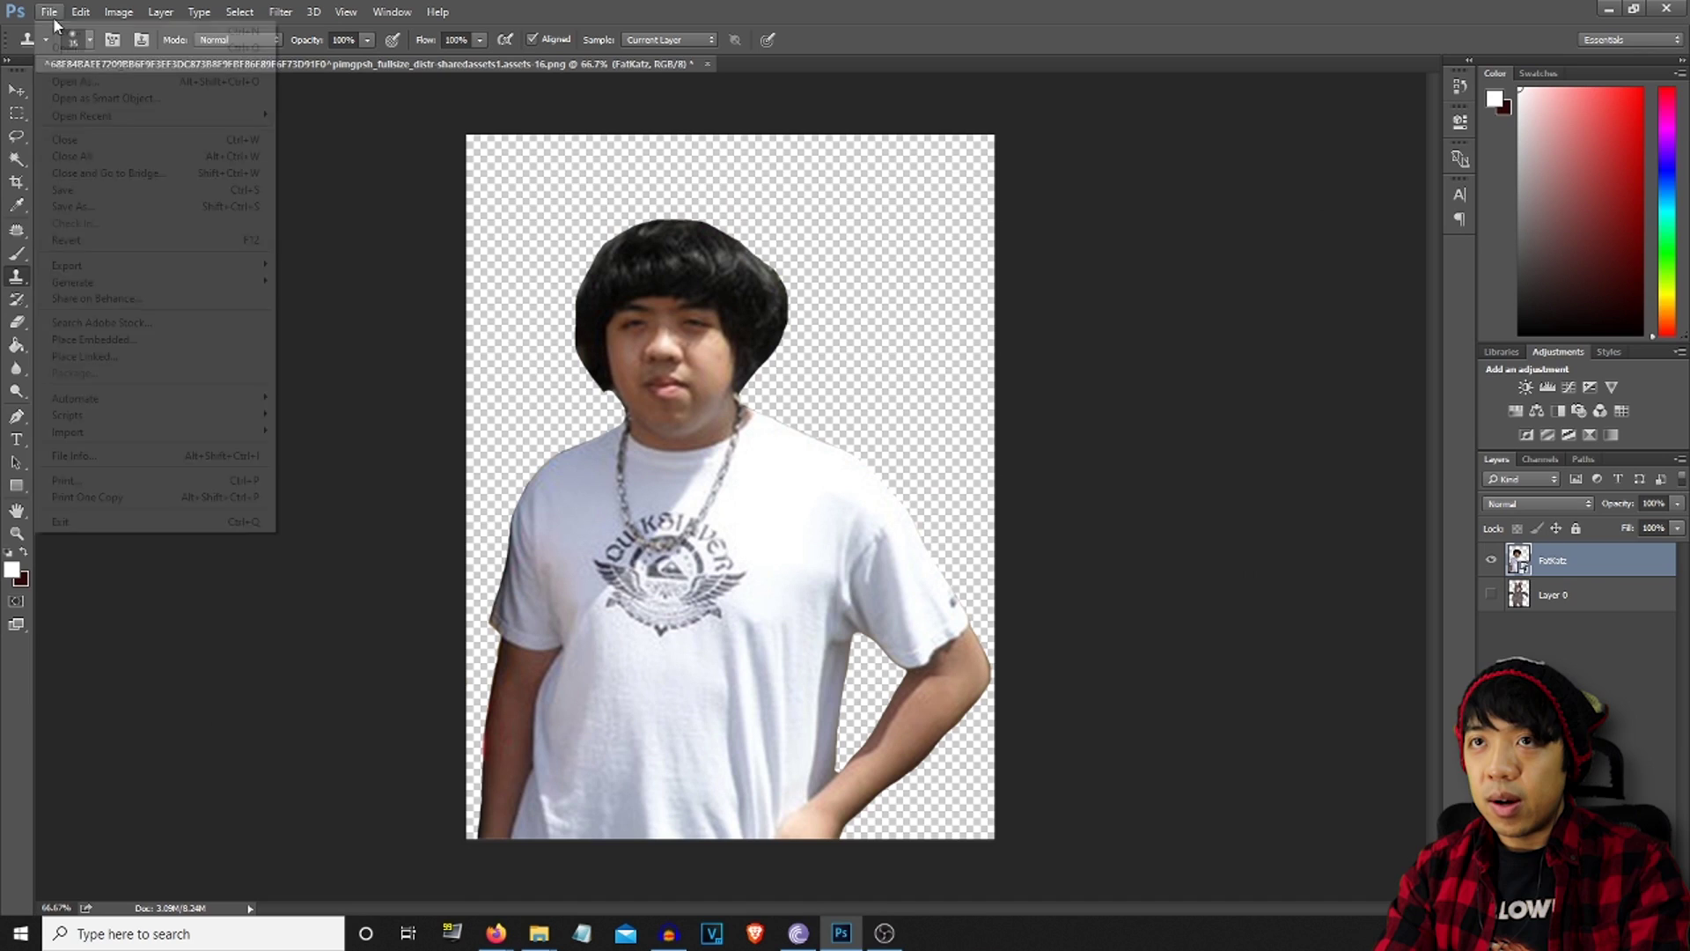
left_click(136, 206)
left_click(255, 410)
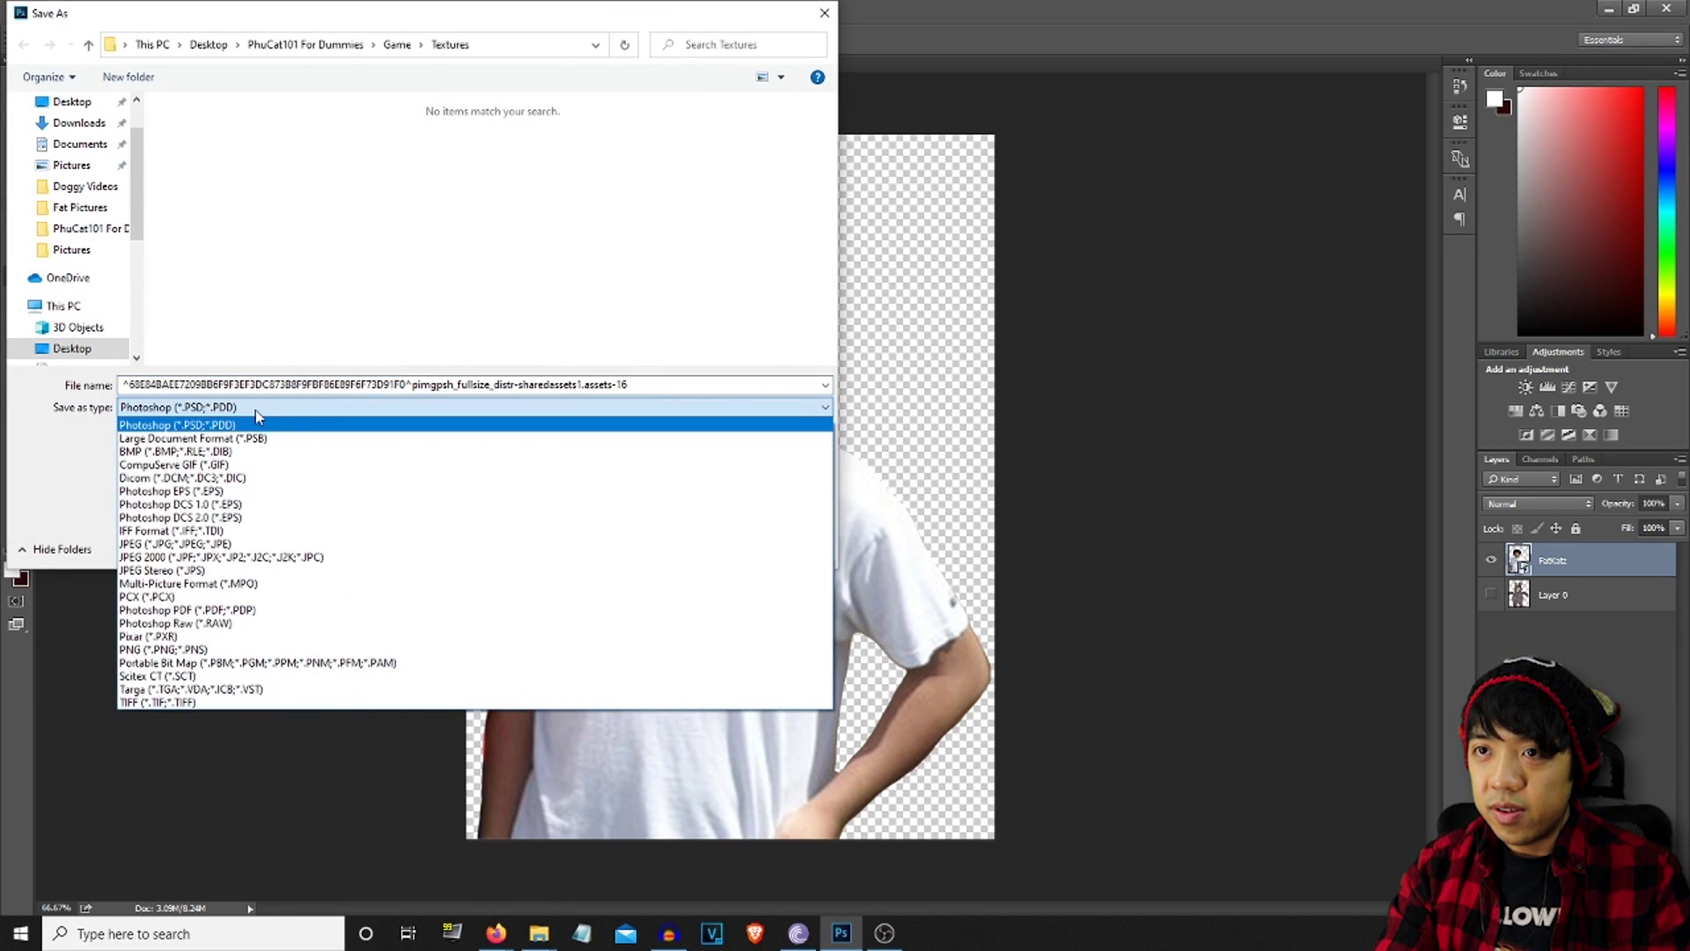
left_click(188, 649)
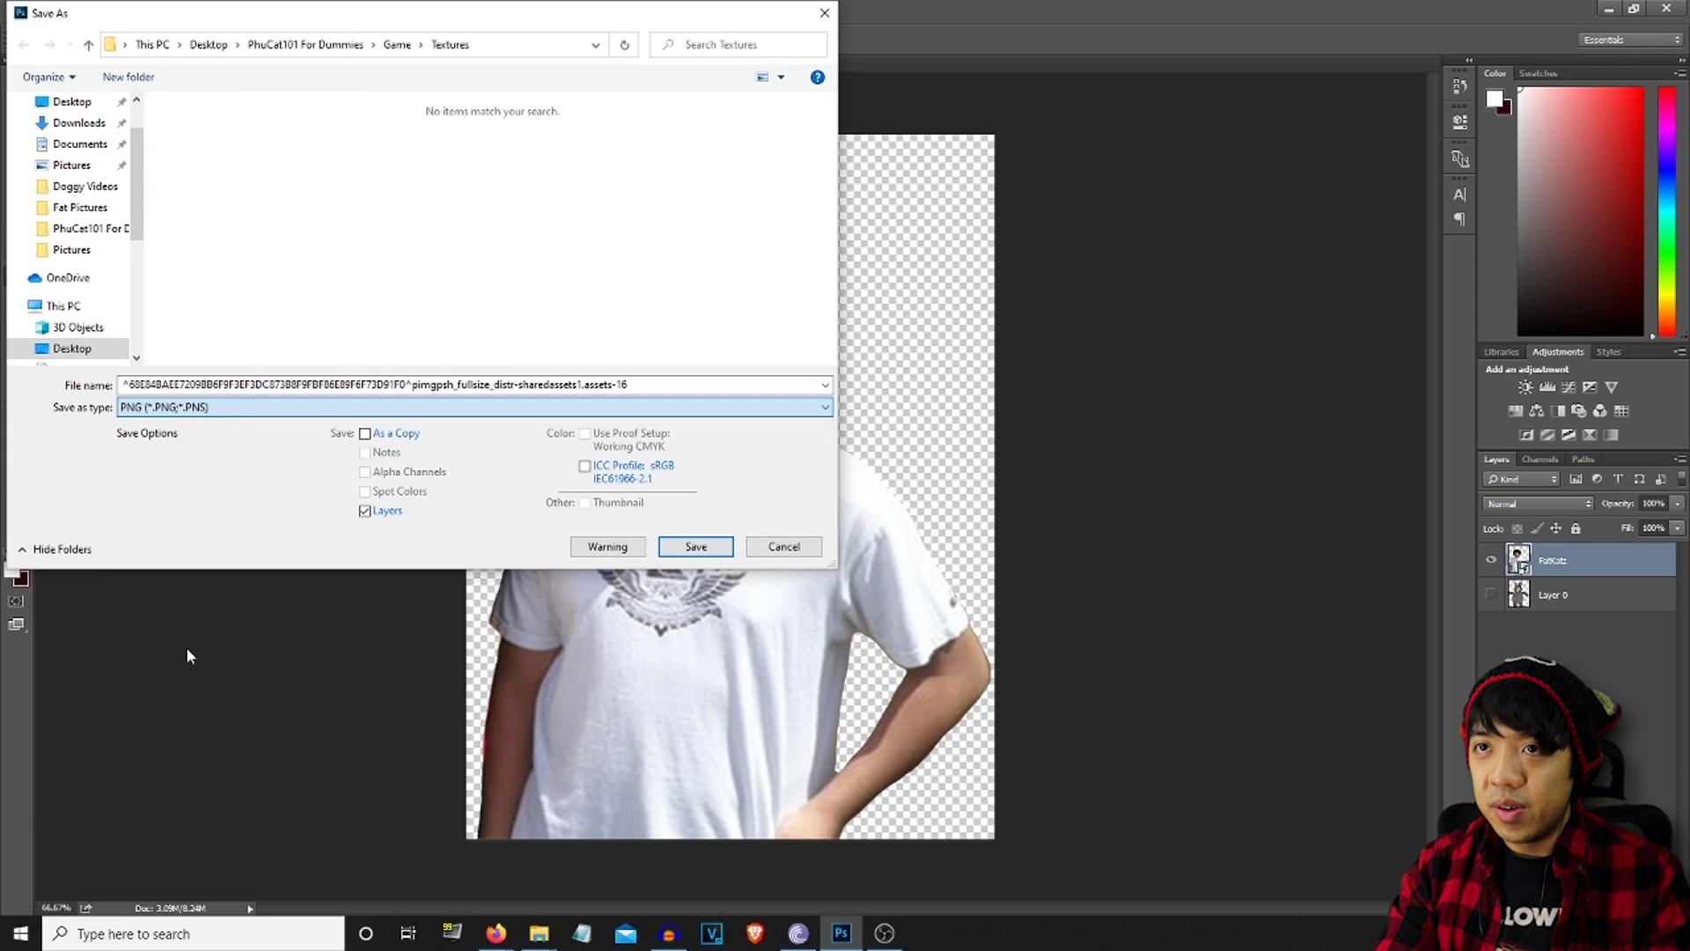
double_click(211, 211)
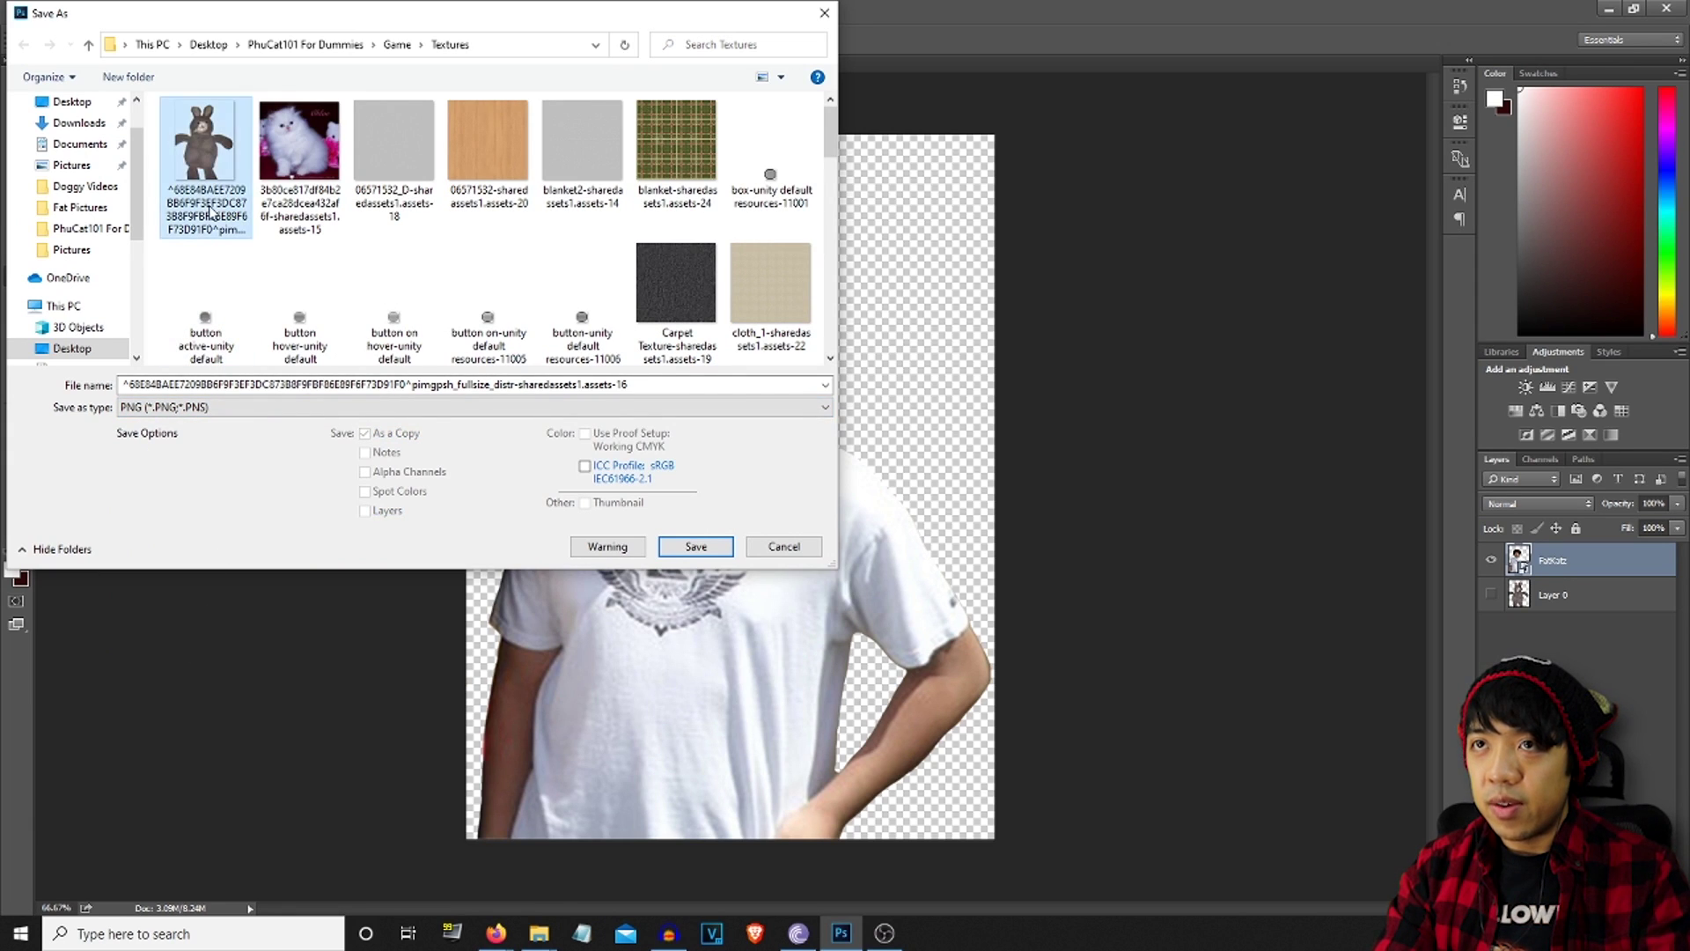
left_click(975, 474)
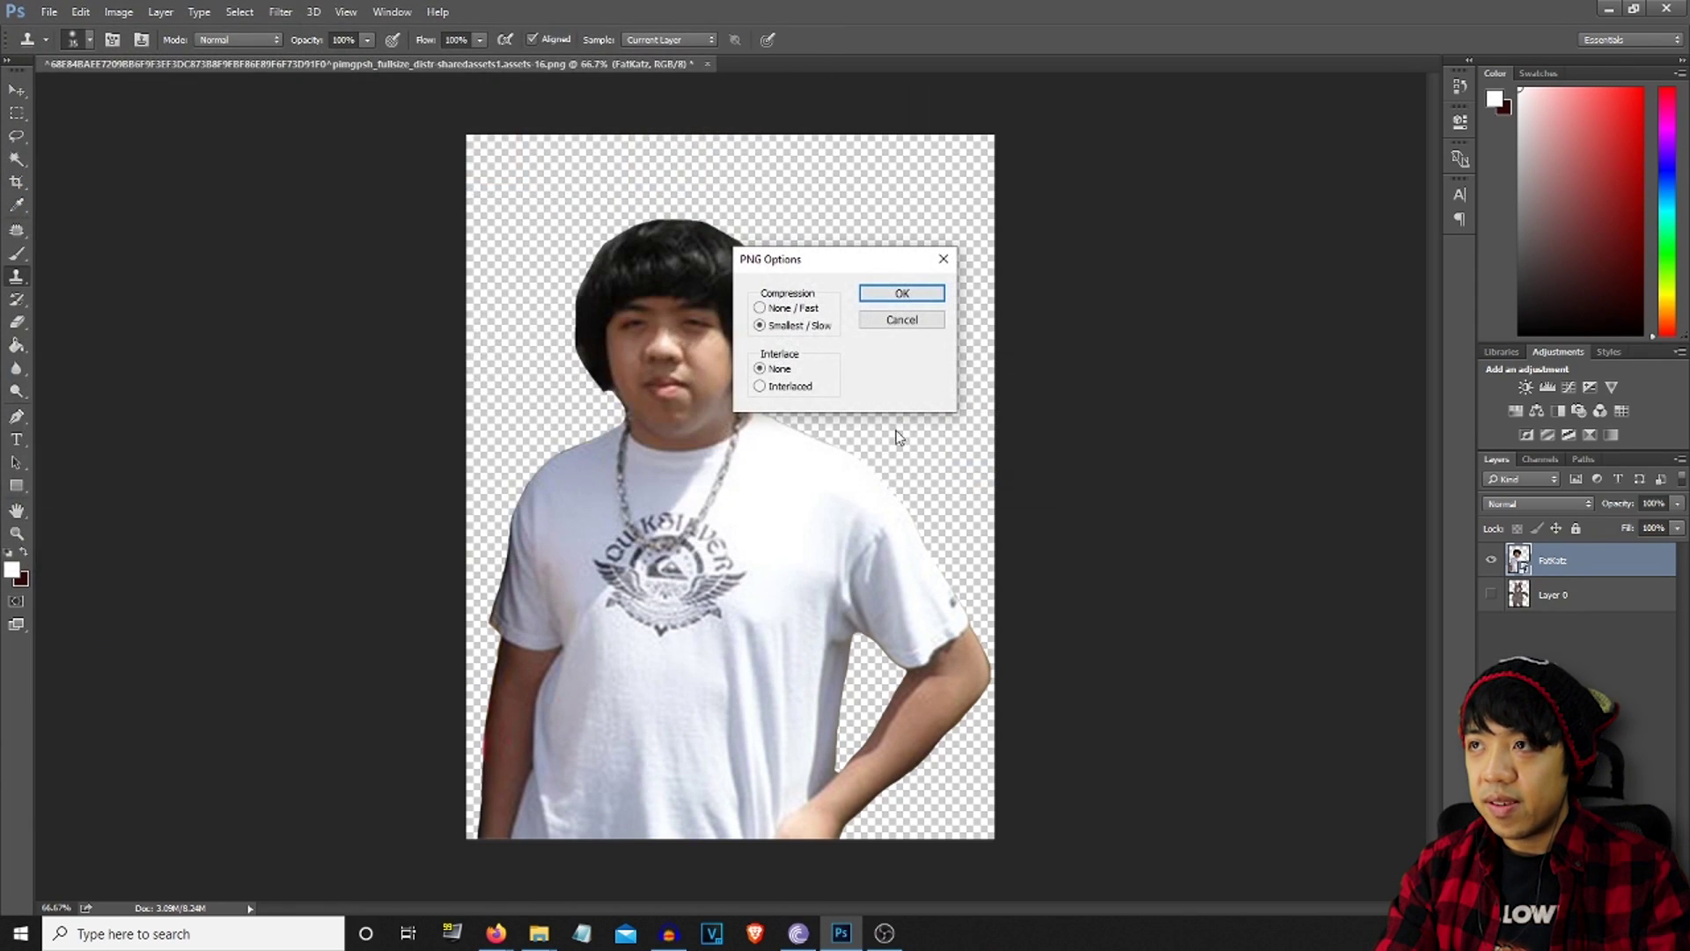
left_click(889, 295)
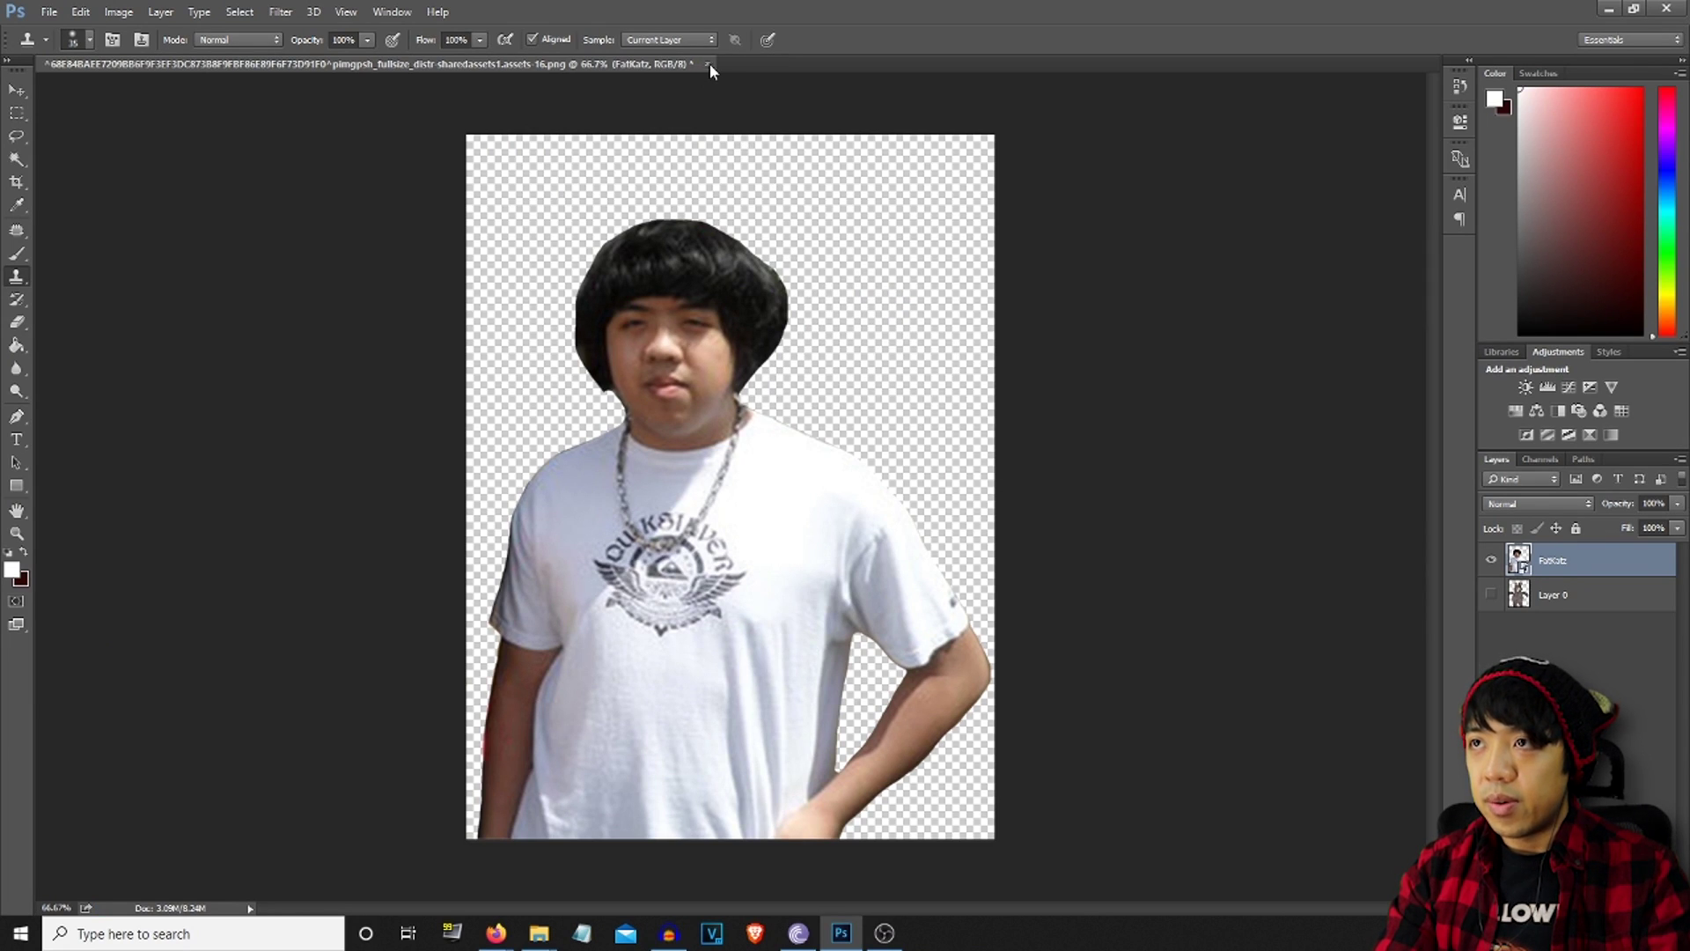
key("ctrl+w")
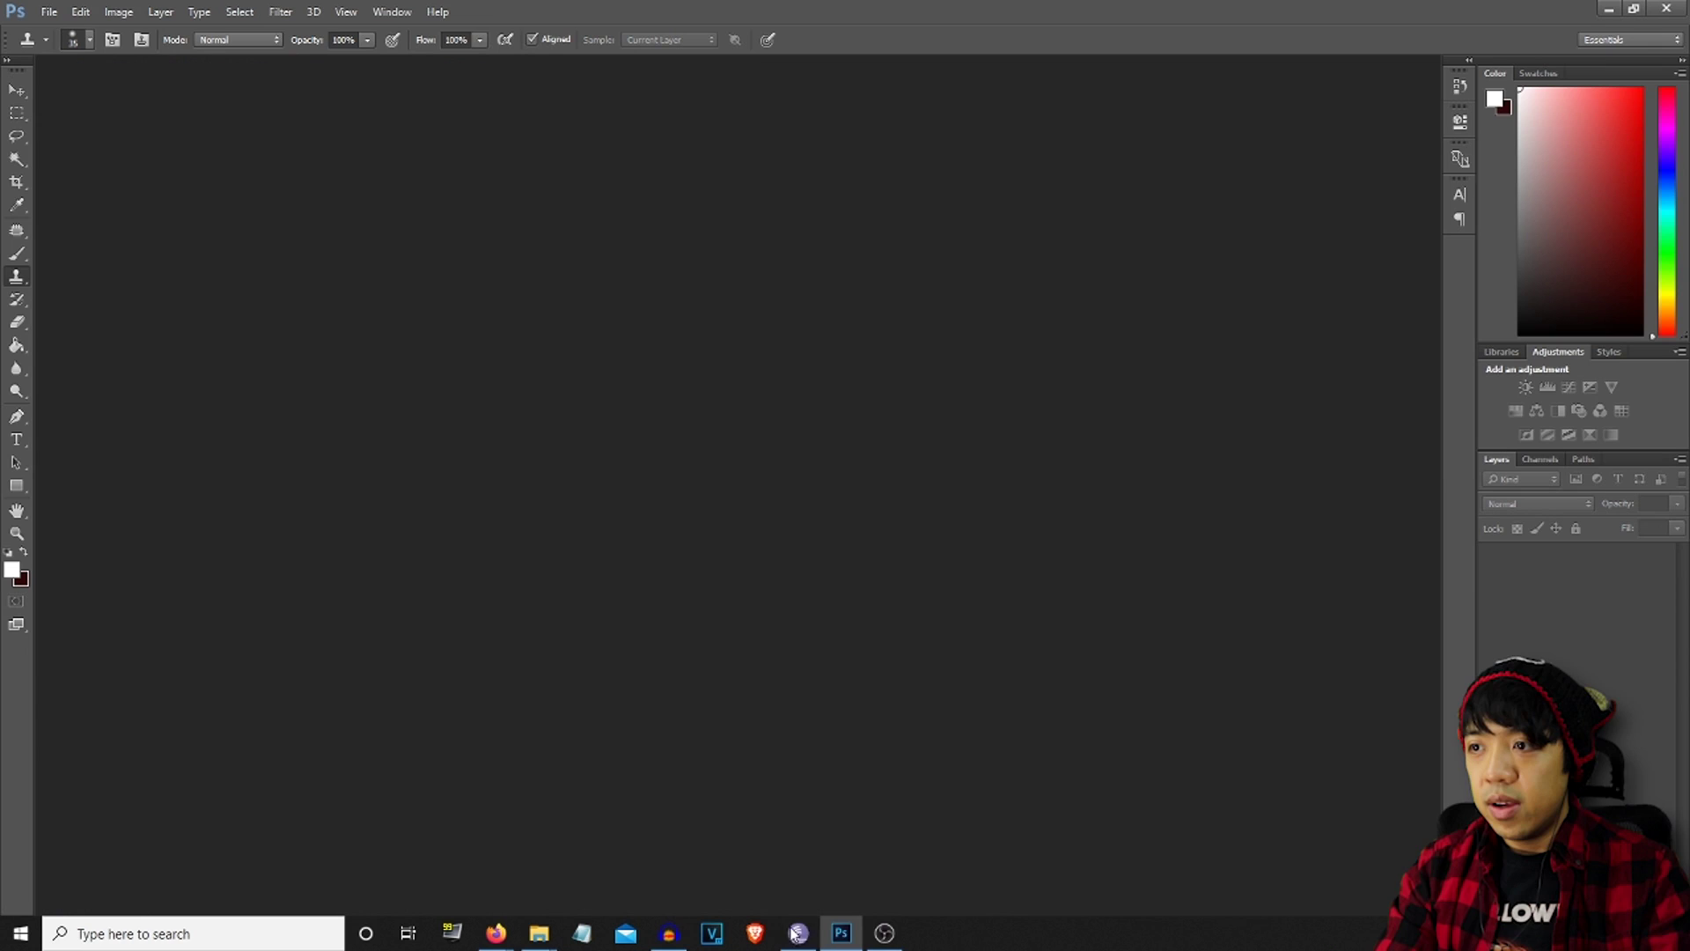
left_click(841, 933)
mouse_move(539, 933)
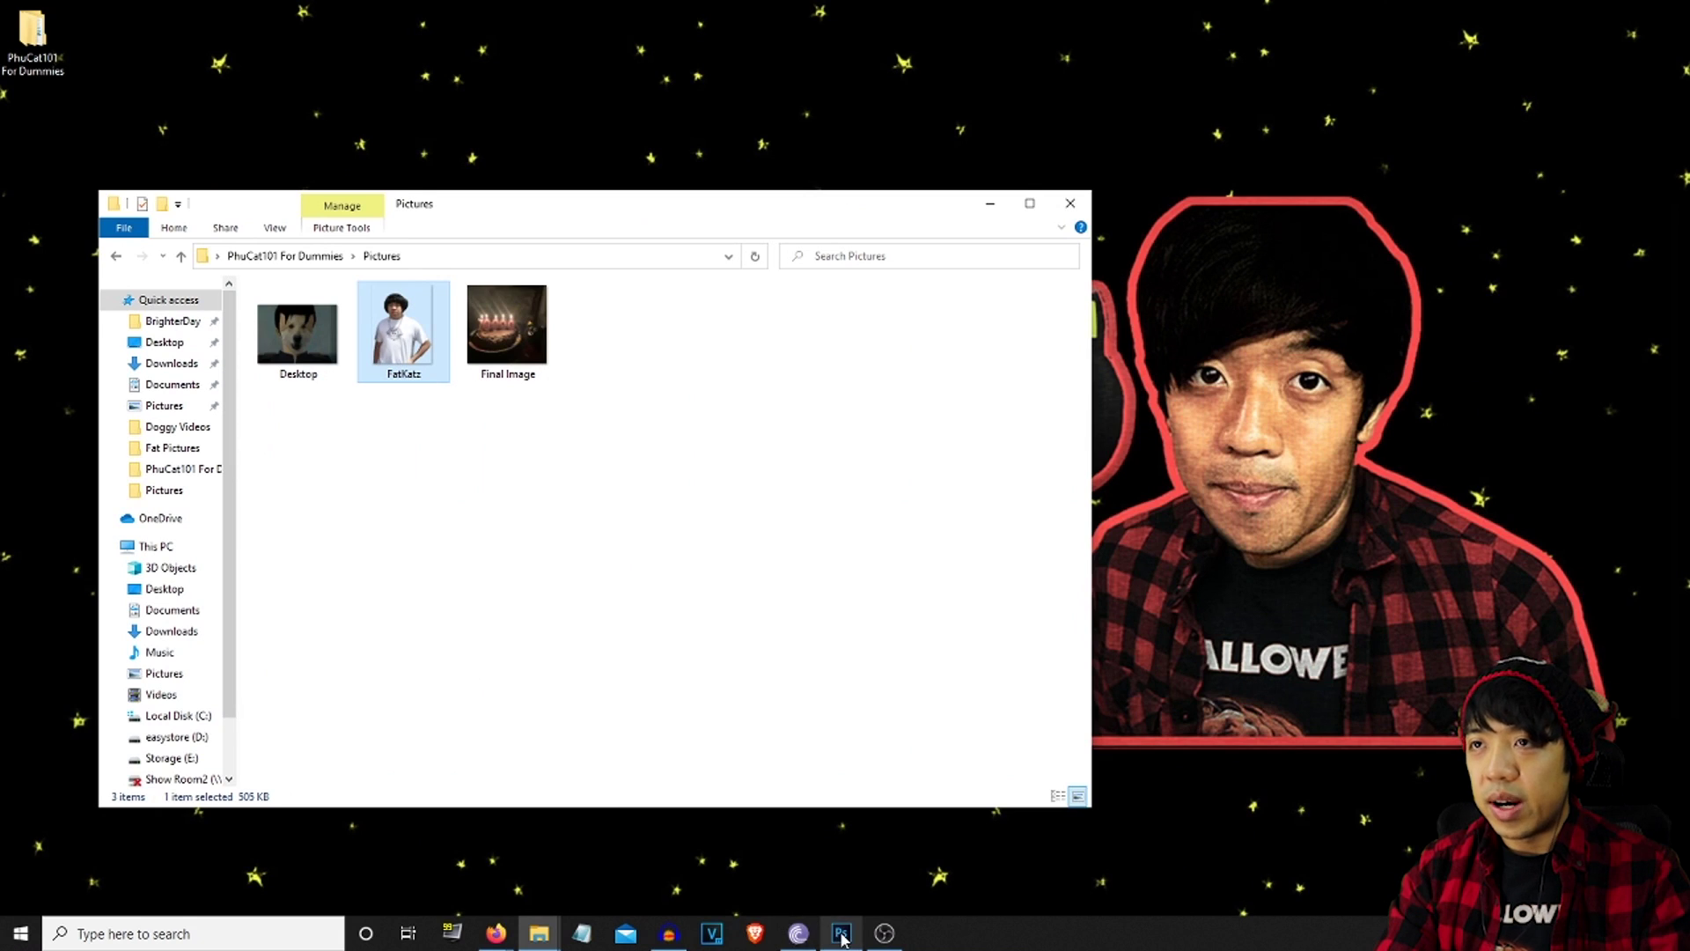
left_click(841, 933)
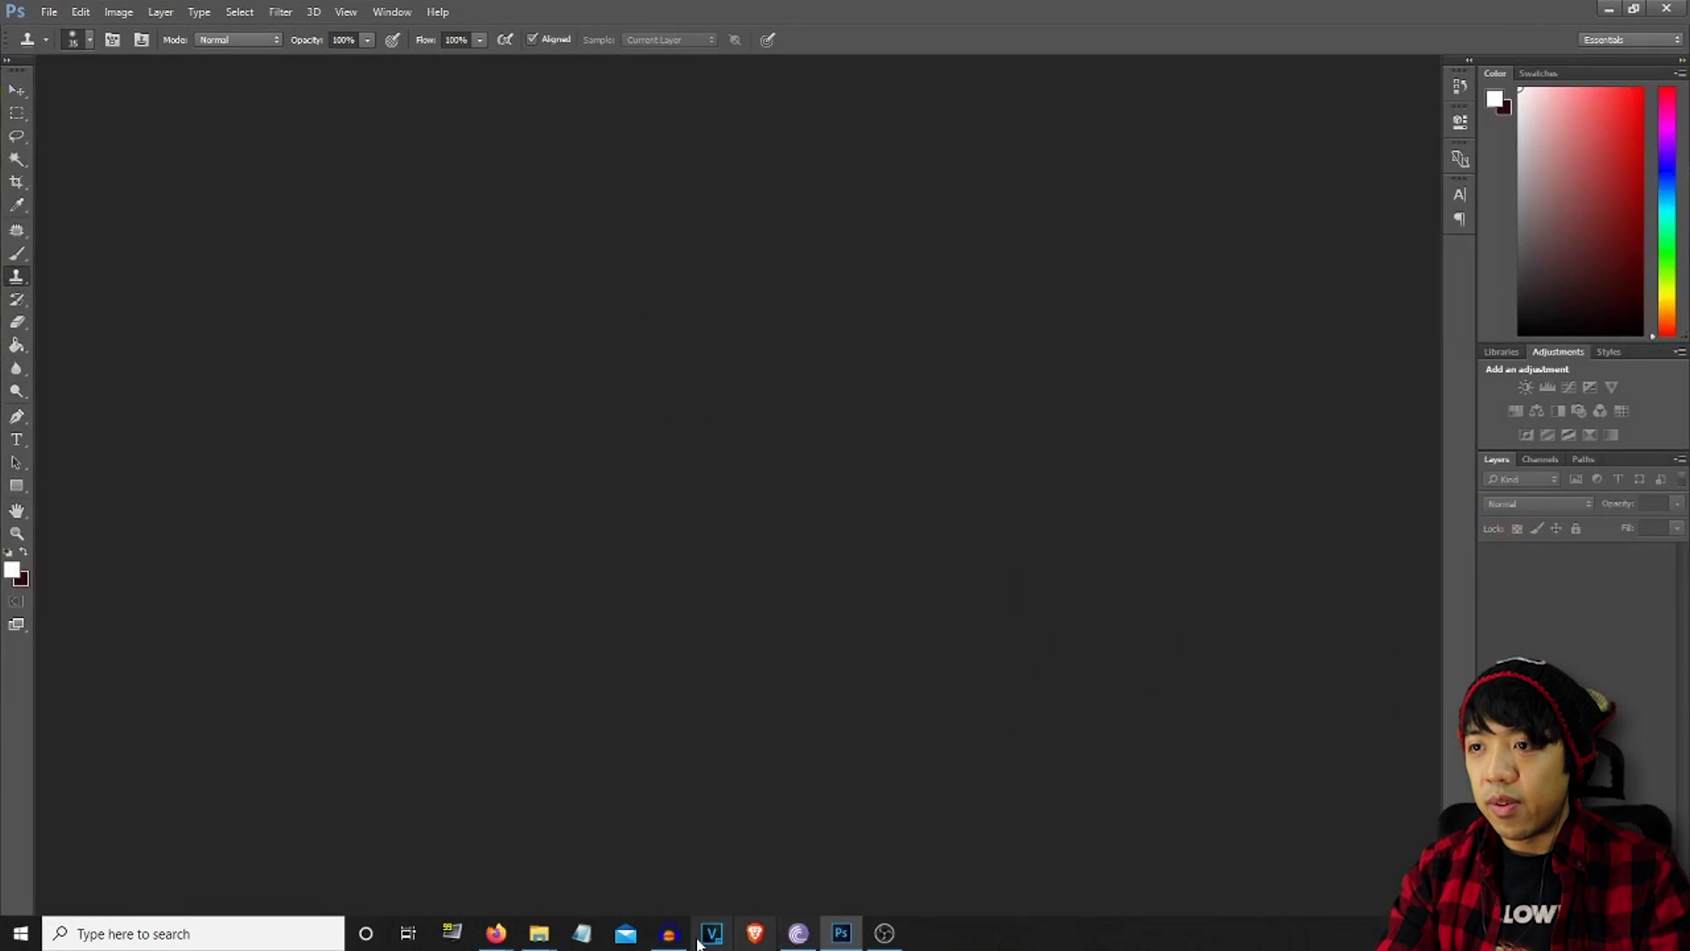
Open the white cat texture (sharedassets1.assets-15) from the Game > Textures folder in Photoshop
mouse_move(550, 941)
left_click(617, 876)
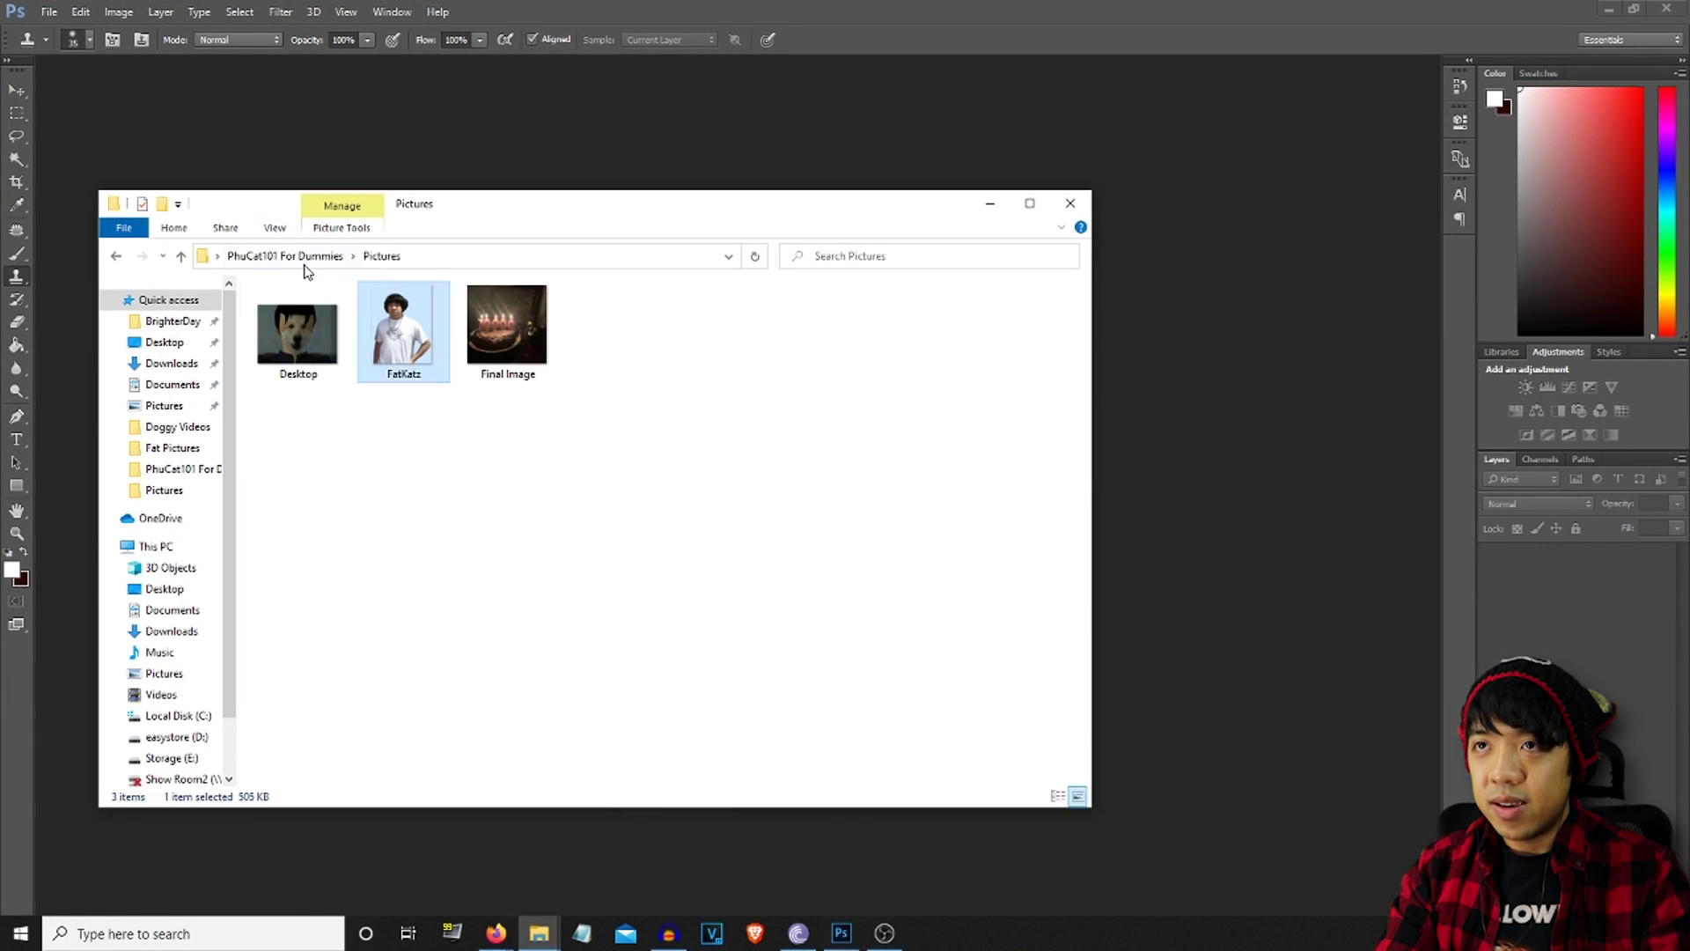
left_click(305, 263)
double_click(302, 333)
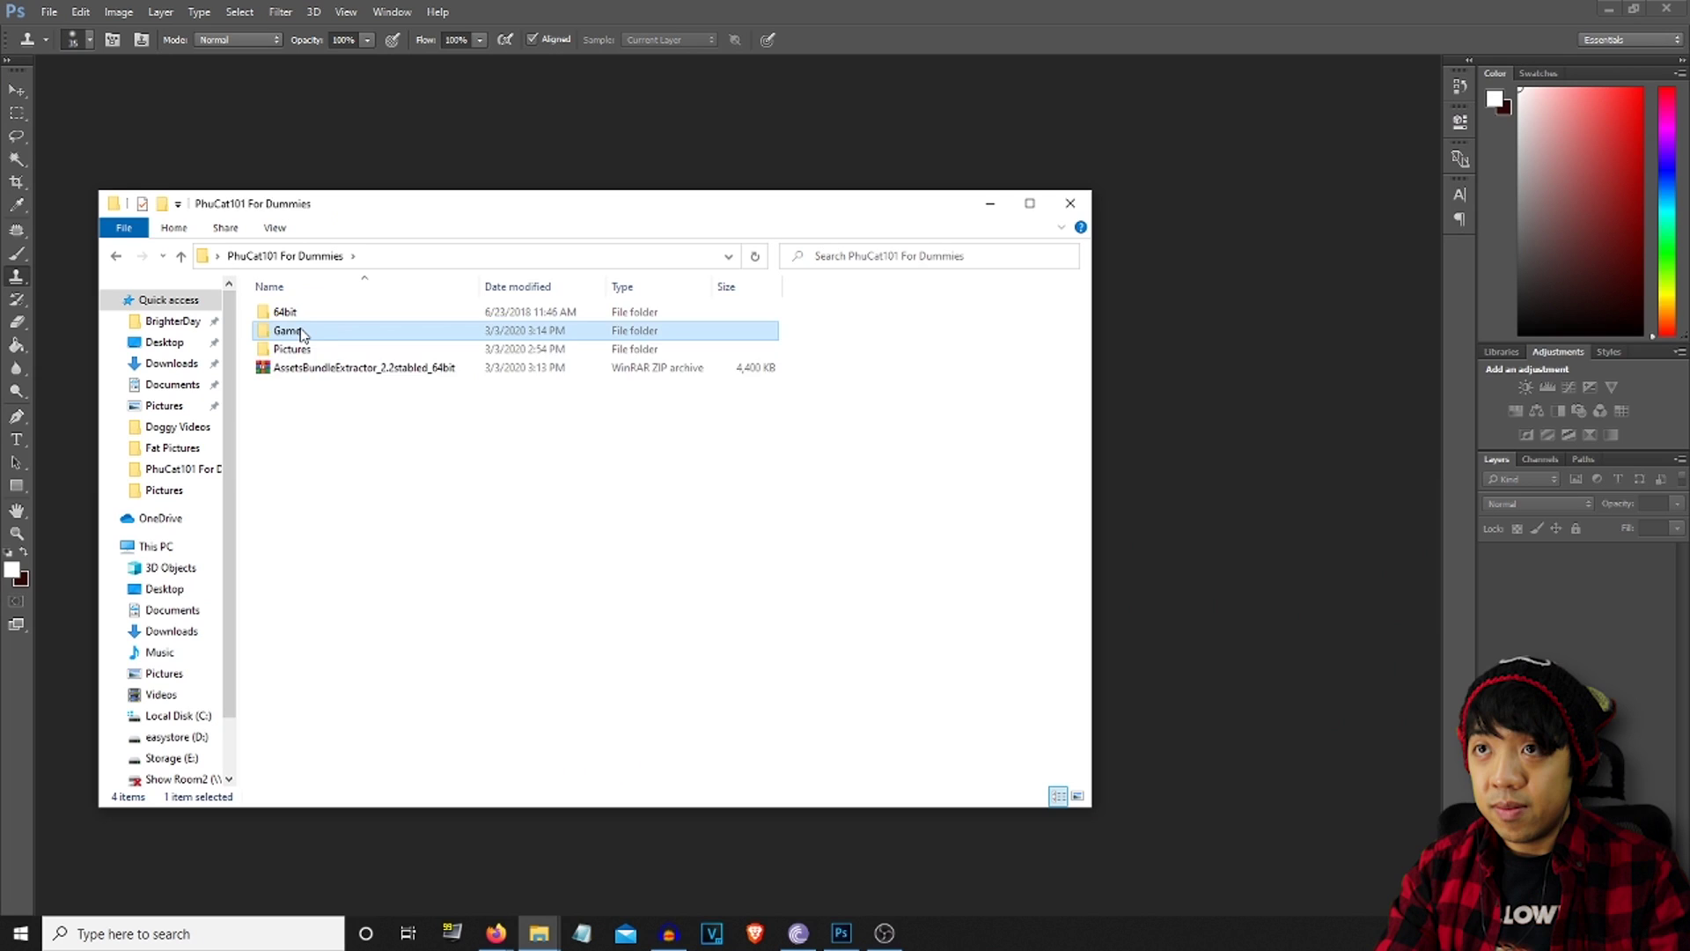
double_click(289, 313)
left_click_drag(411, 337, 1080, 381)
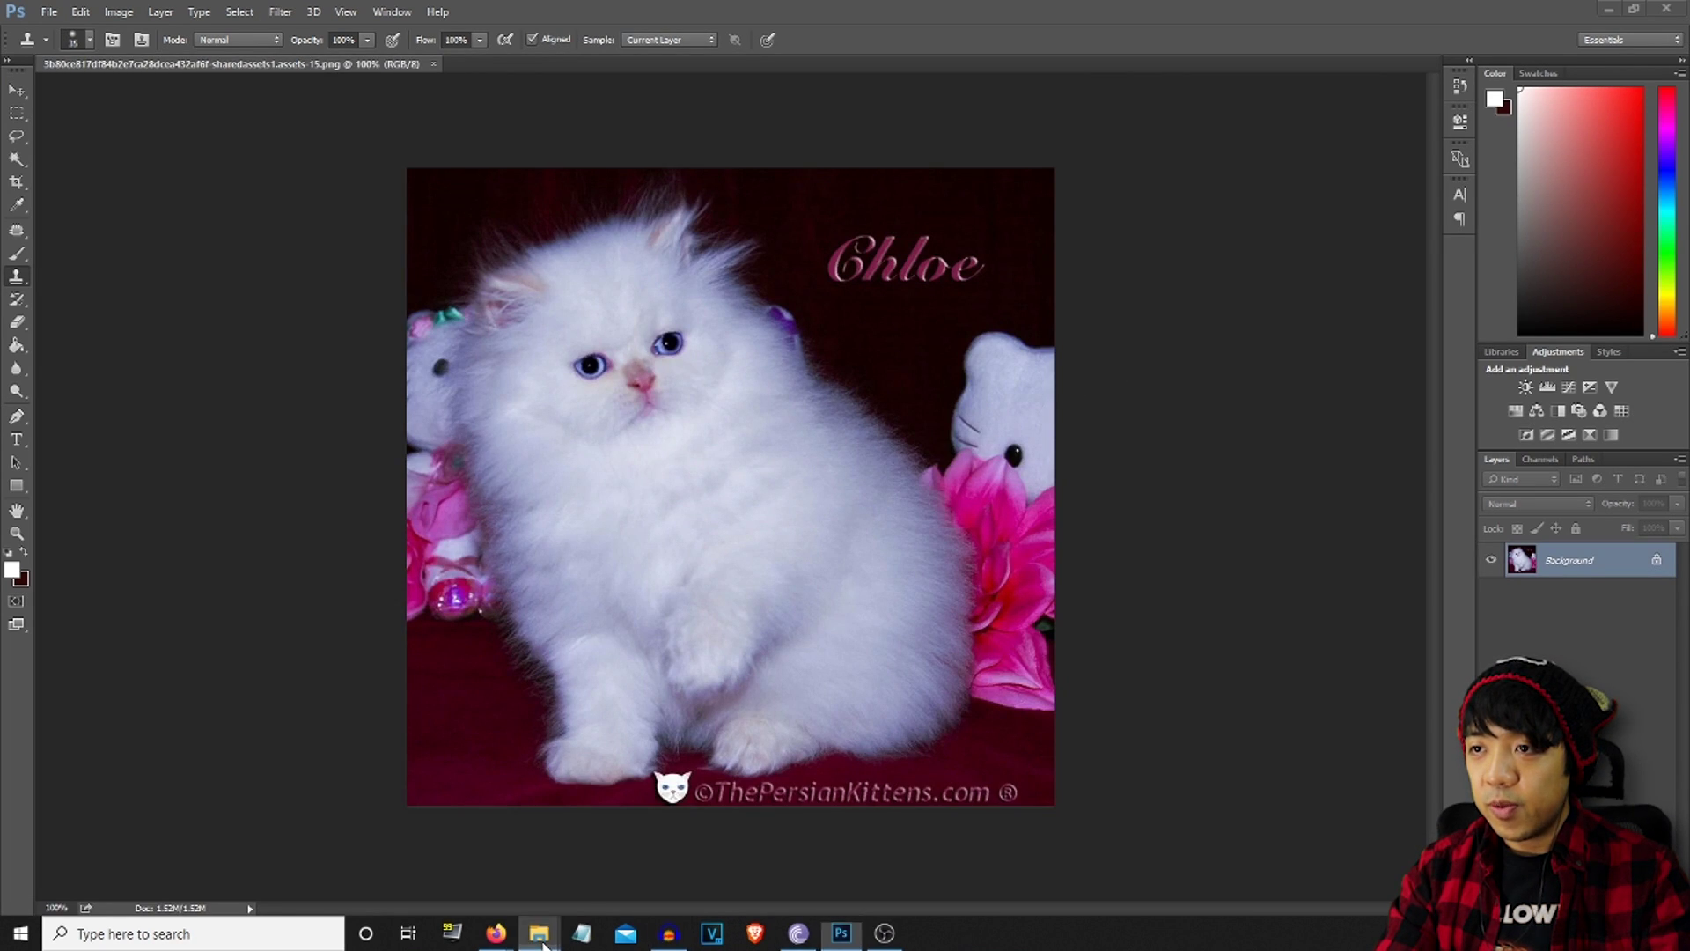
Place the Final Image picture from the PhuCat101 For Dummies > Pictures folder over the cat texture at its default size
mouse_move(539, 933)
left_click(628, 892)
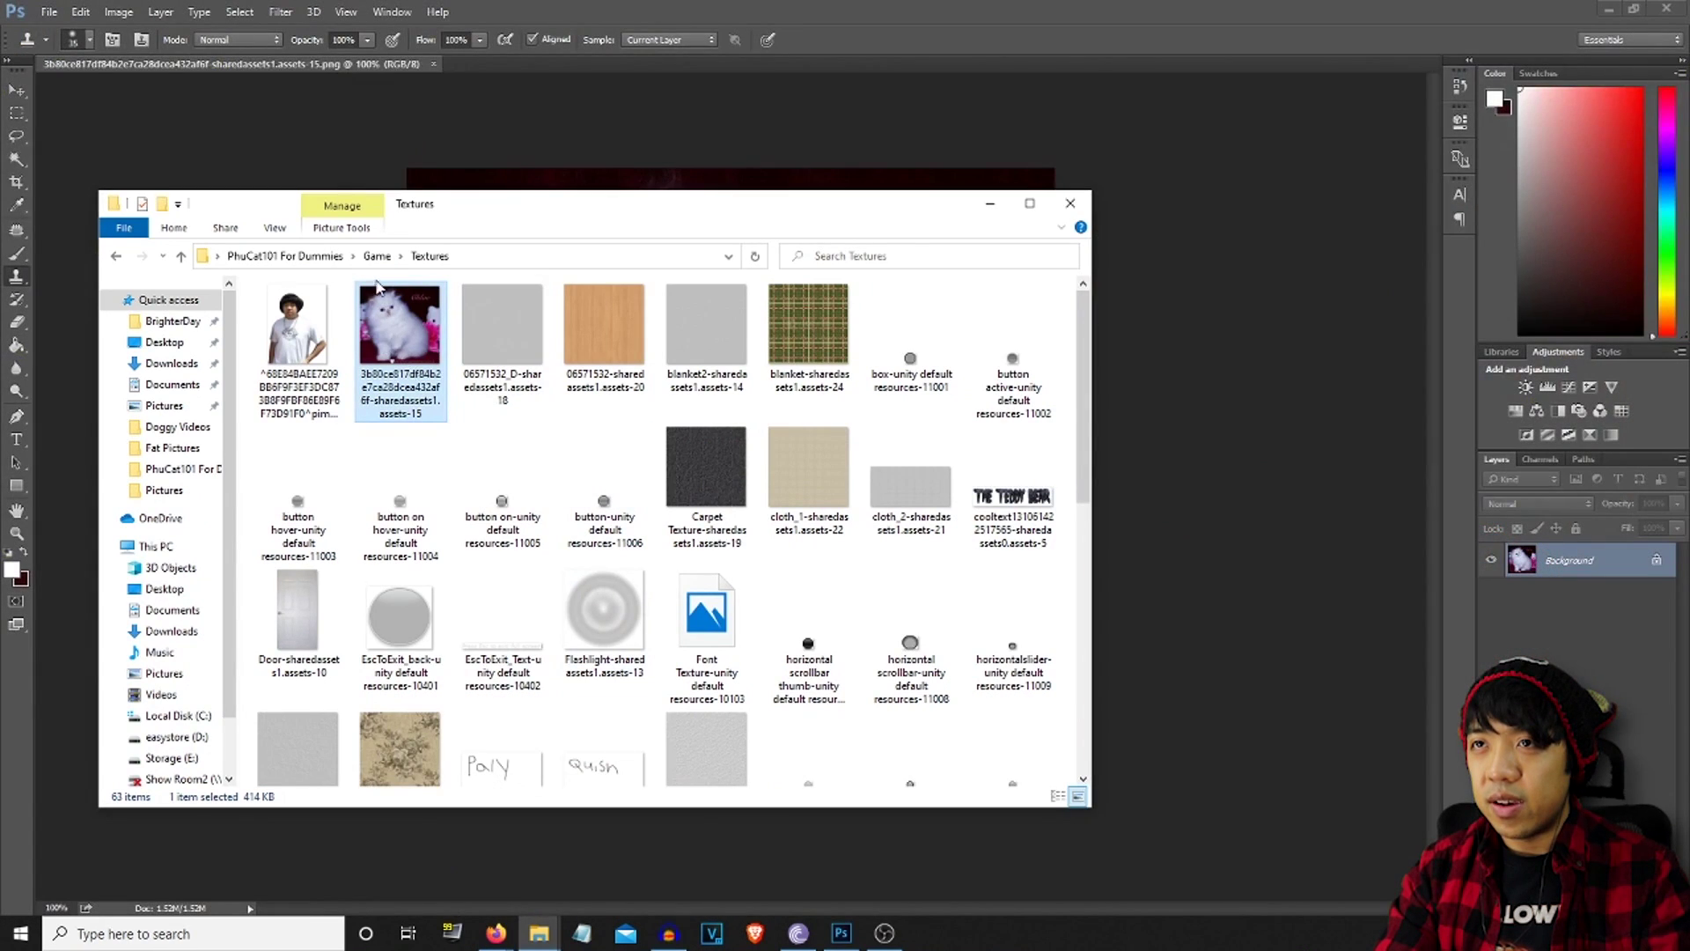
left_click(377, 256)
left_click(322, 260)
double_click(322, 348)
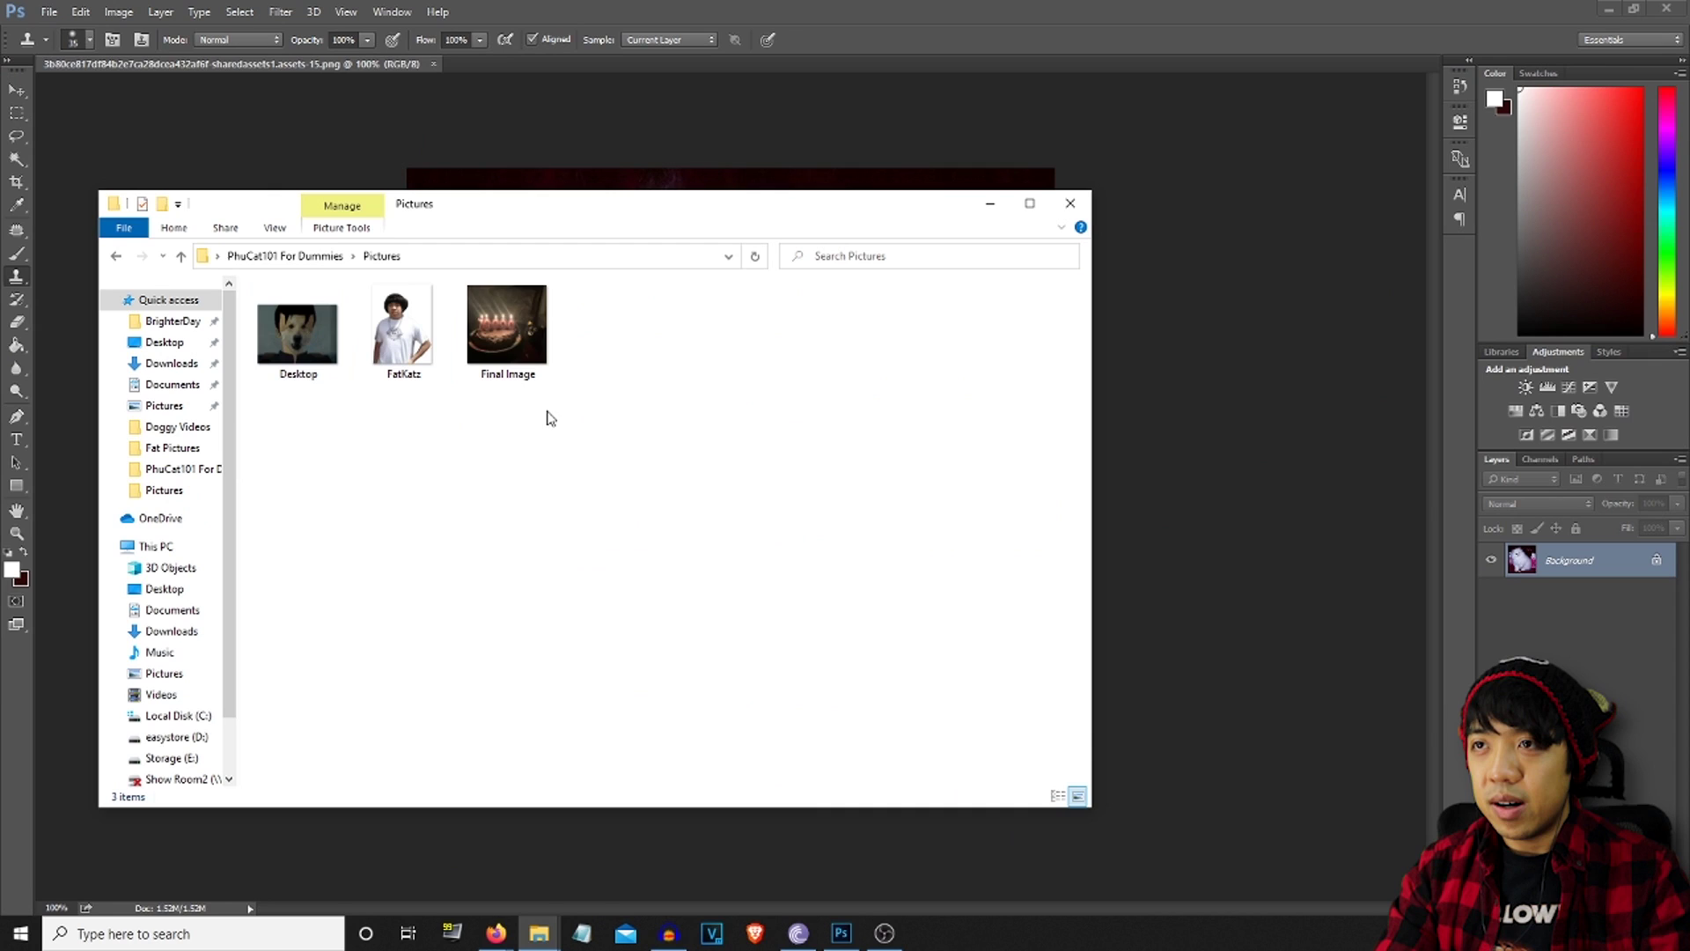
left_click(508, 352)
left_click_drag(1131, 445, 1253, 446)
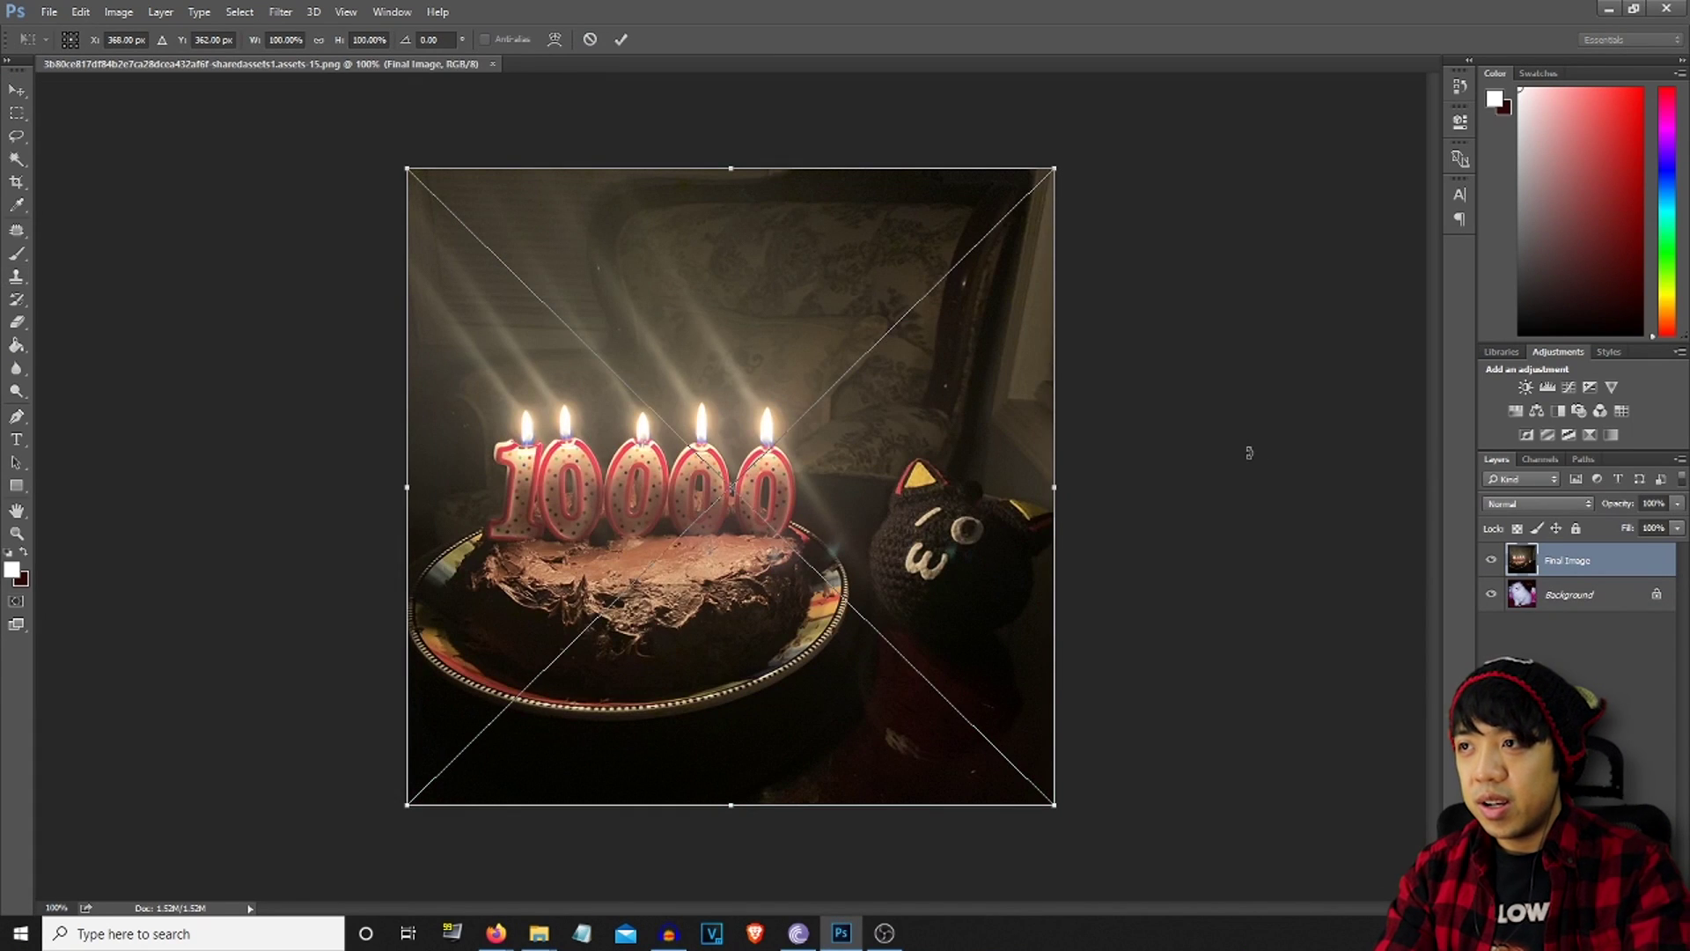
key("Return")
Save the edited image as a PNG over the original cat texture in the Textures folder, and close the document
left_click(50, 11)
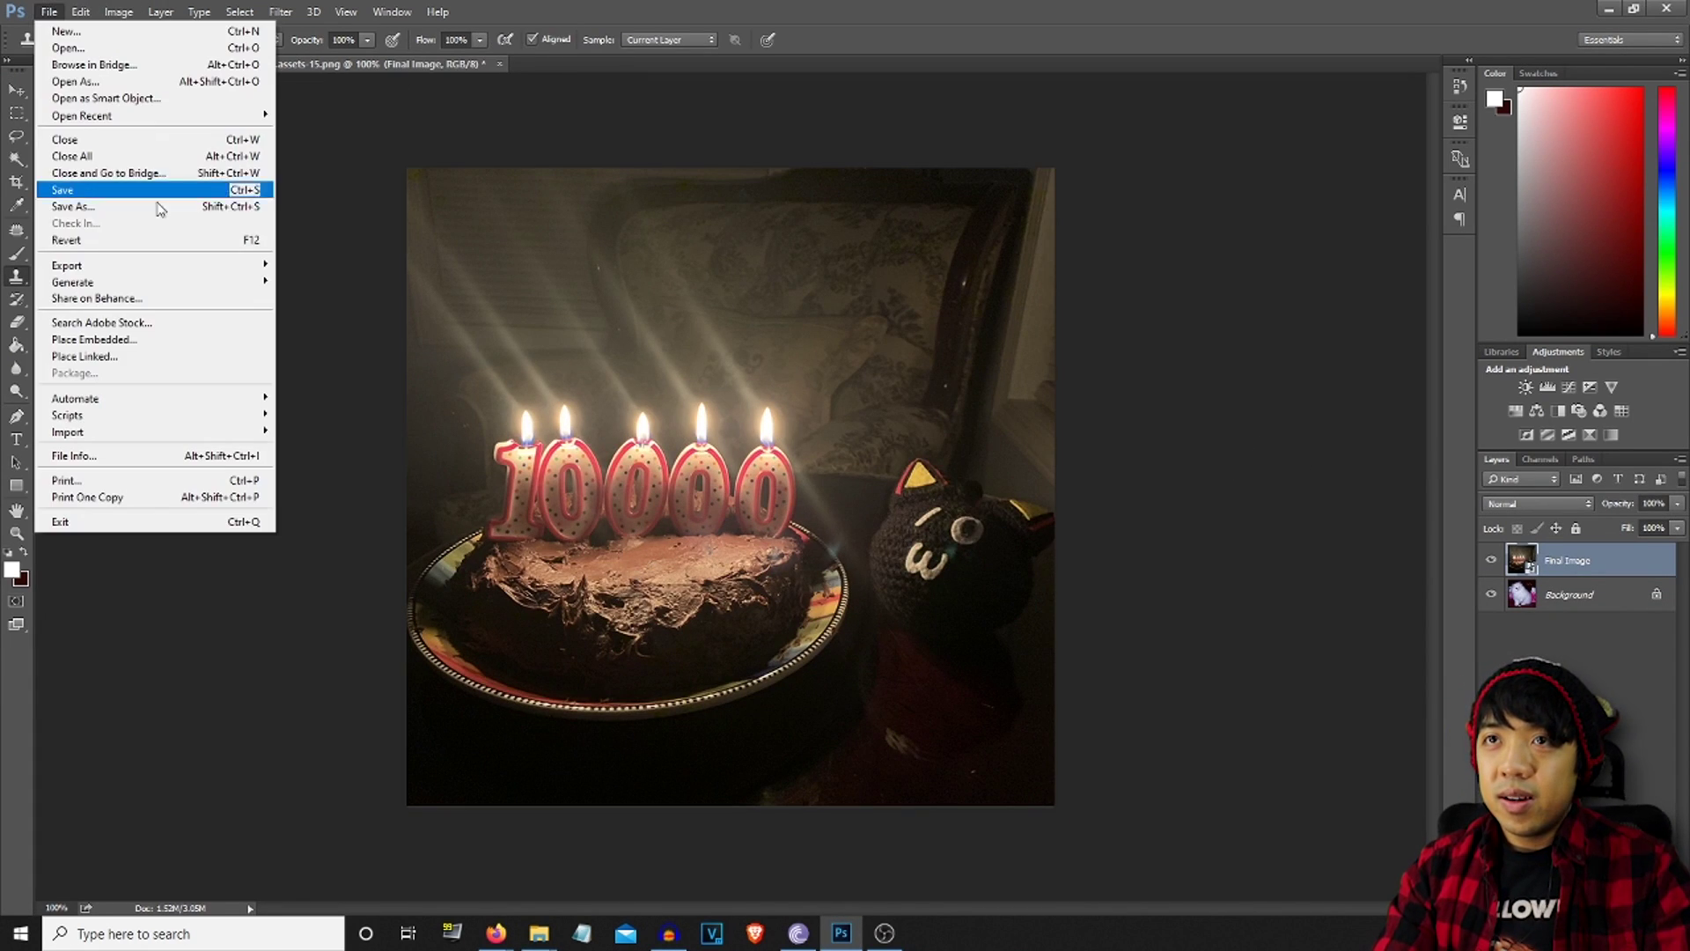
left_click(159, 203)
left_click(356, 408)
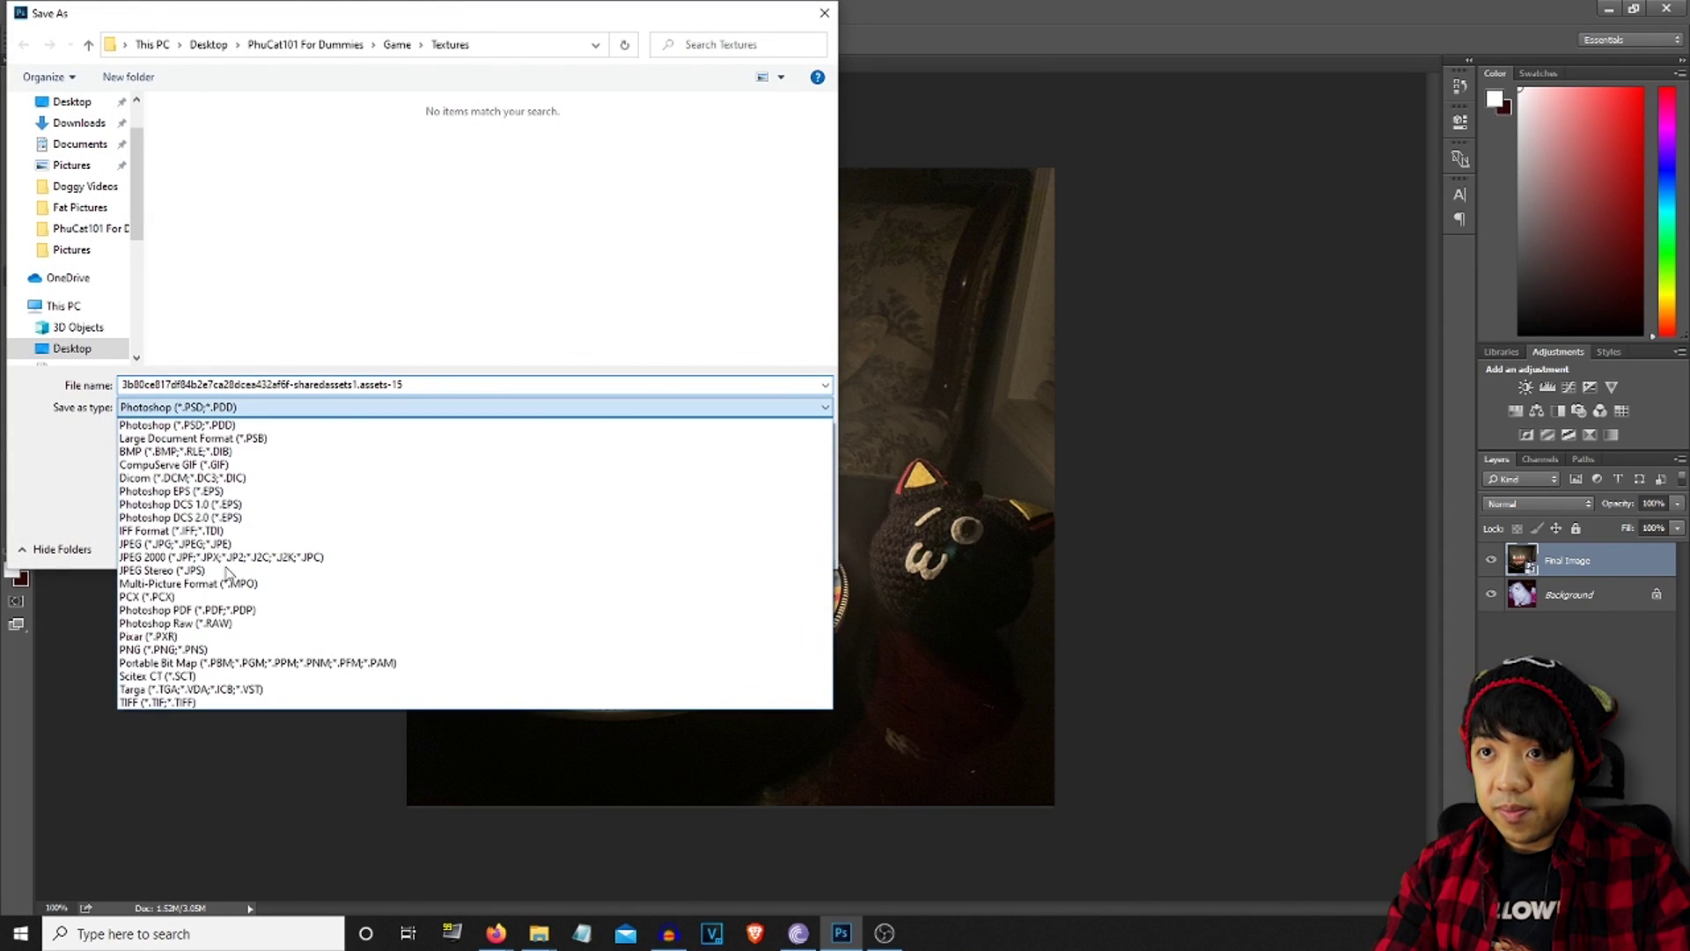
left_click(300, 653)
double_click(315, 176)
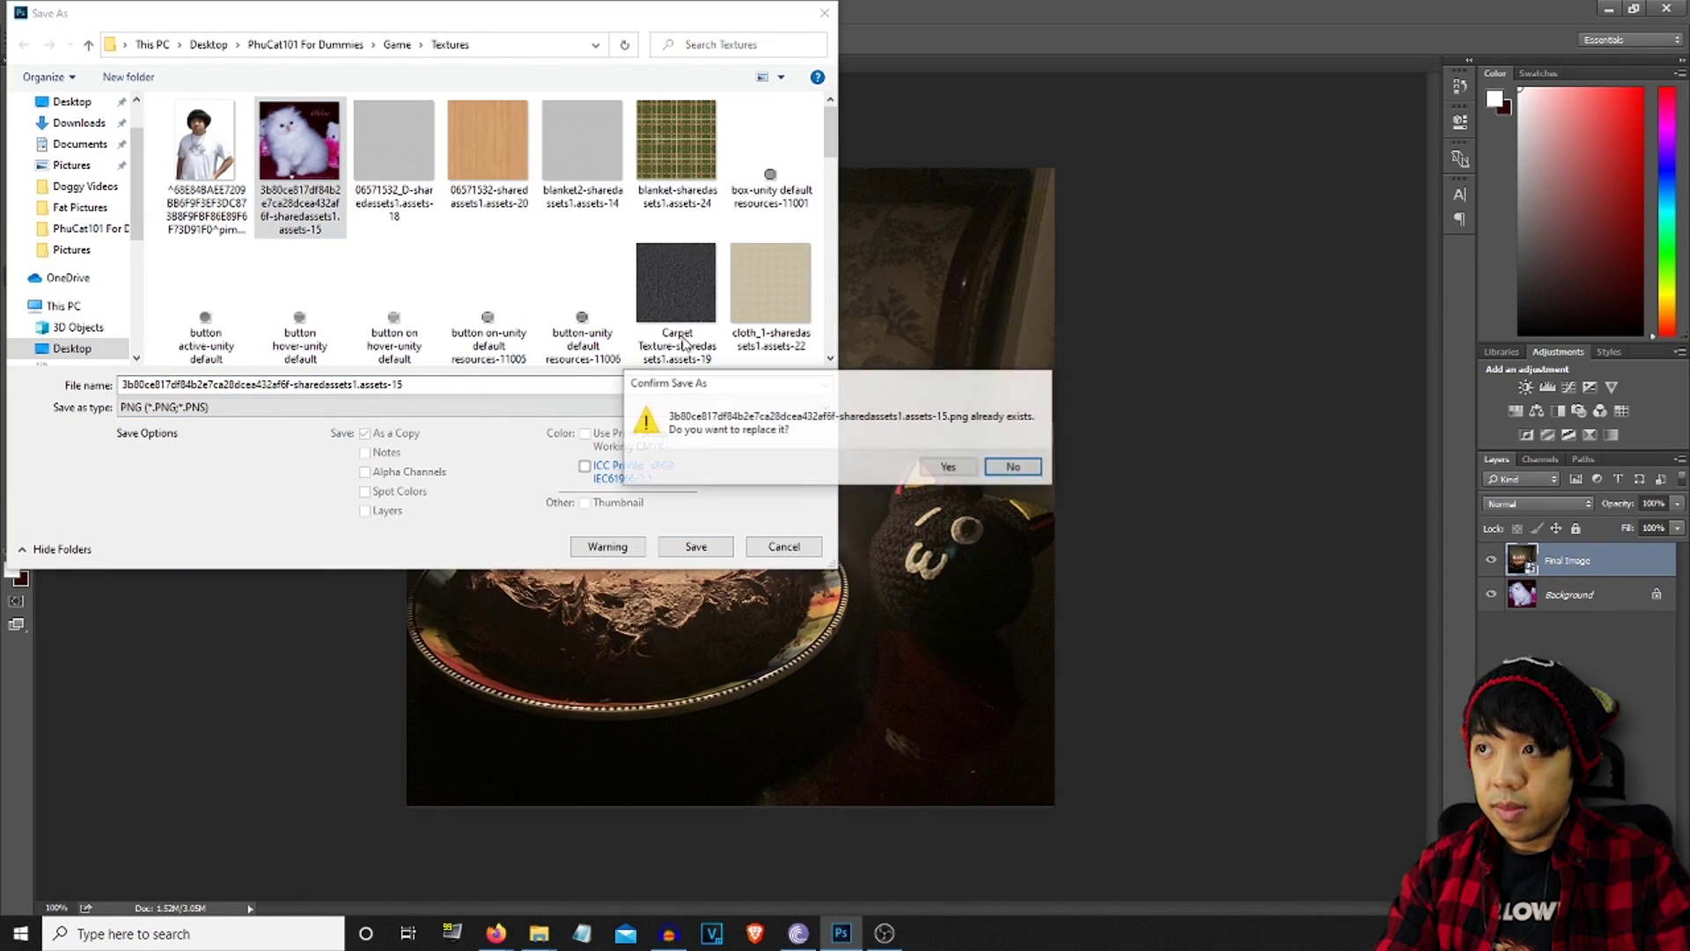
left_click(924, 468)
left_click(911, 292)
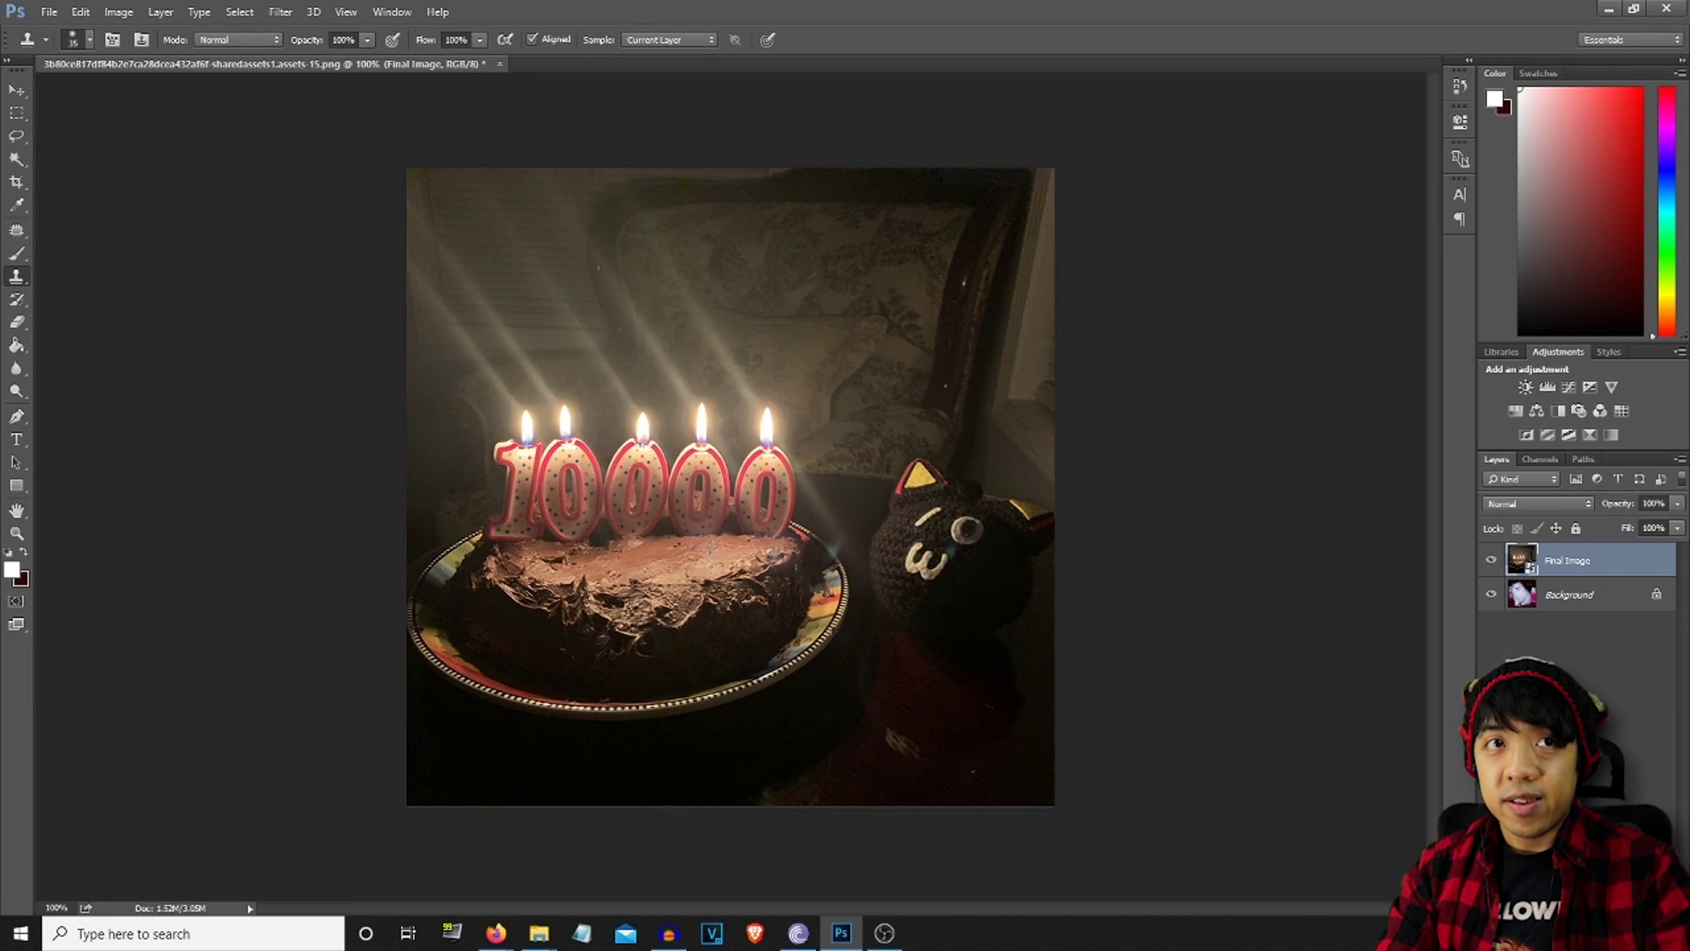
left_click(499, 64)
Open the XP Desktop texture (sharedassets1.assets-23) from the Game > Textures folder in Photoshop
mouse_move(538, 933)
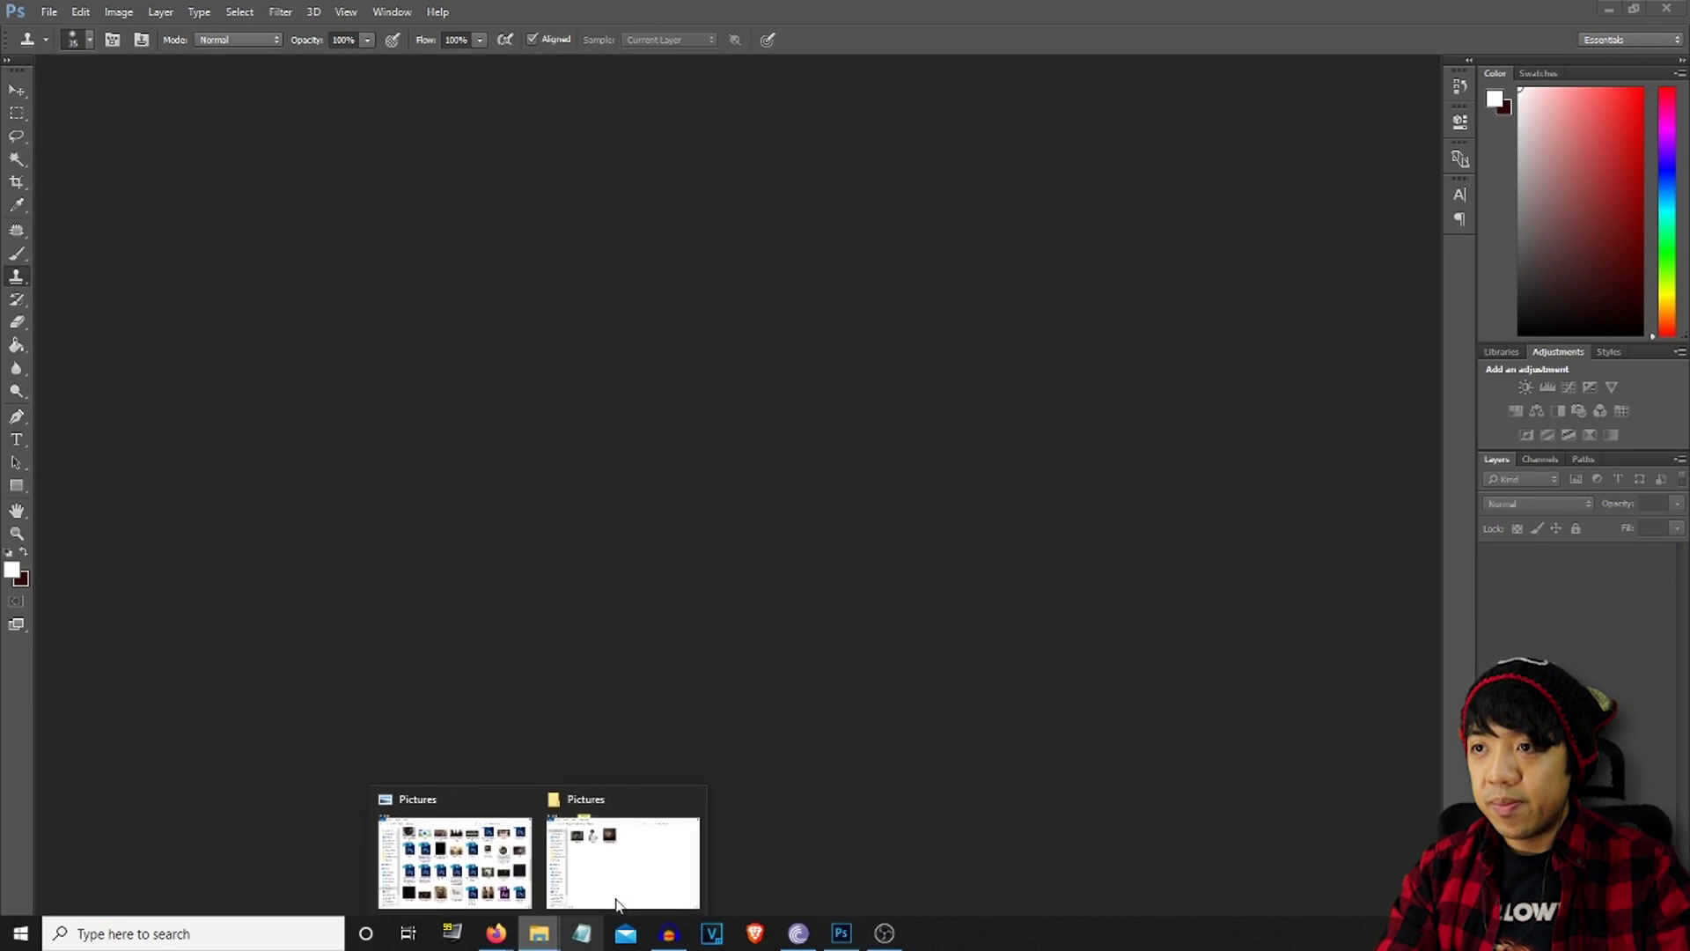
left_click(635, 886)
left_click(309, 255)
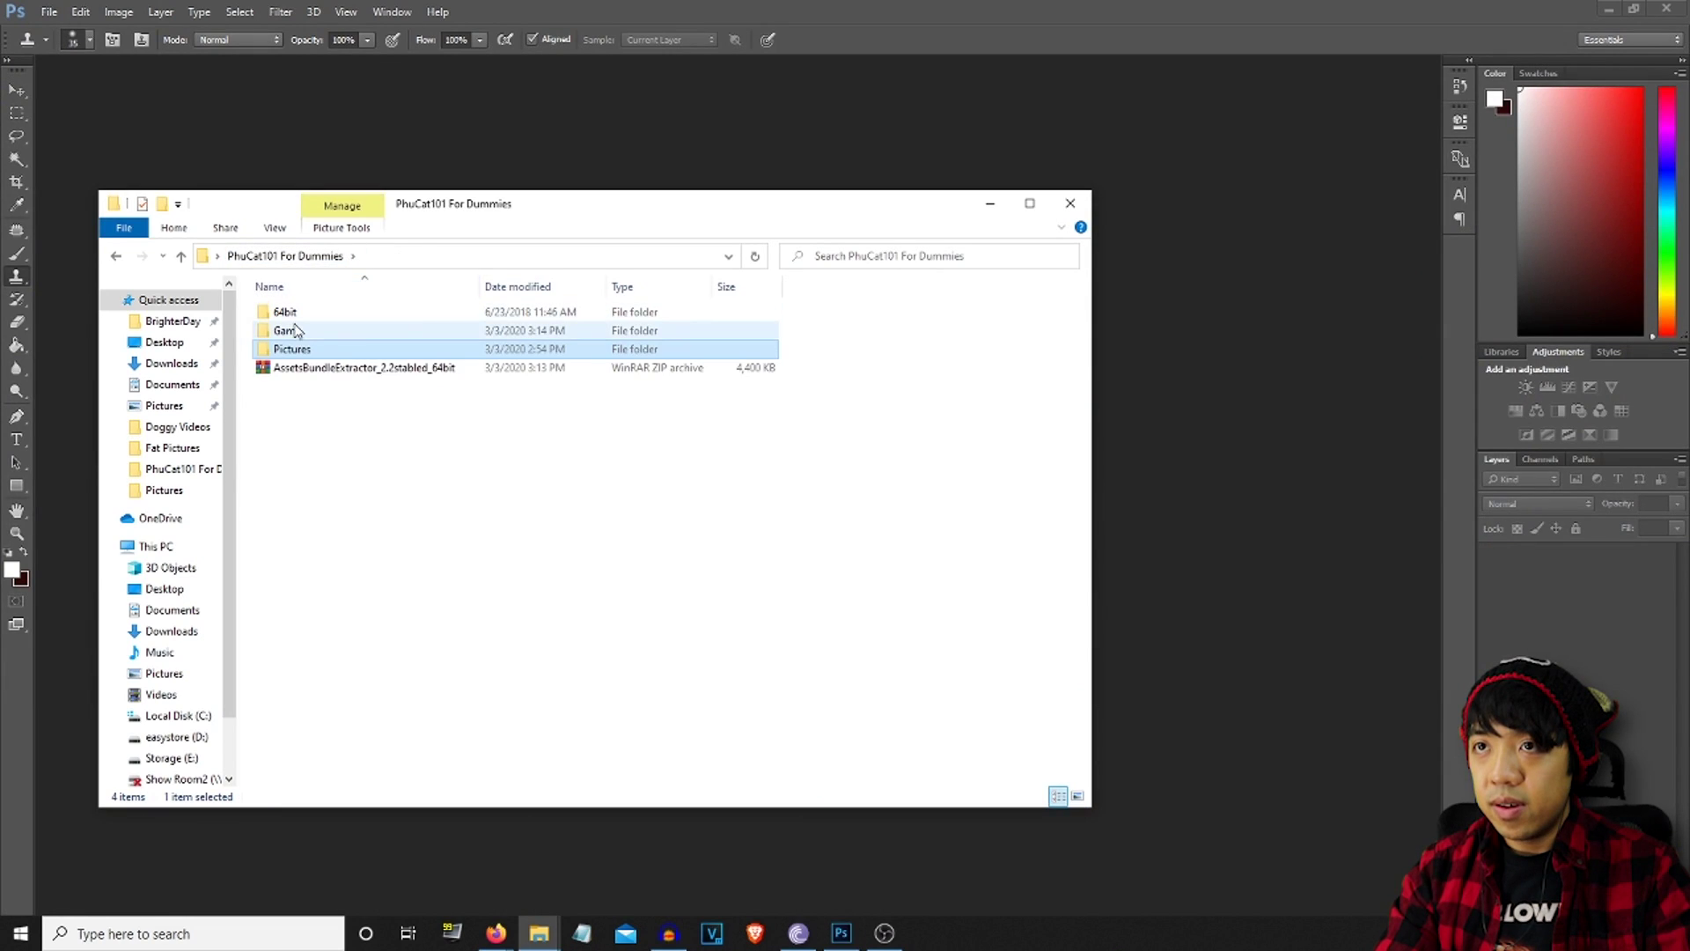
double_click(298, 331)
double_click(293, 312)
scroll(547, 651, "down", 10)
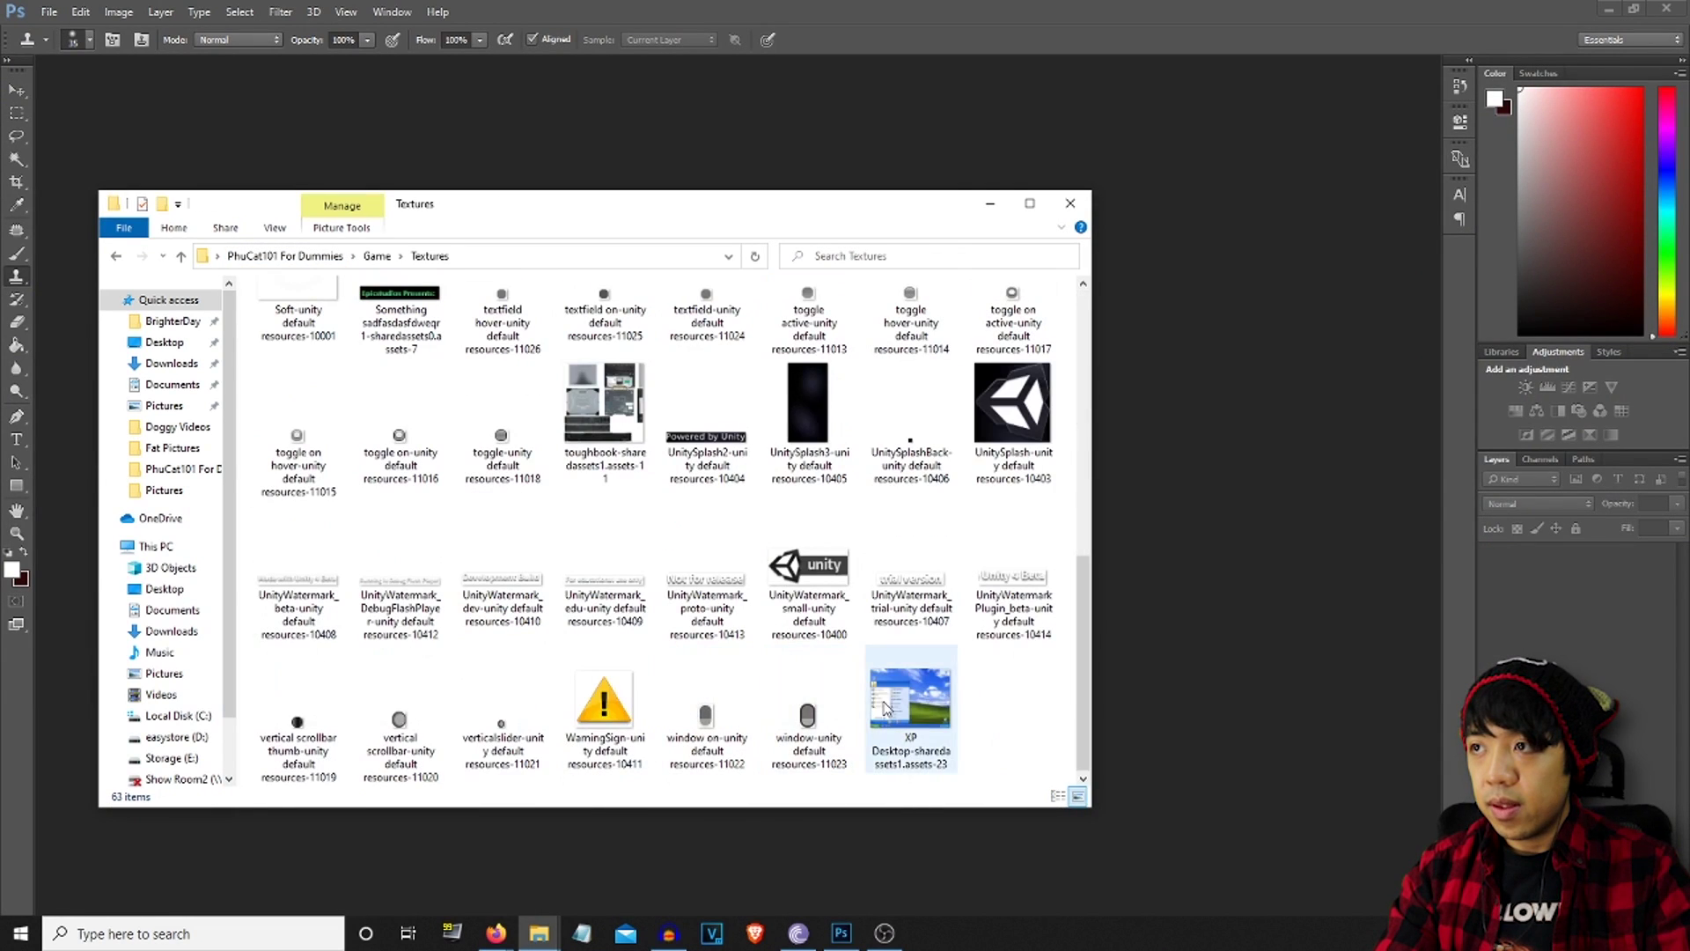
left_click(1260, 543)
Place the Desktop picture from the PhuCat101 For Dummies > Pictures folder over the XP Desktop texture at its default size
mouse_move(539, 933)
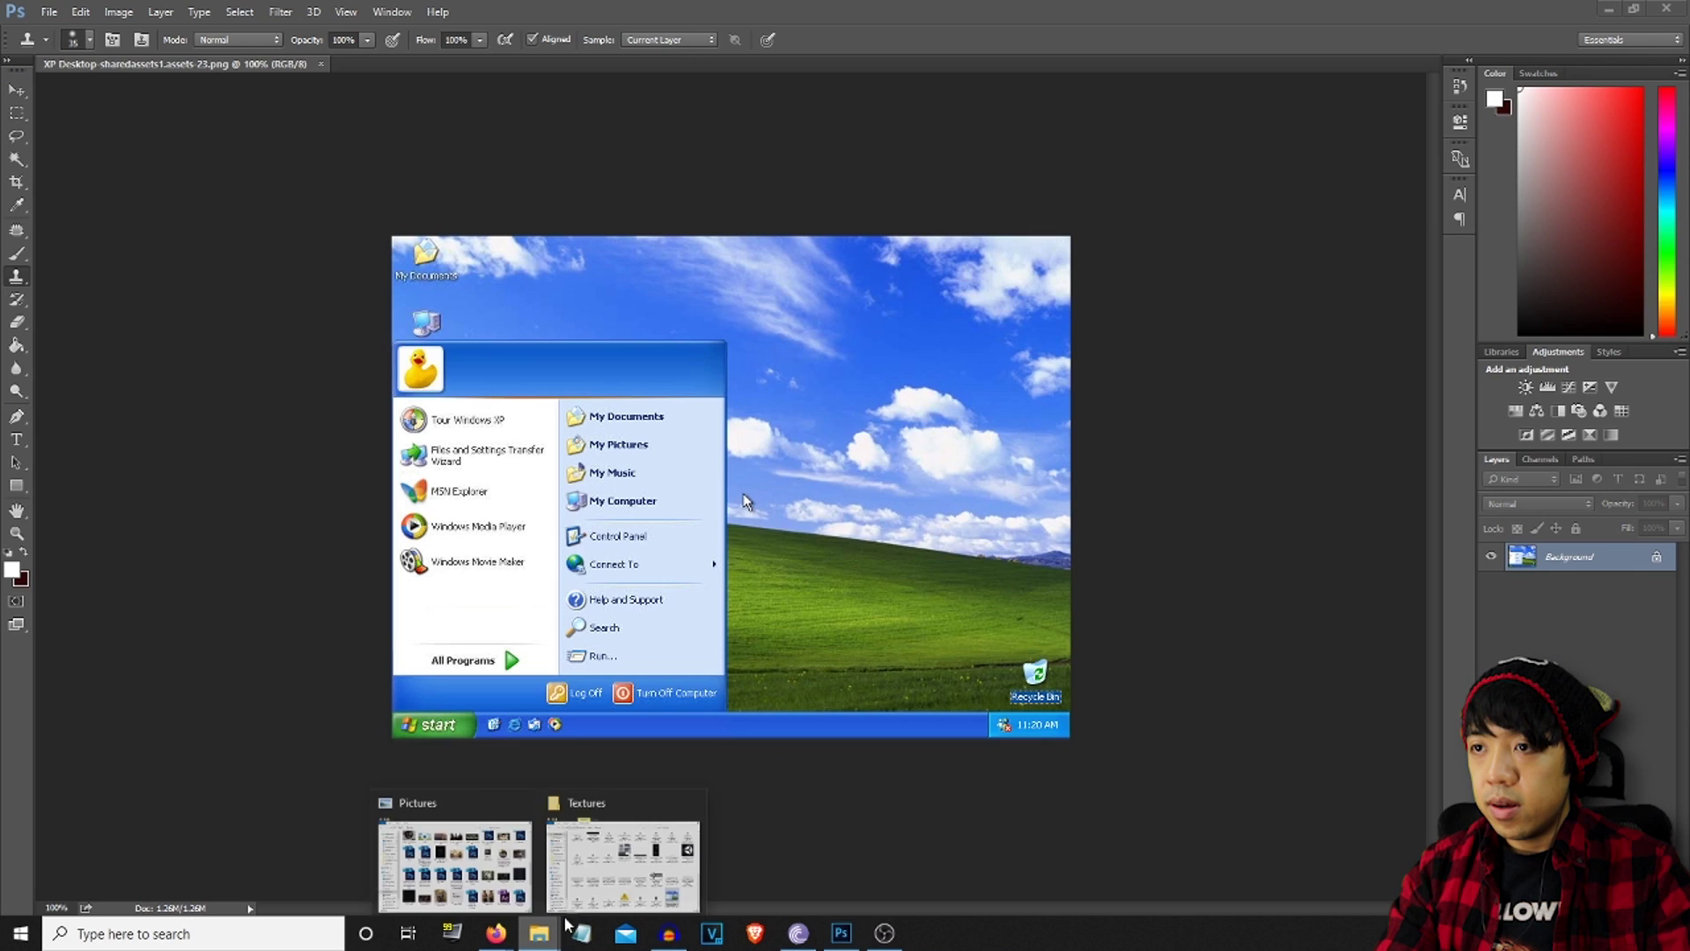
left_click(647, 867)
left_click(379, 256)
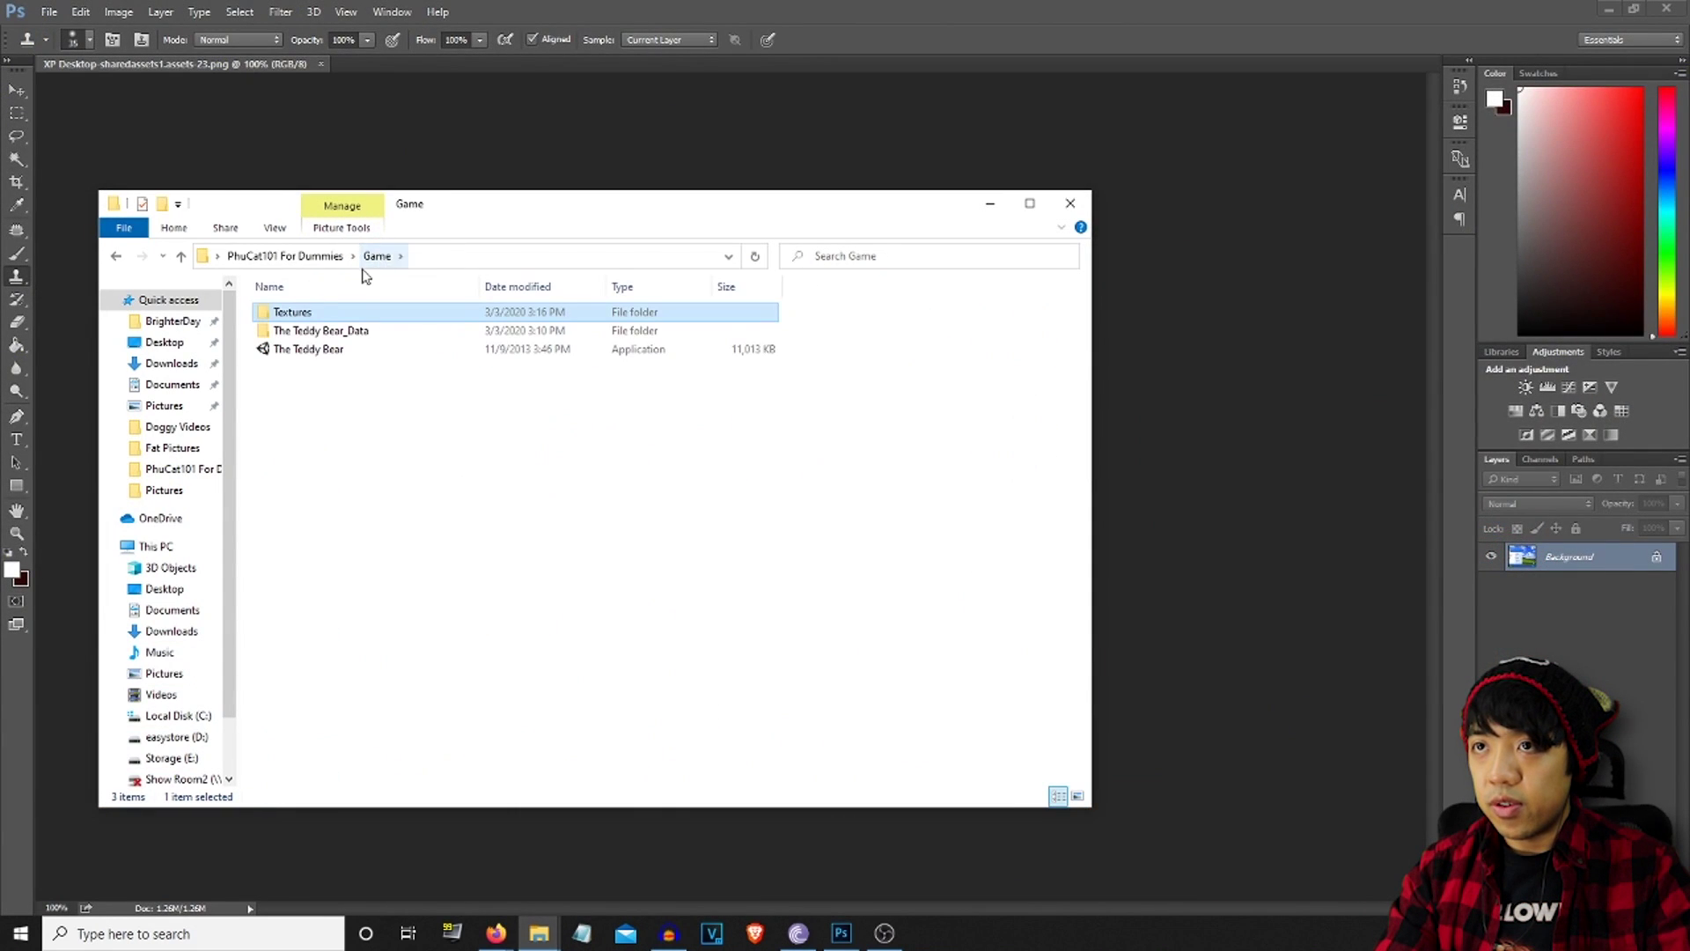
left_click(291, 256)
double_click(290, 345)
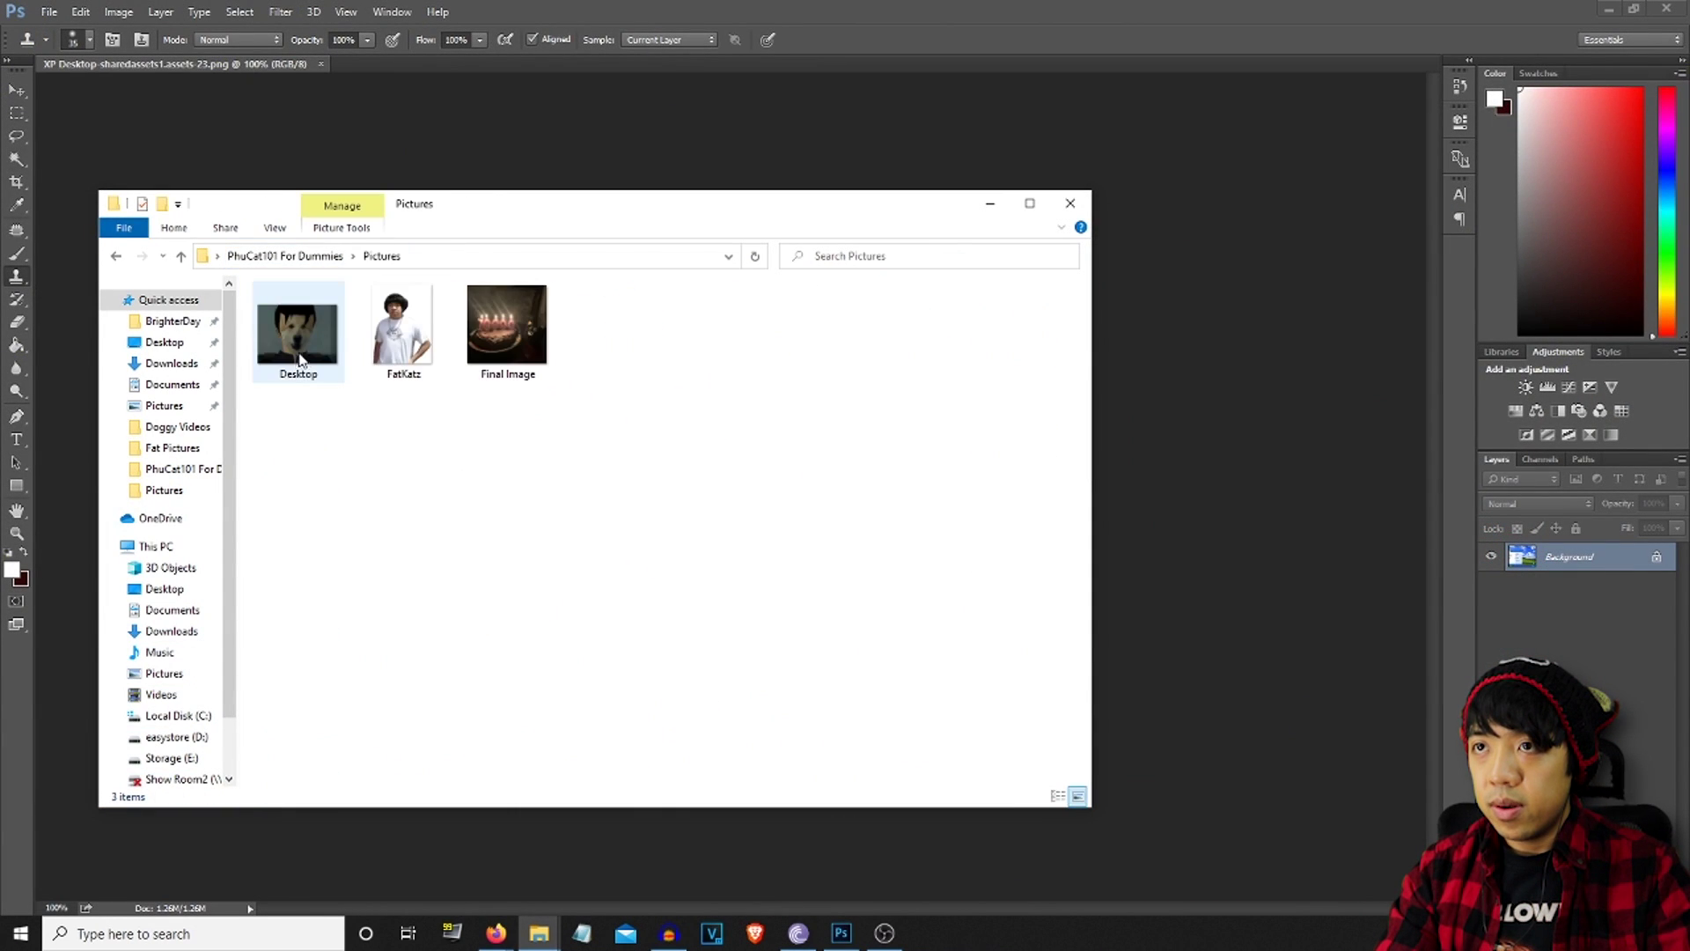
left_click_drag(297, 333, 1230, 395)
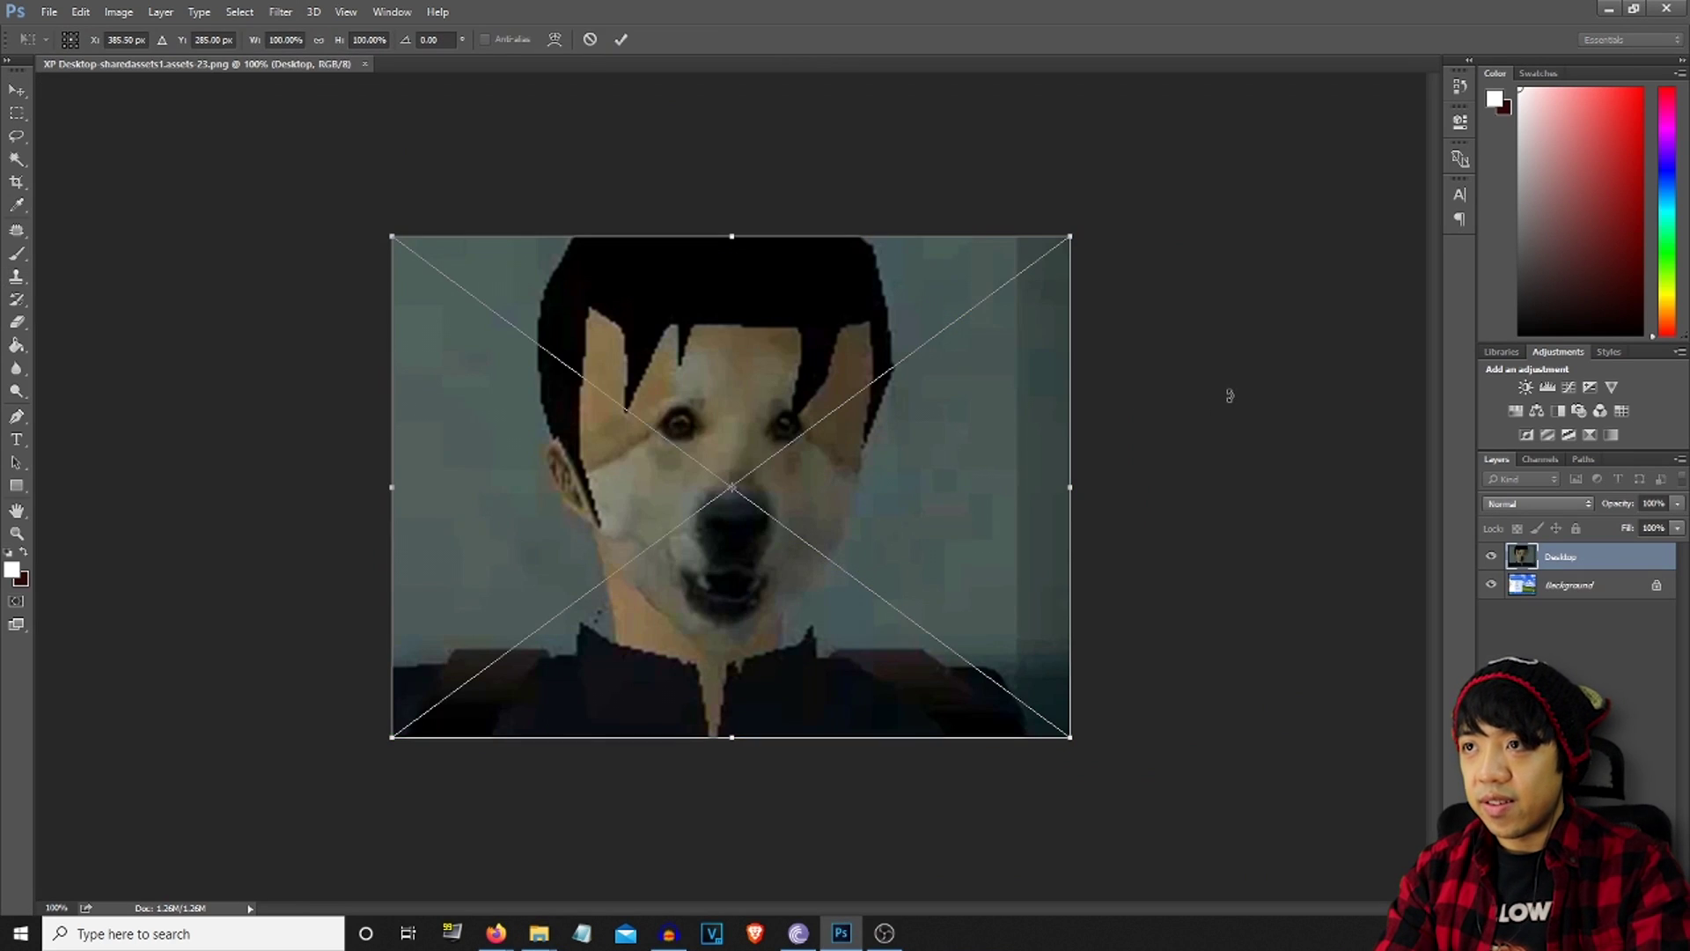
key("Return")
Save the edited image as a PNG over the original XP Desktop texture in the Textures folder
left_click(49, 11)
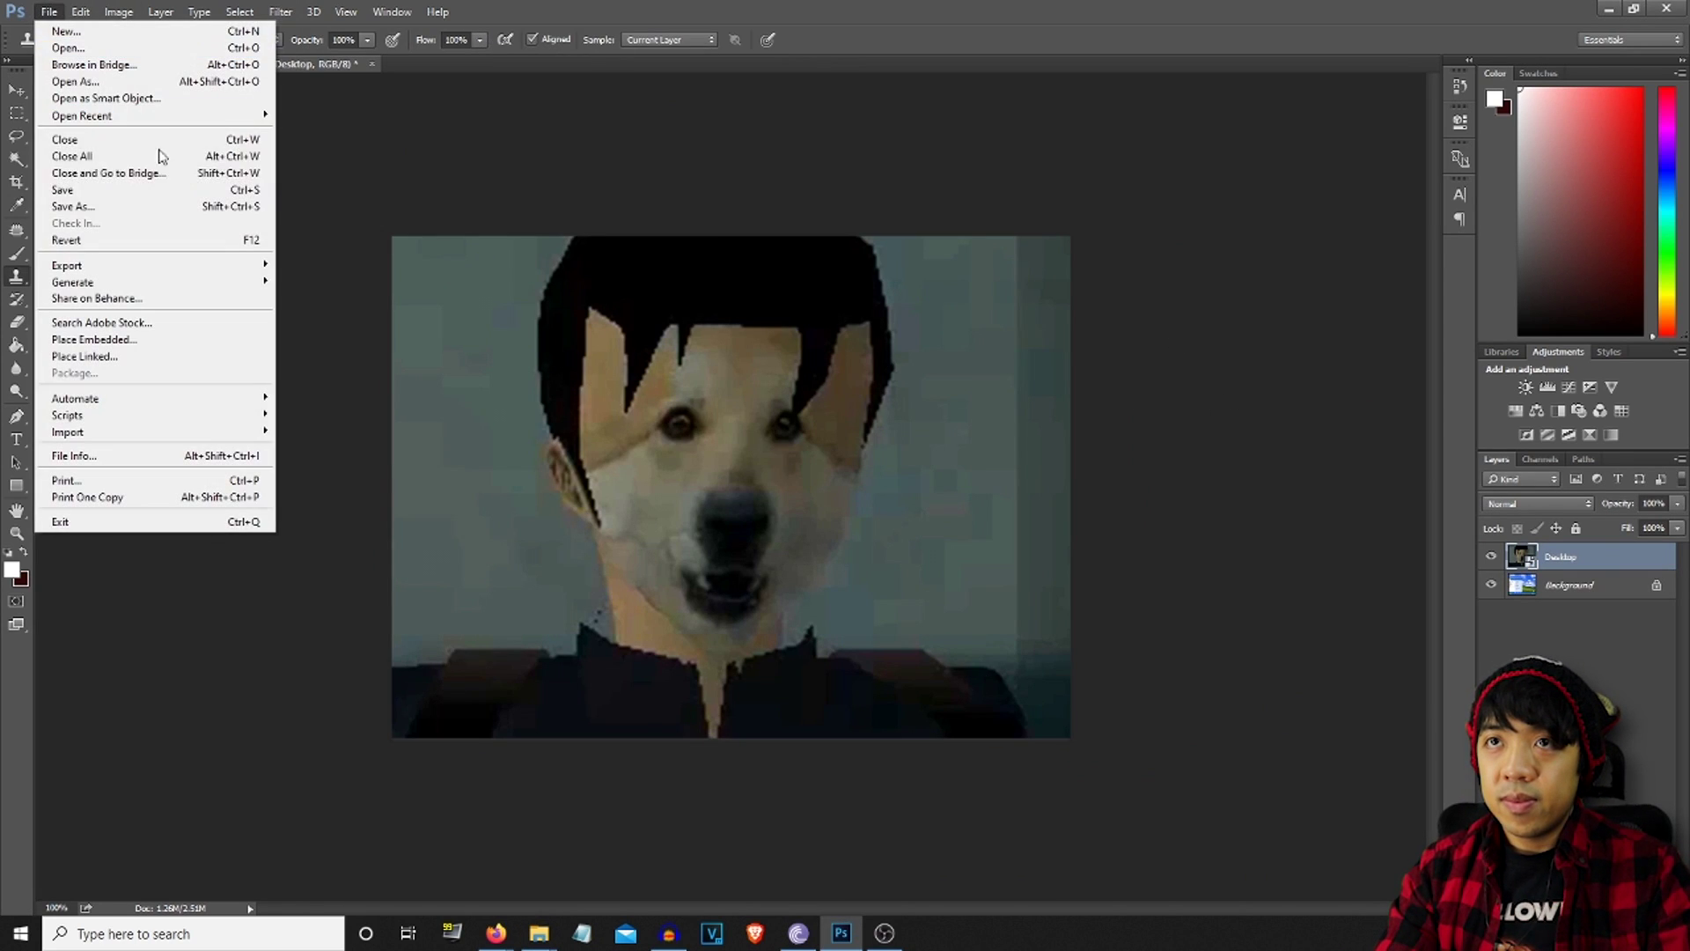
left_click(159, 206)
left_click(396, 407)
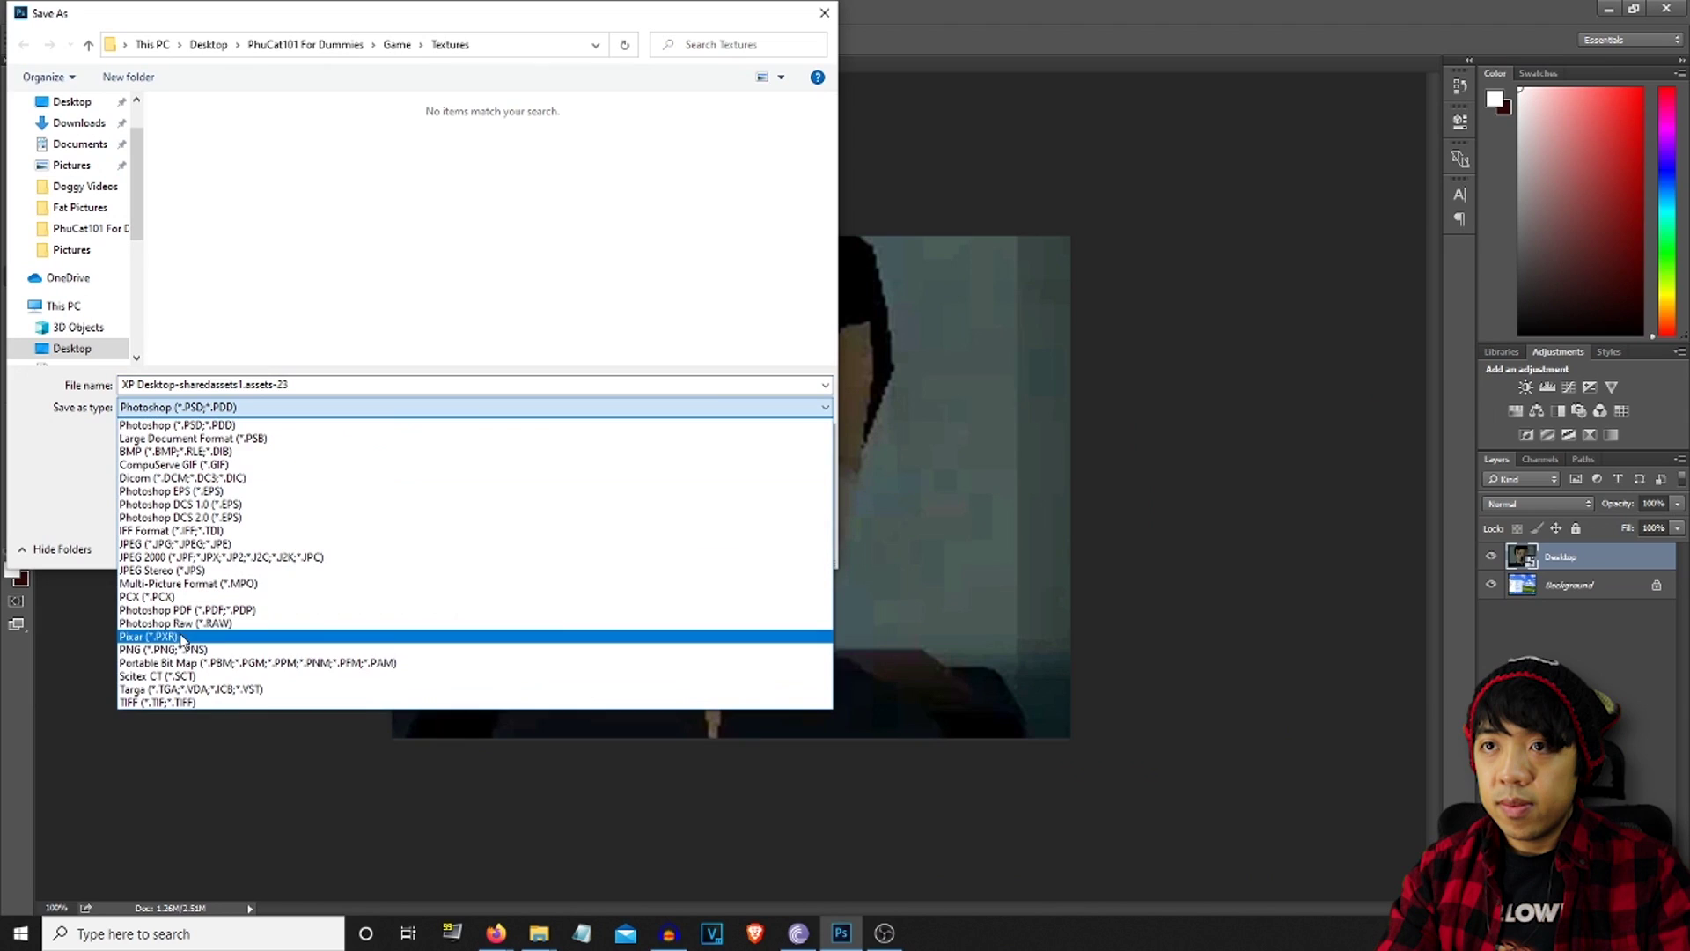
left_click(181, 650)
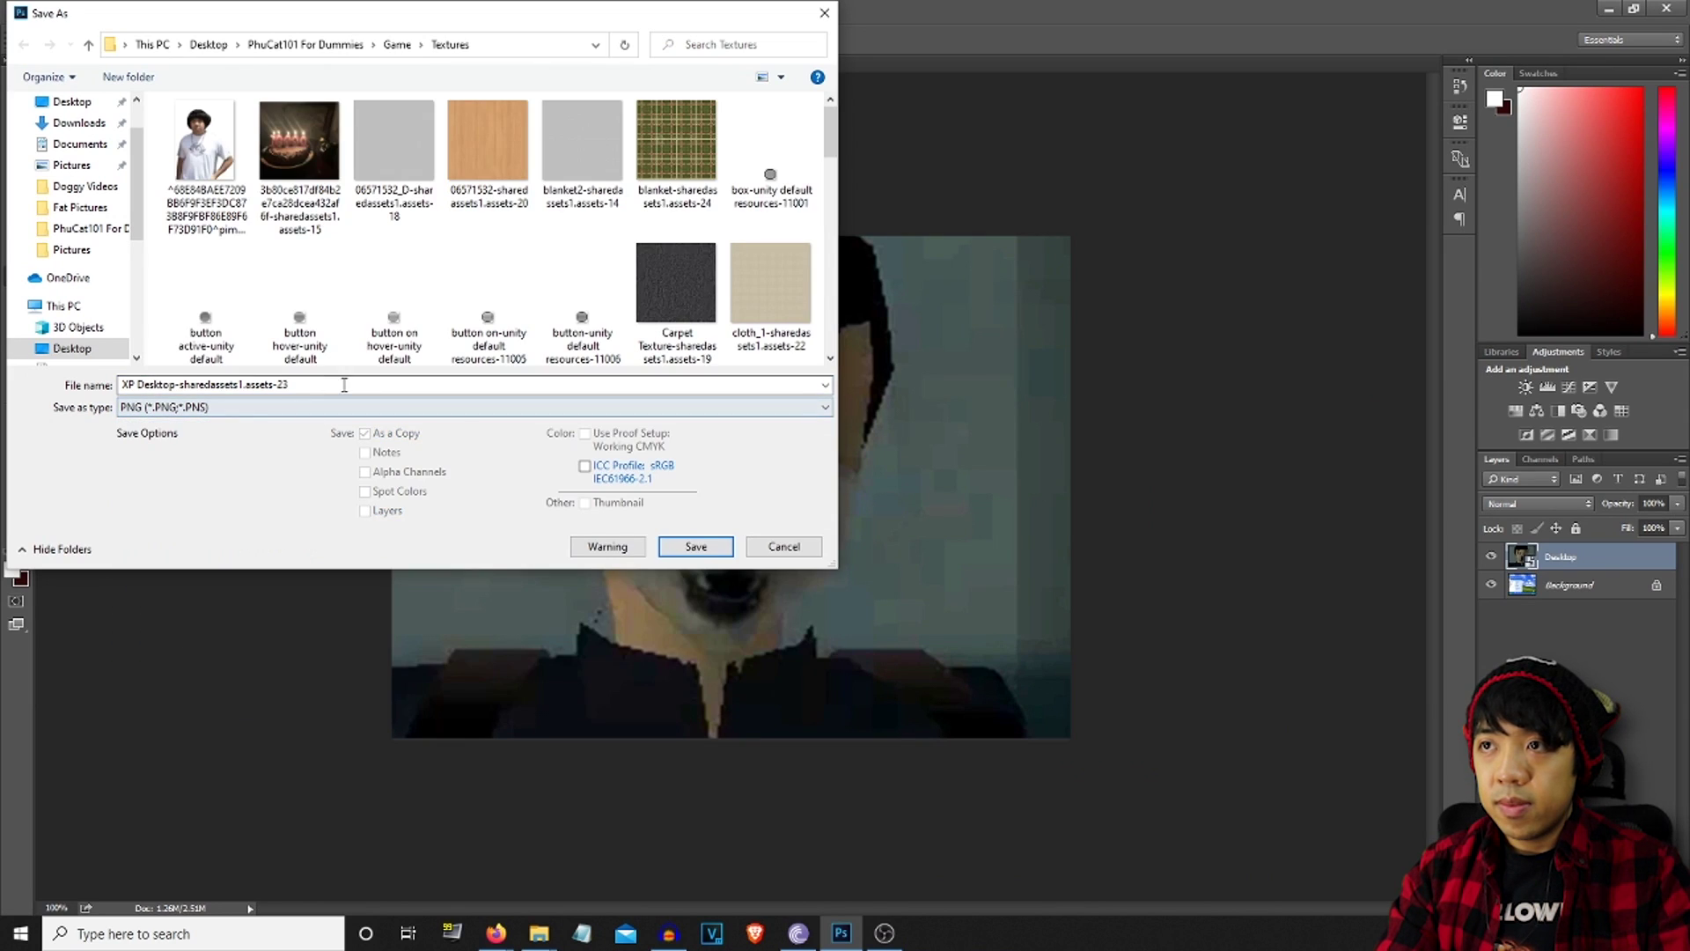
left_click(722, 555)
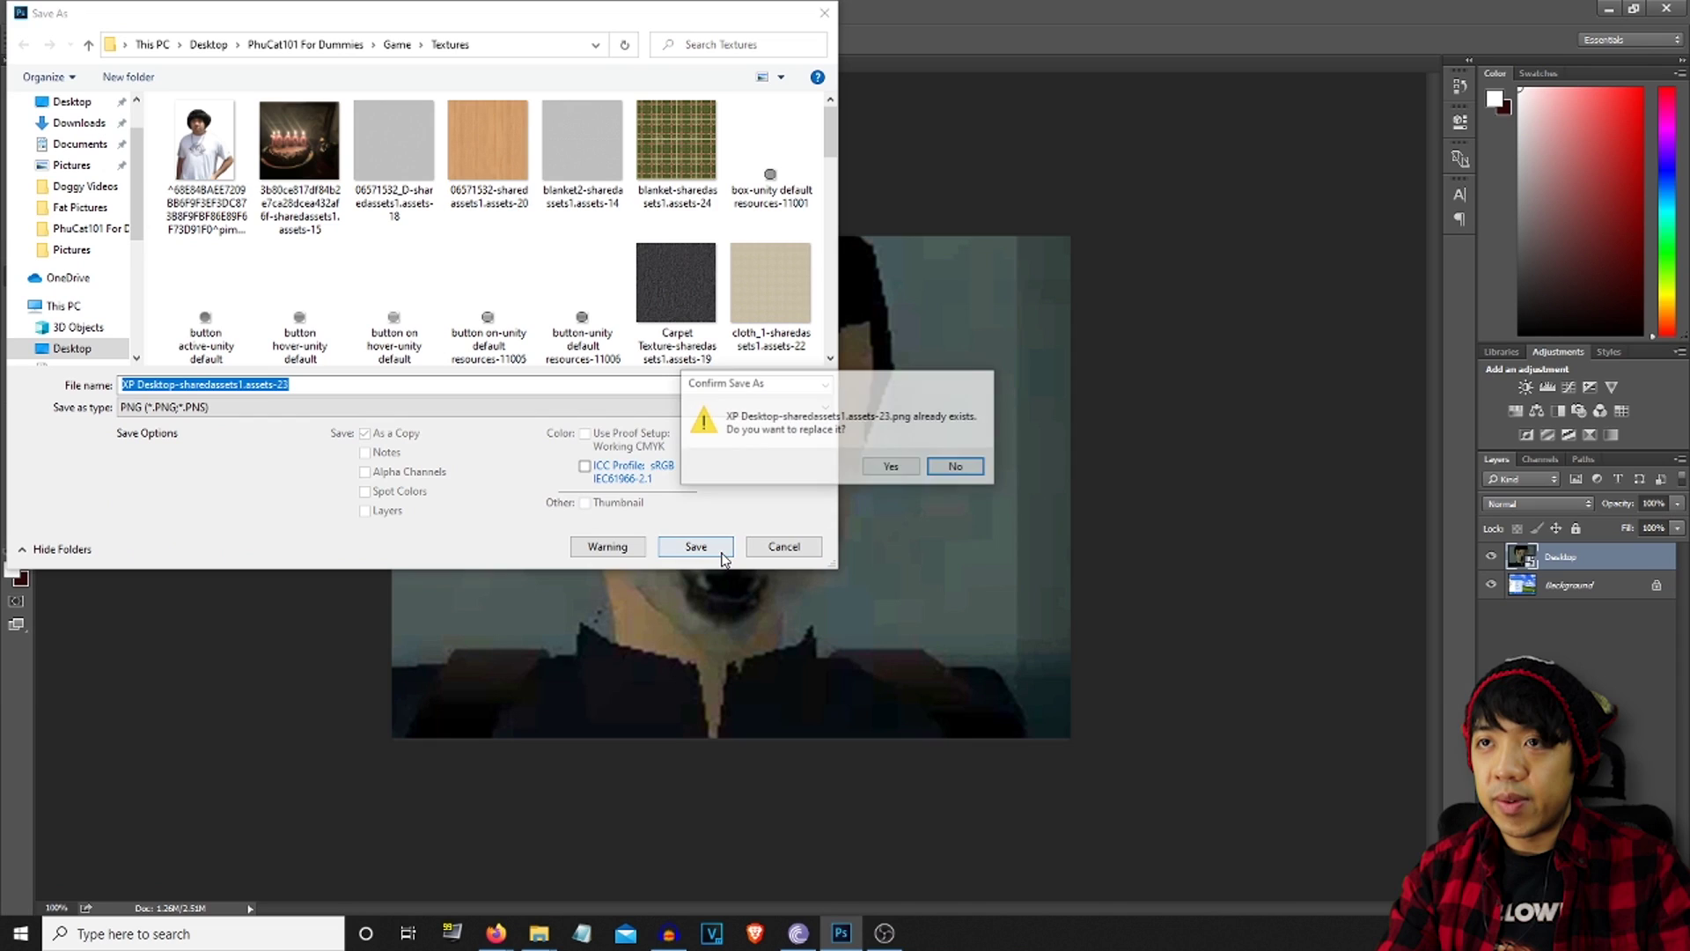
left_click(891, 468)
left_click(894, 291)
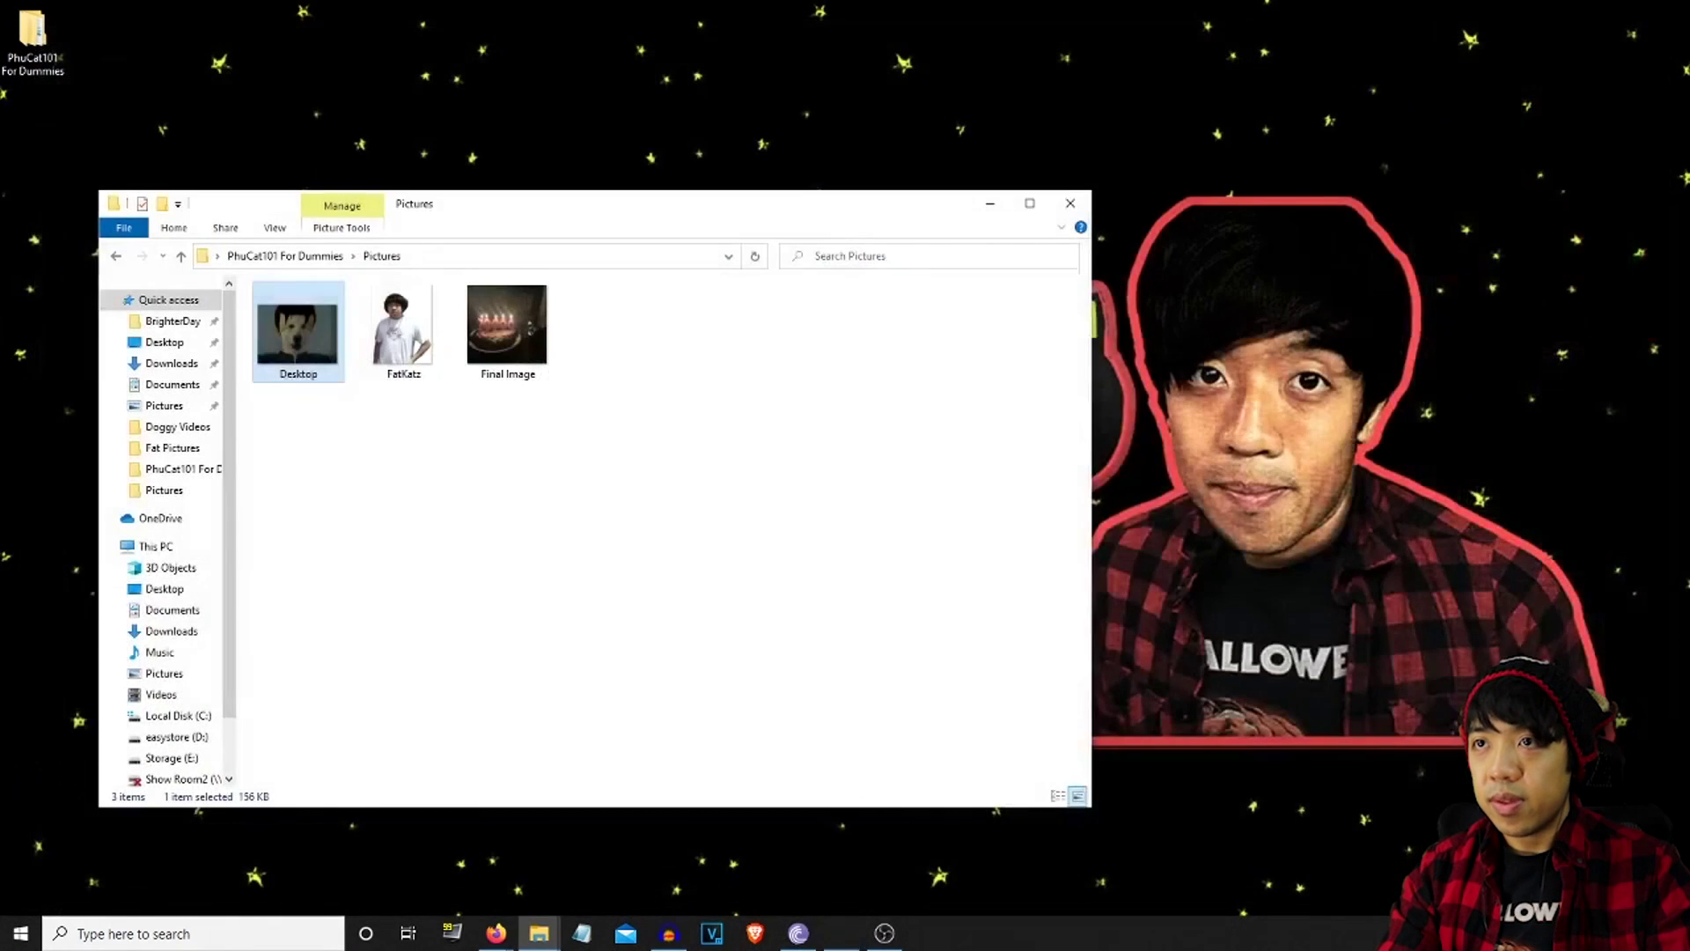
Launch AssetBundleExtractor from the PhuCat101 For Dummies > 64bit folder and move its window over the File Explorer window
left_click(284, 257)
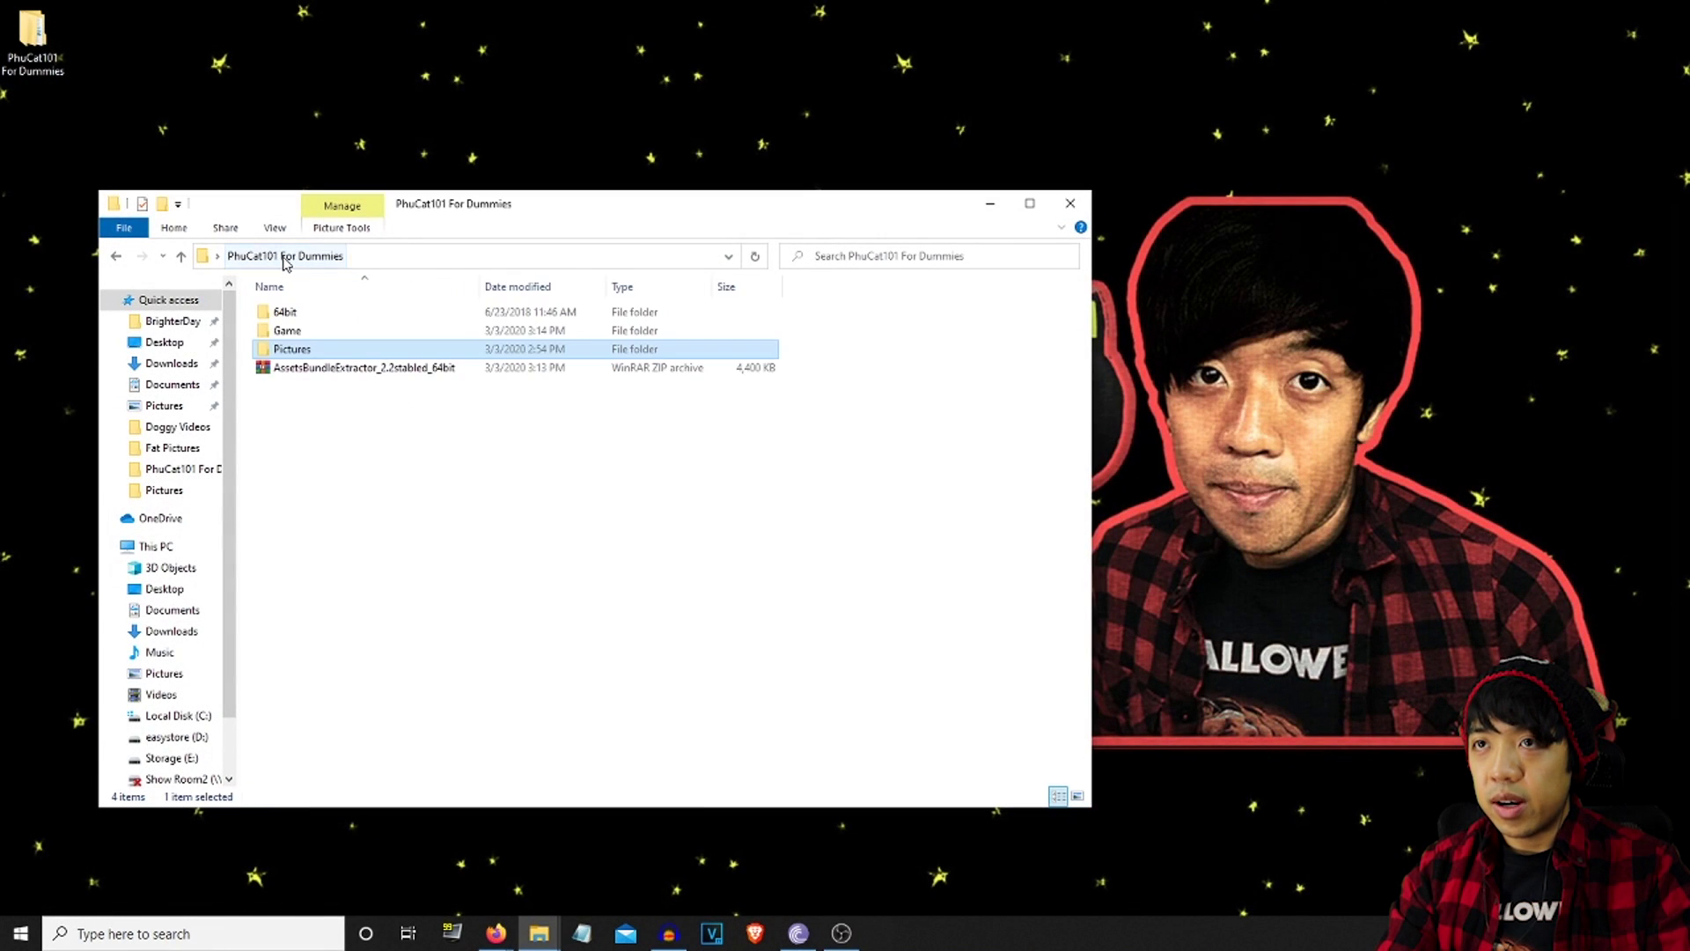
double_click(283, 312)
double_click(322, 349)
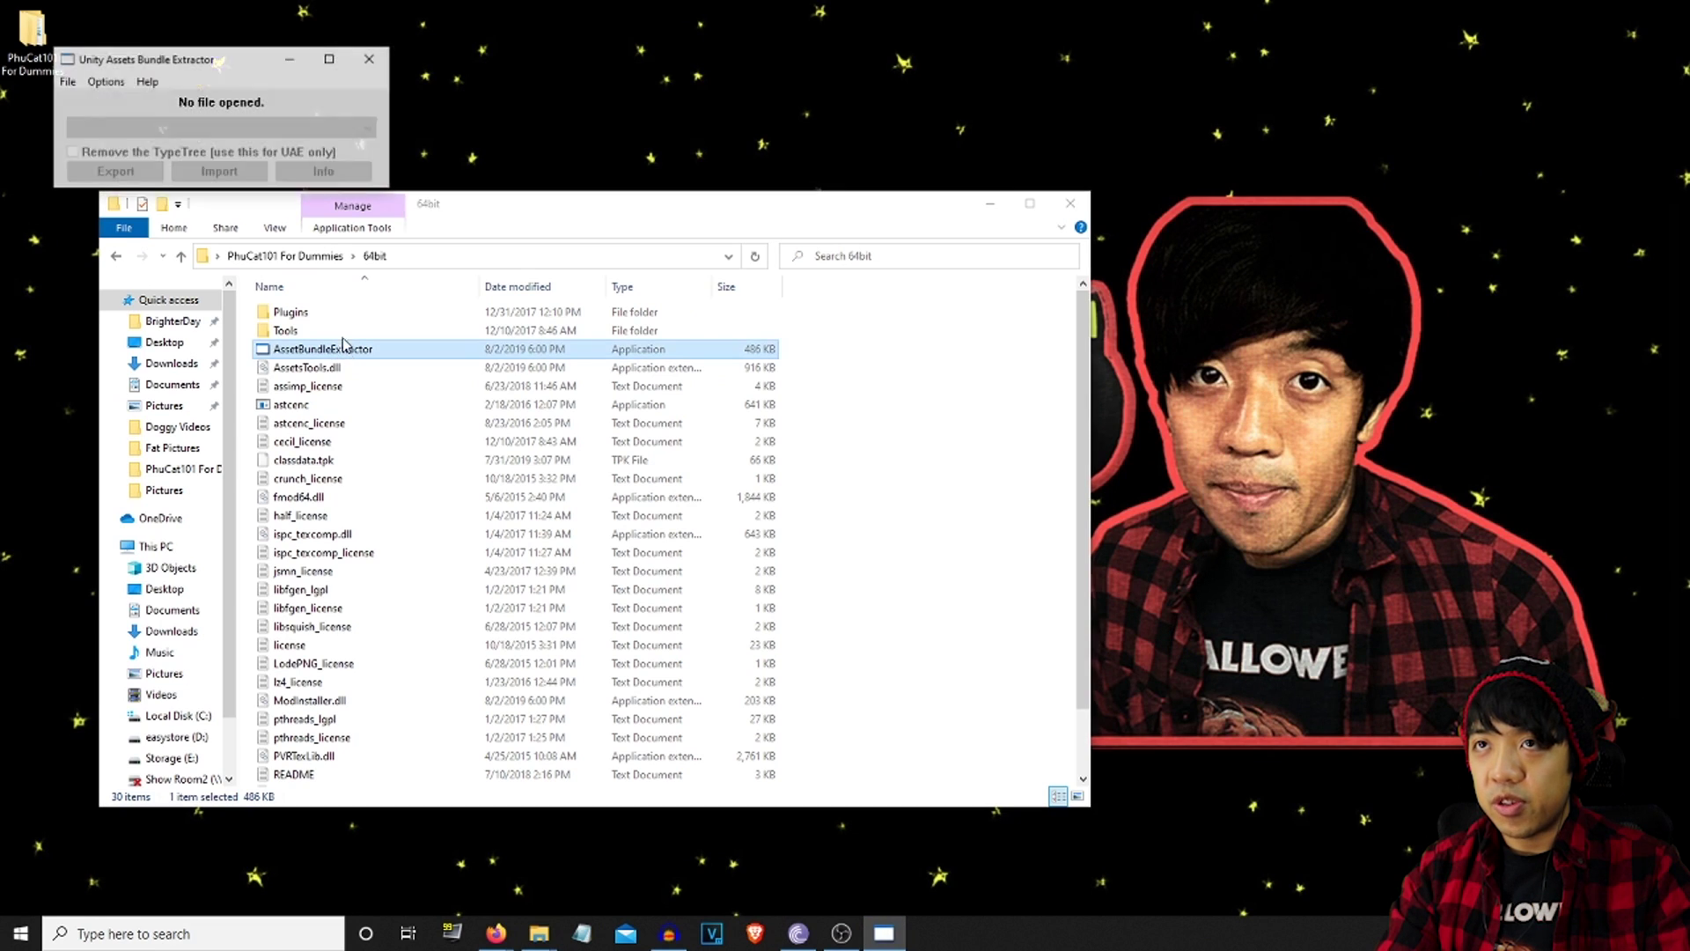
left_click_drag(122, 51, 691, 329)
Open sharedassets1.assets from the Game > The Teddy Bear_Data folder in Unity Assets Bundle Extractor
left_click(636, 352)
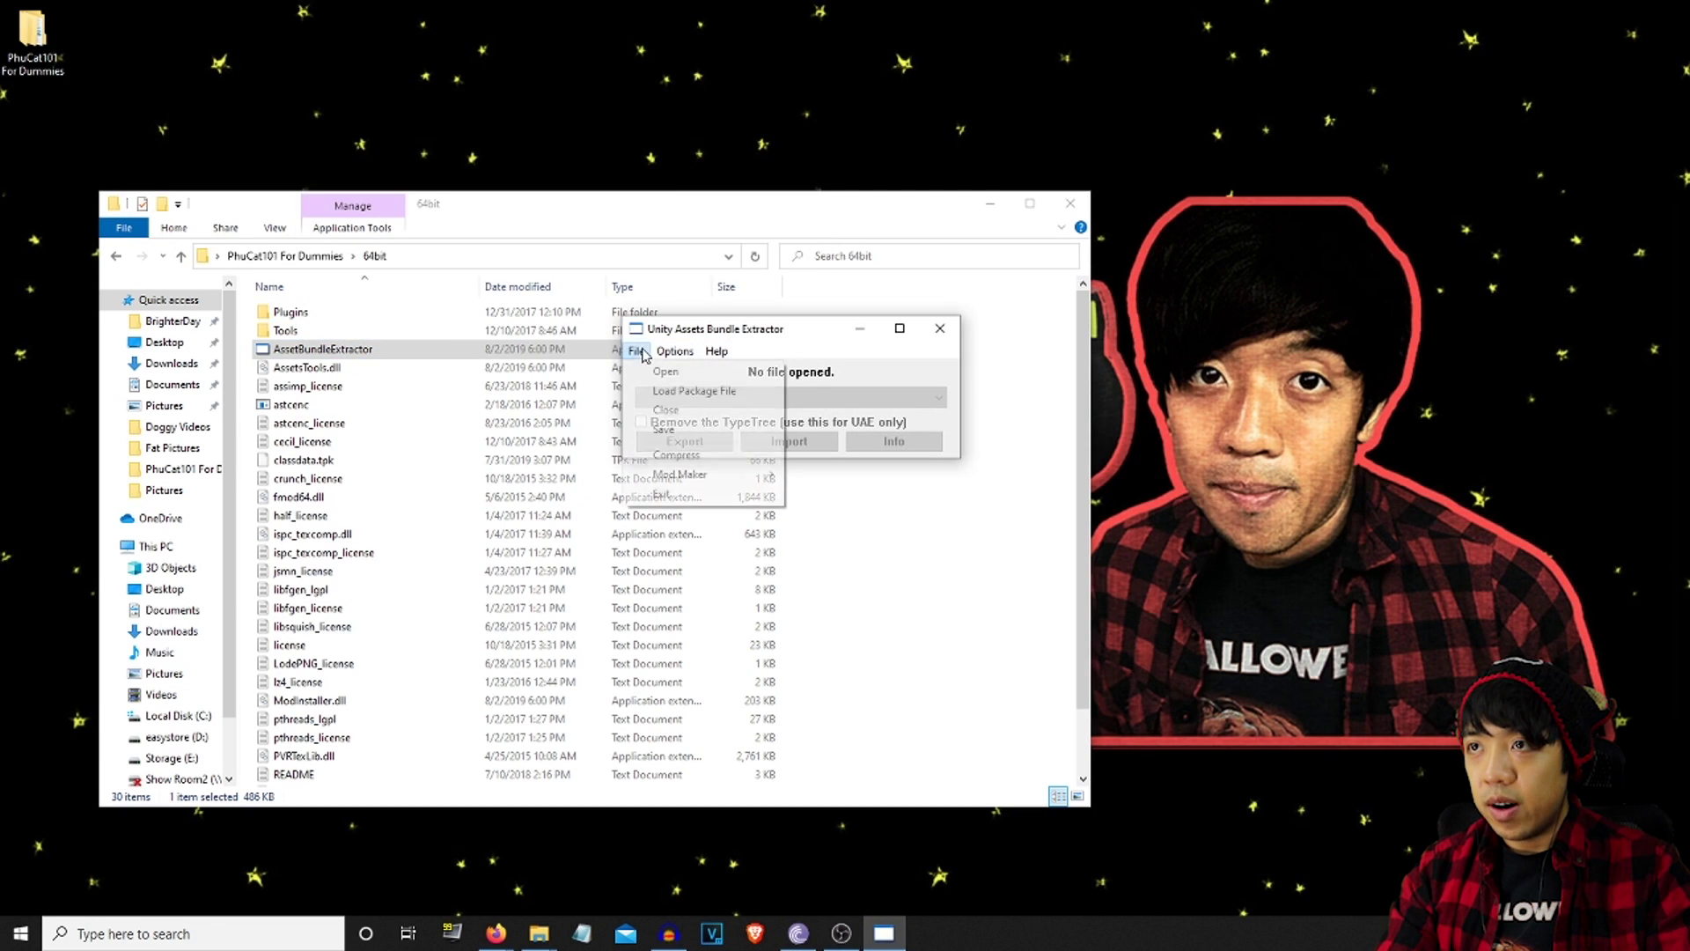
left_click(662, 371)
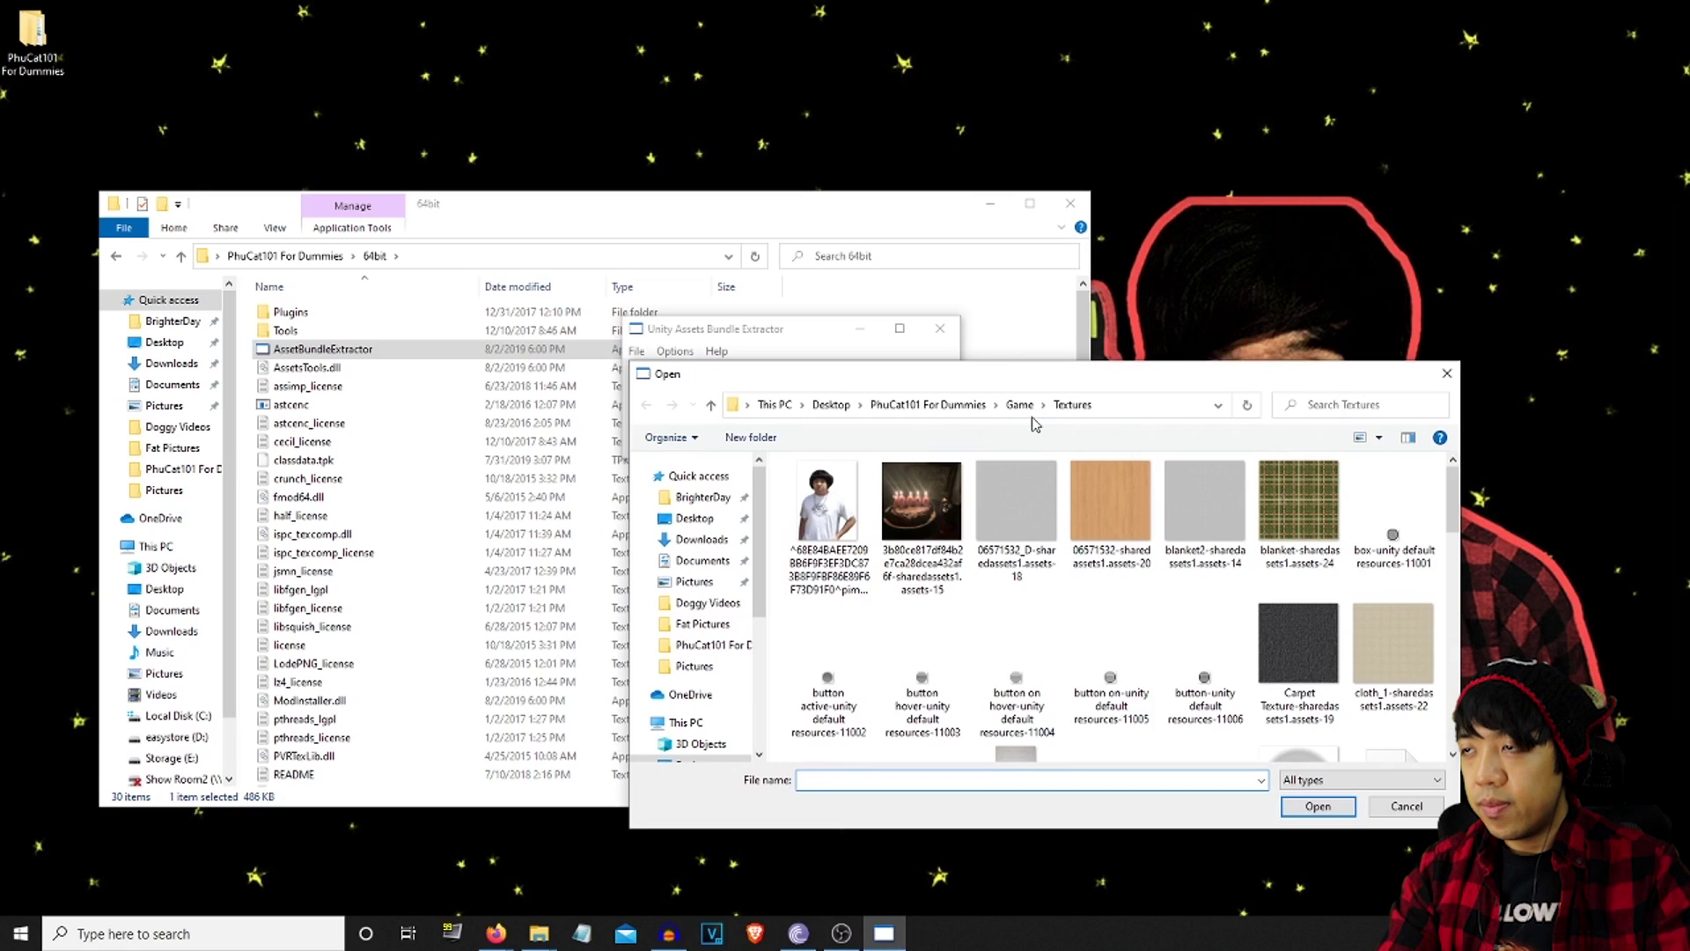
left_click(1018, 404)
double_click(871, 507)
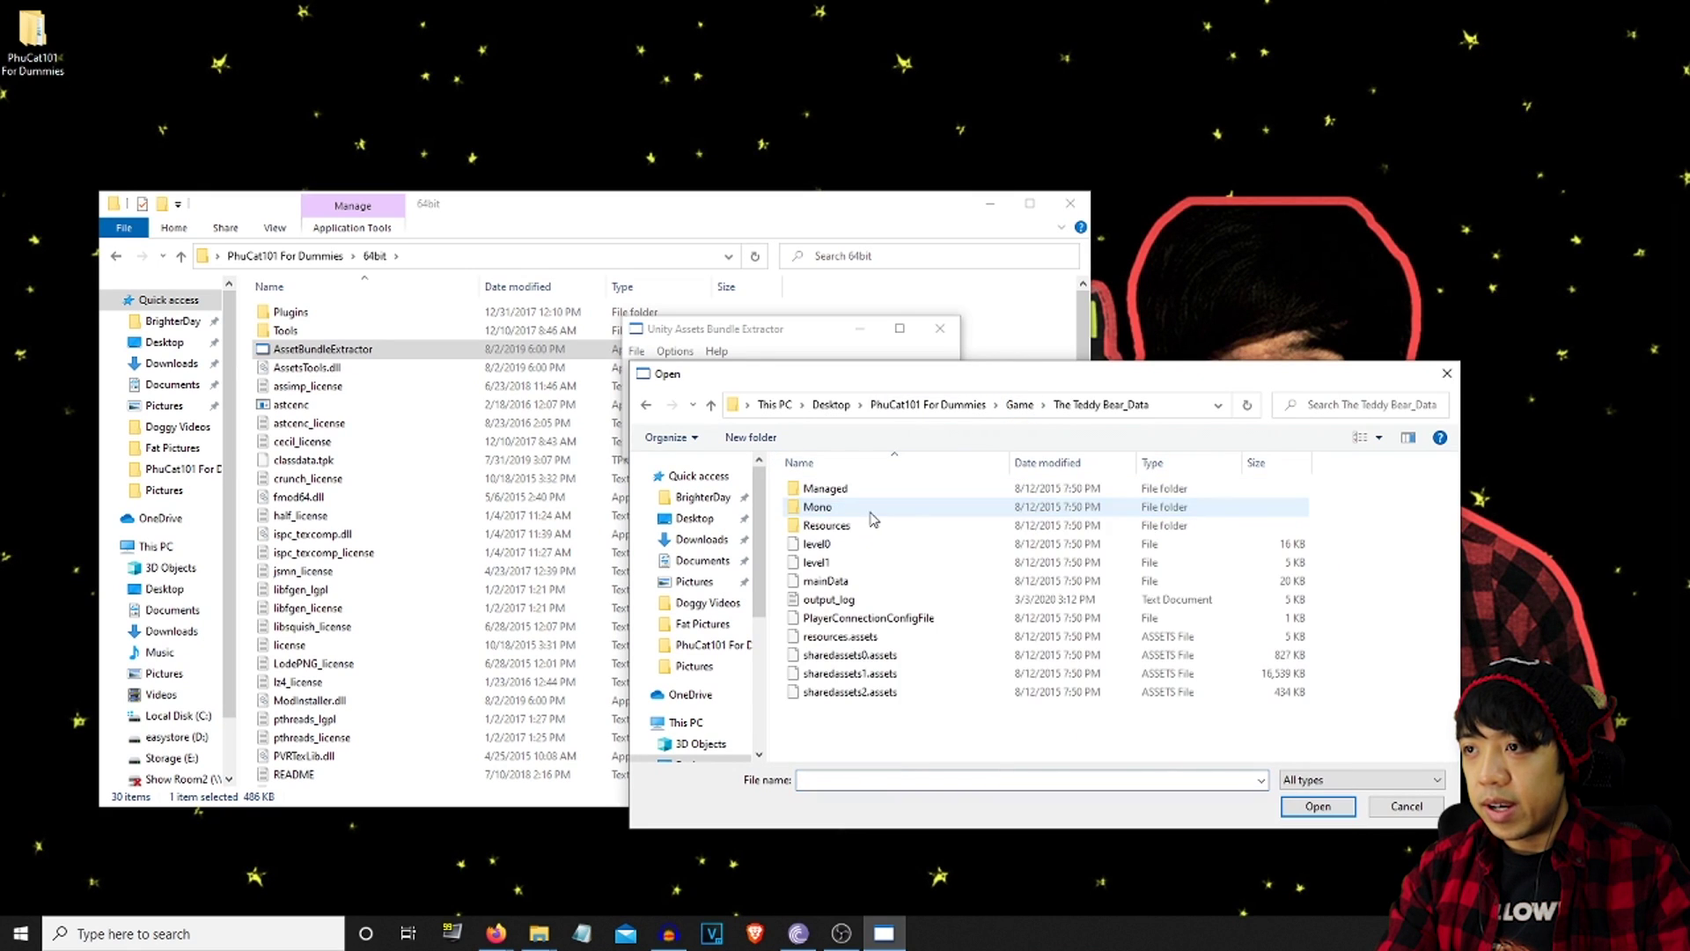
left_click(890, 679)
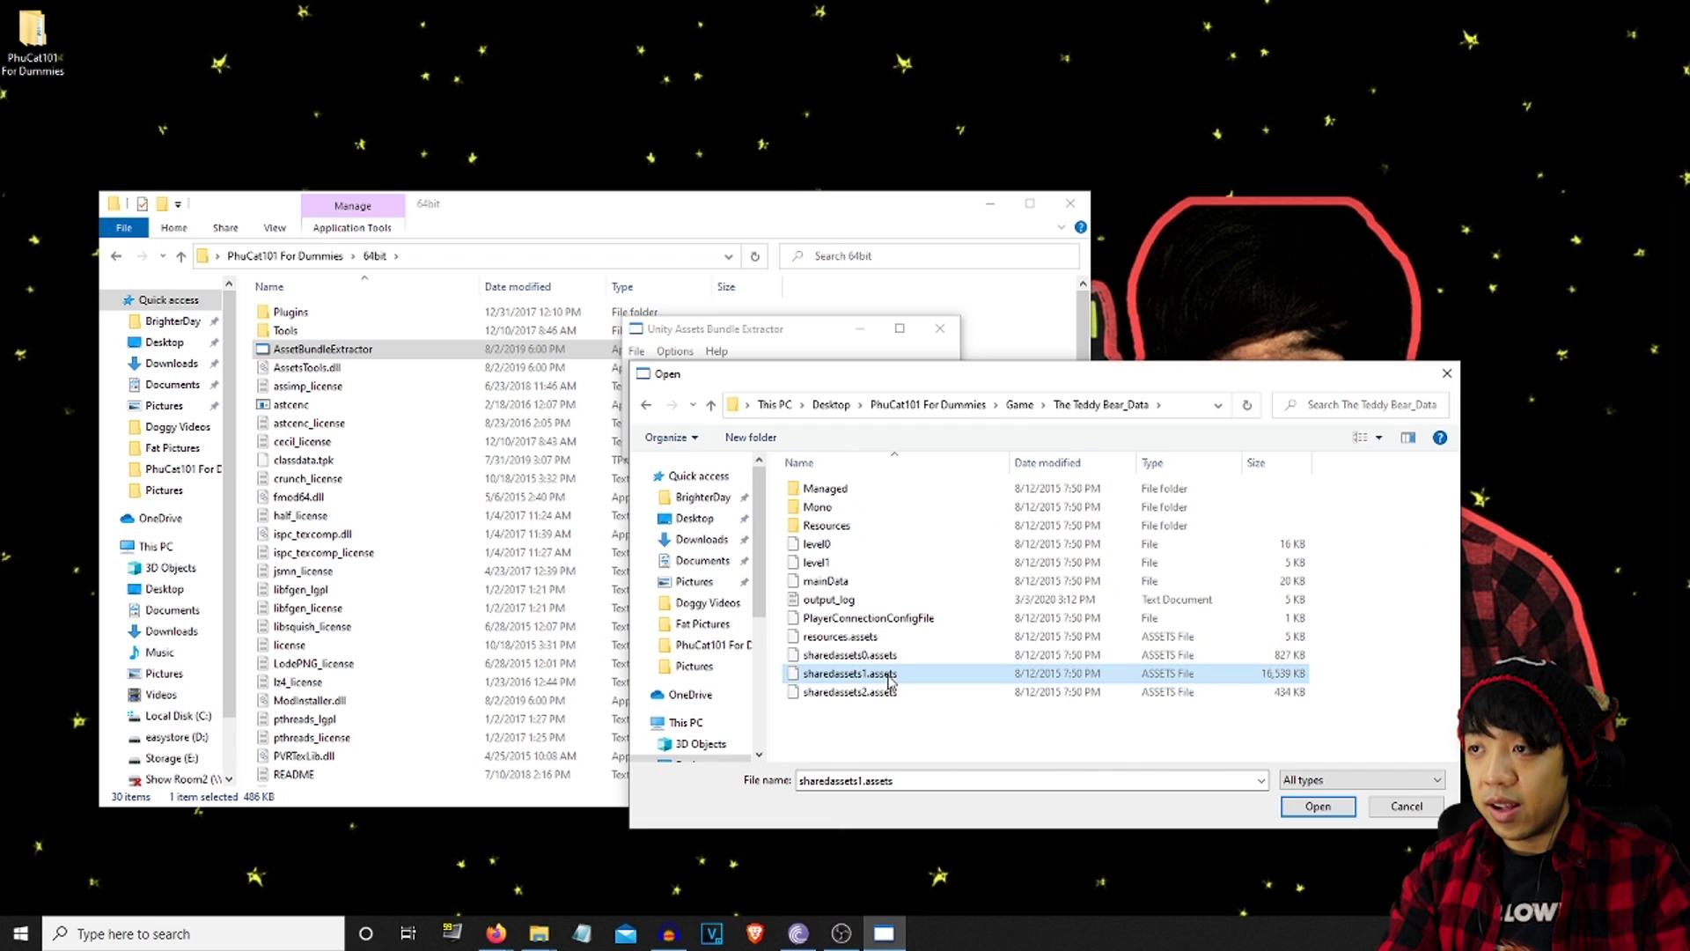
double_click(890, 680)
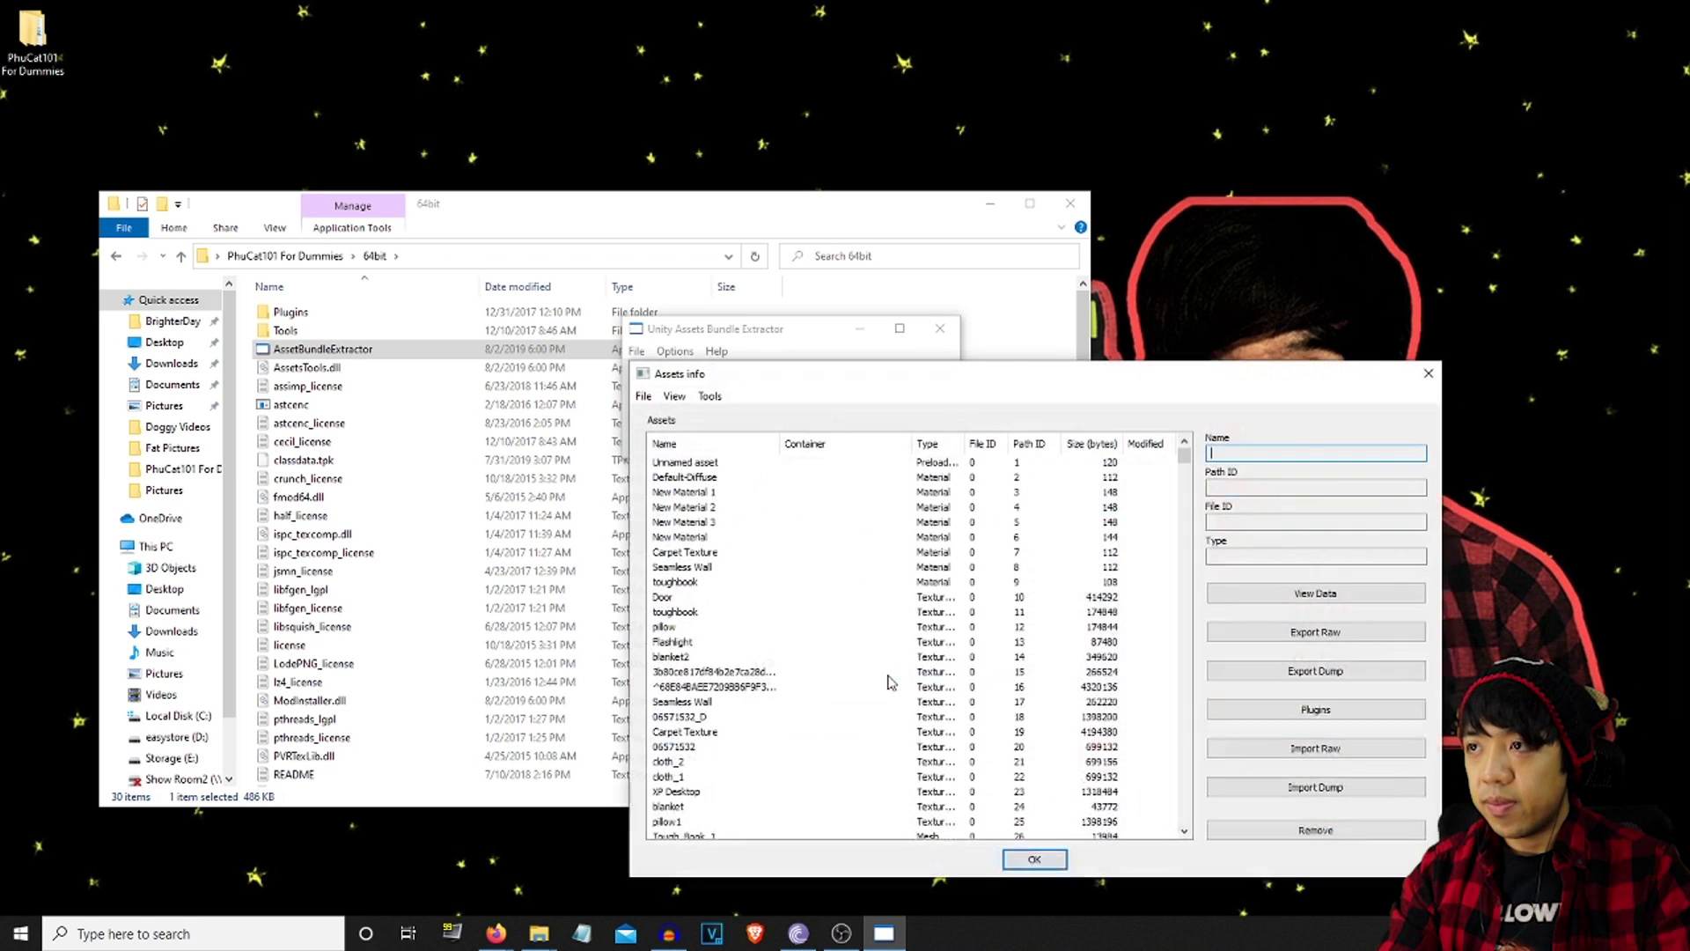
Sort the assets by type, widen the Type column, and select all Texture2D assets from Door through Quish
left_click(951, 446)
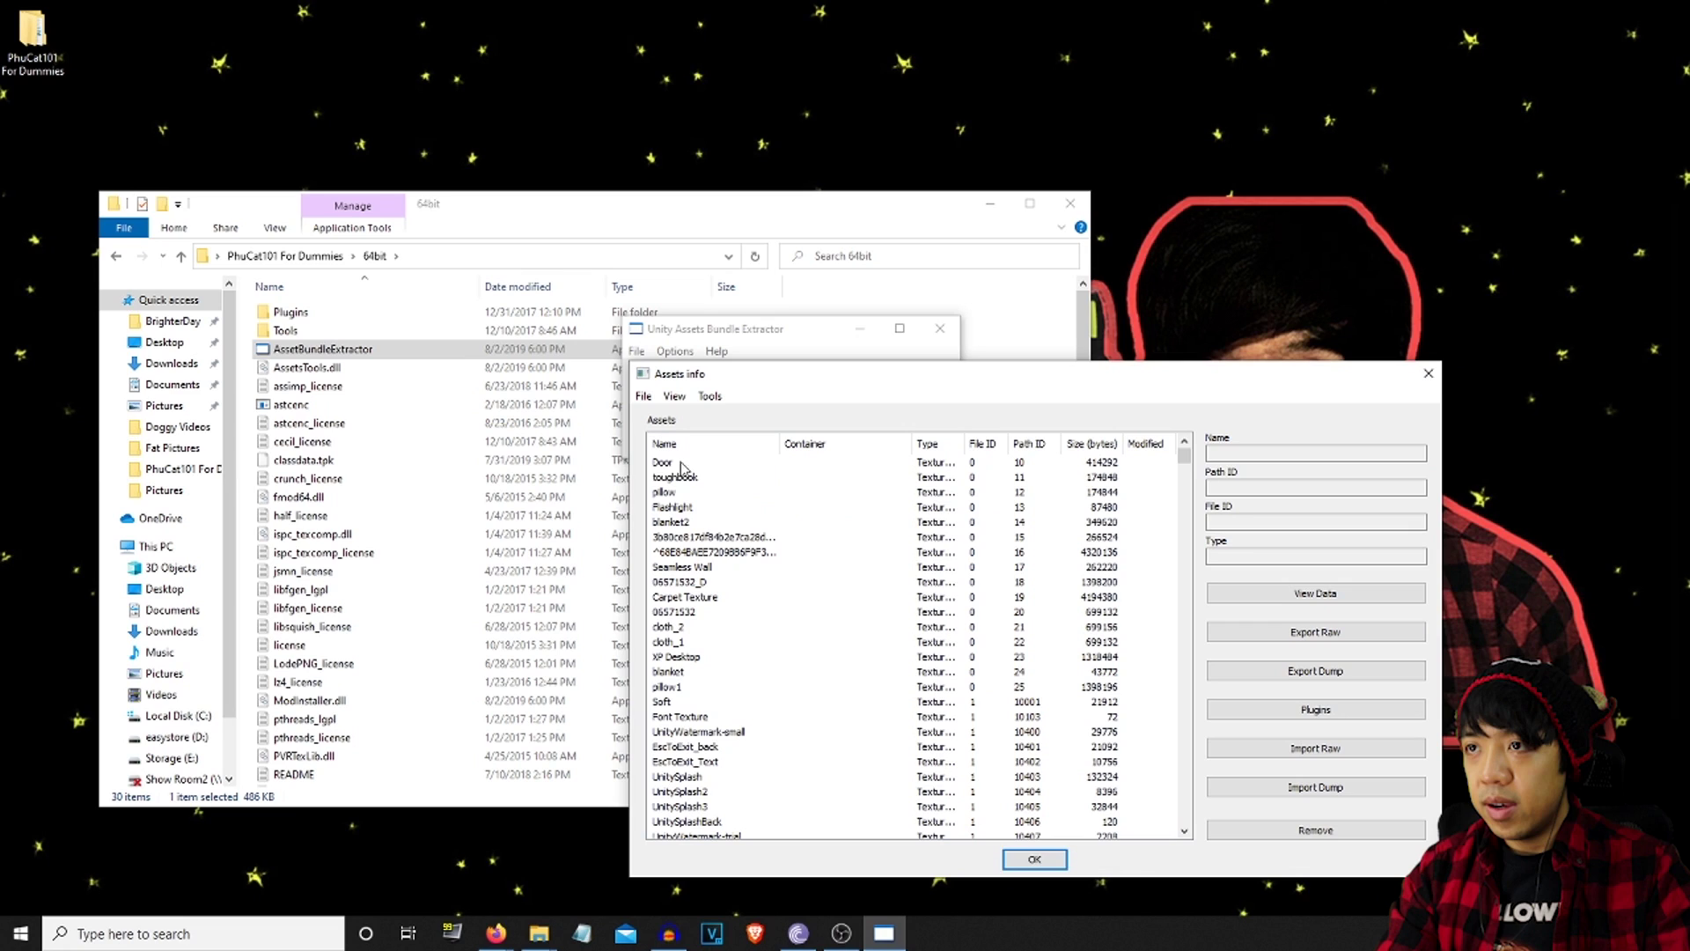
left_click_drag(963, 445, 994, 445)
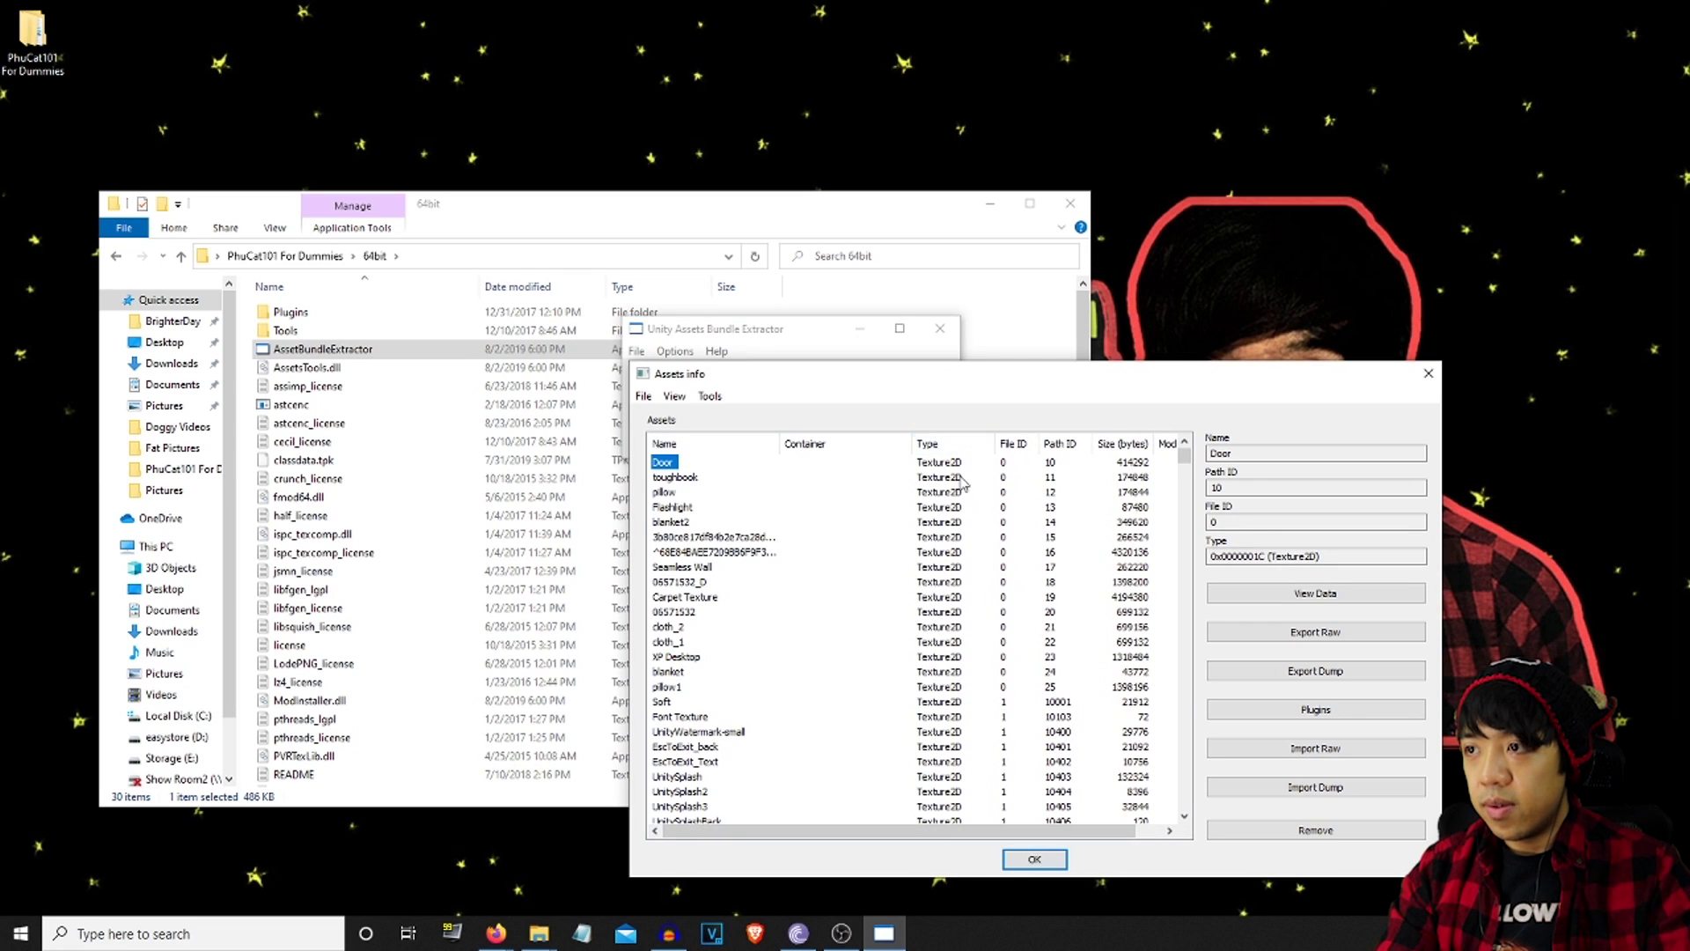
scroll(762, 671, "down", 10)
scroll(762, 671, "down", 2)
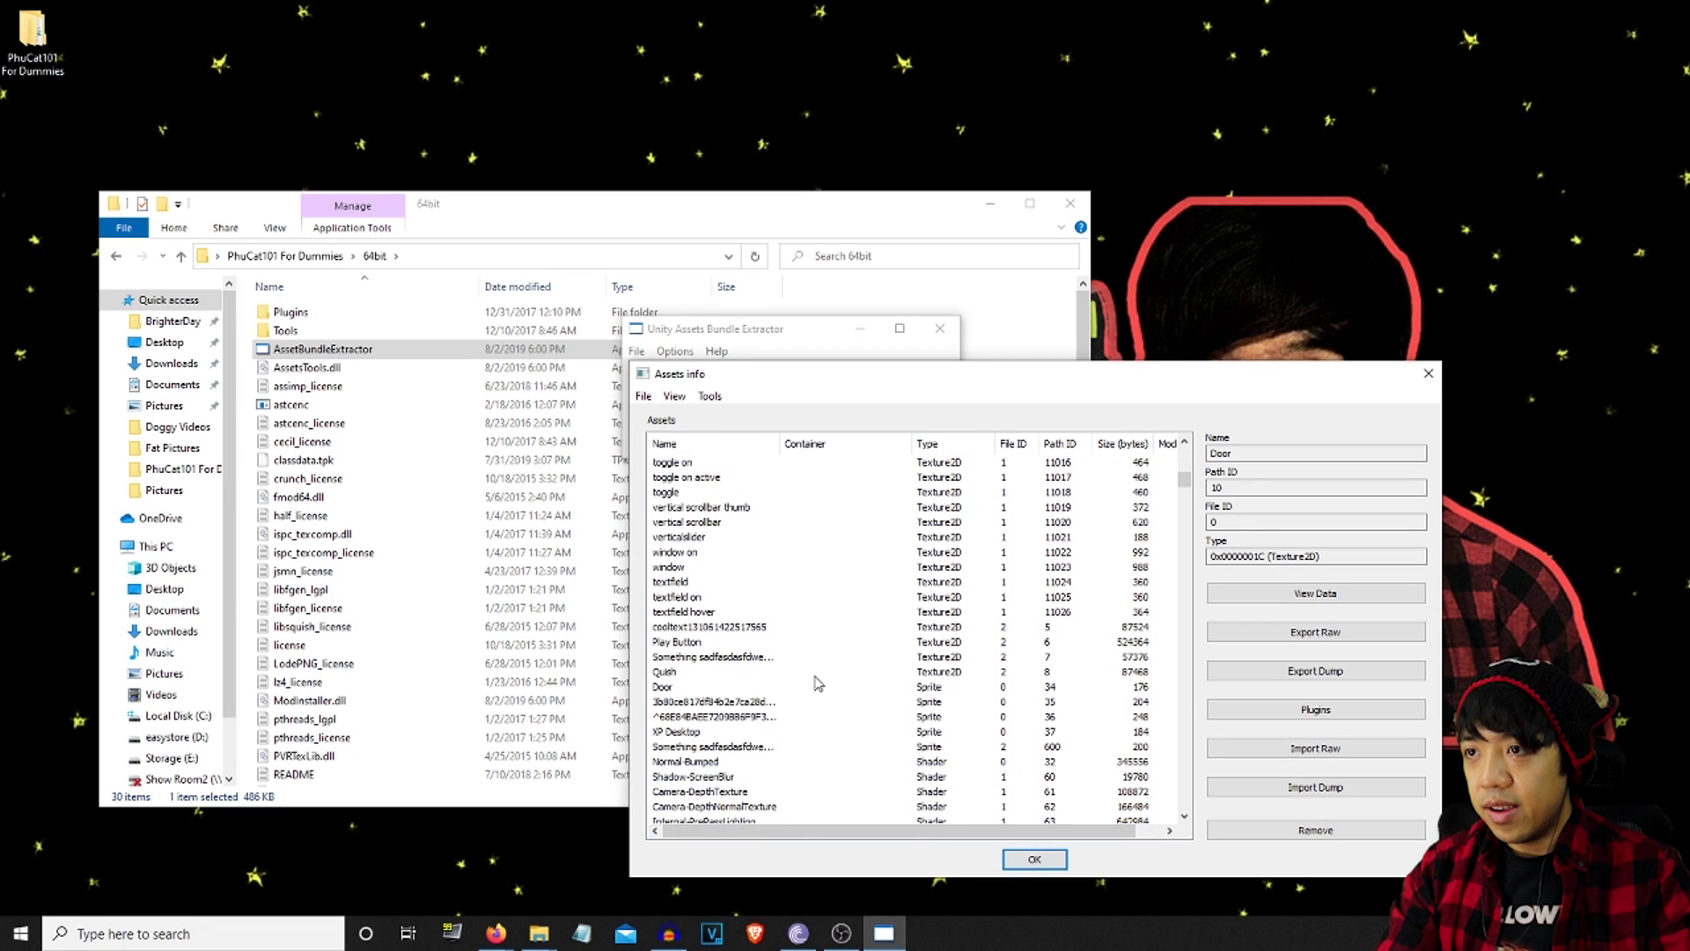
left_click(679, 672, "shift")
Batch import the edited images from the Game > Textures folder into the selected Texture2D assets
left_click(1262, 705)
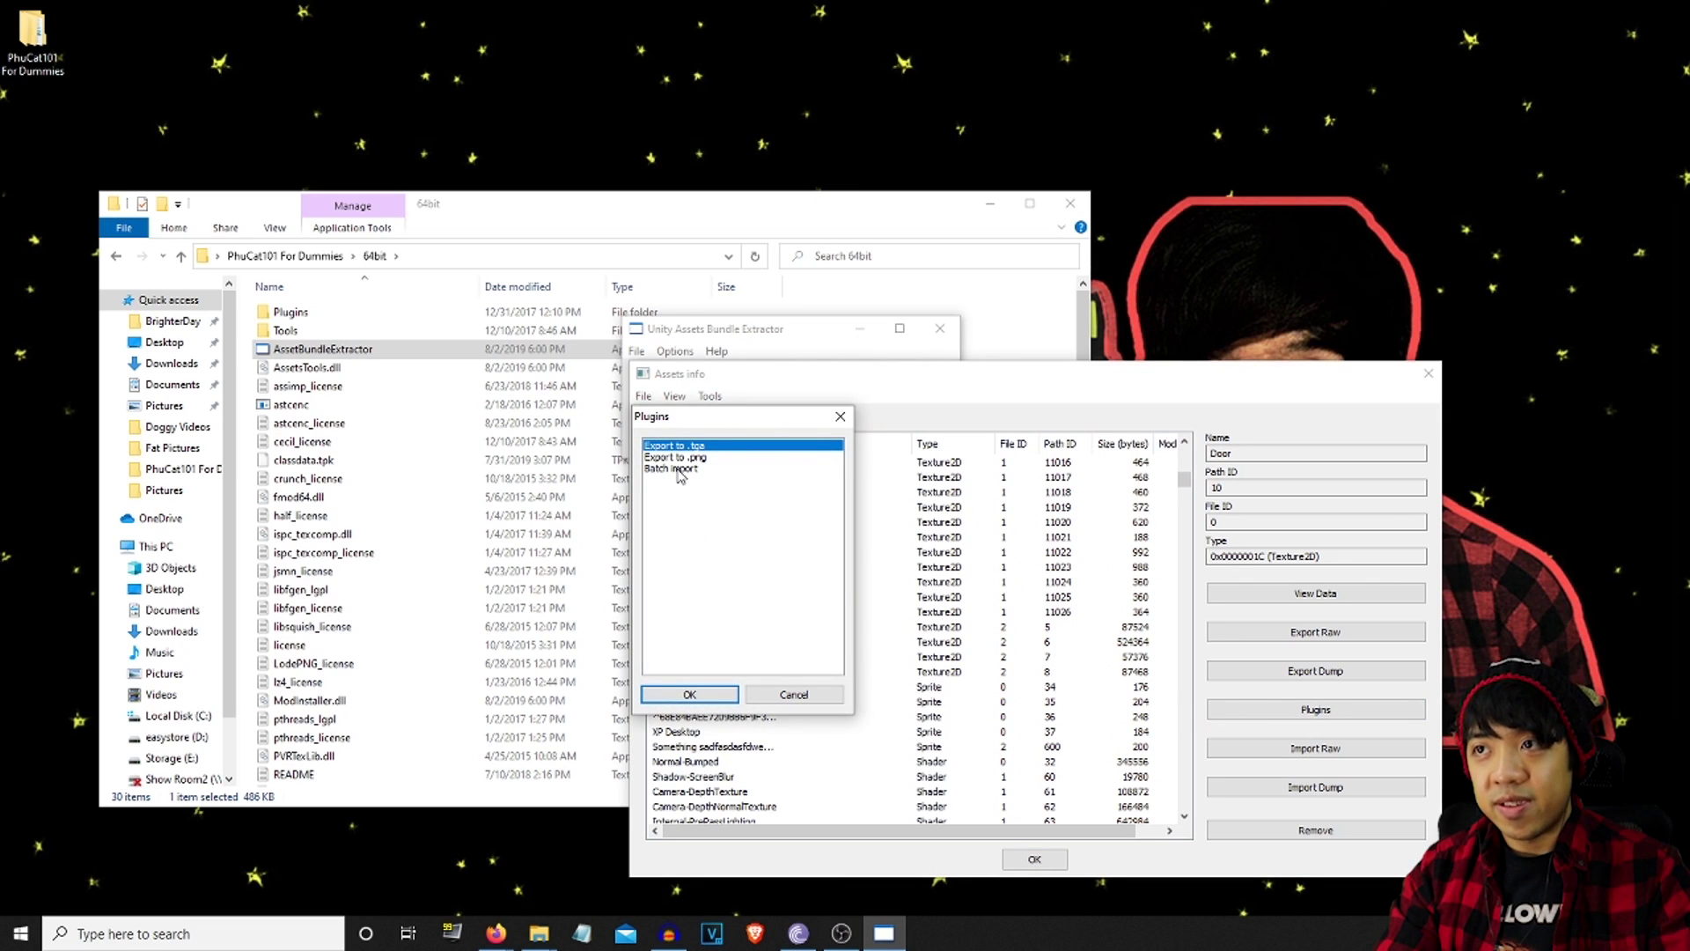
left_click(673, 470)
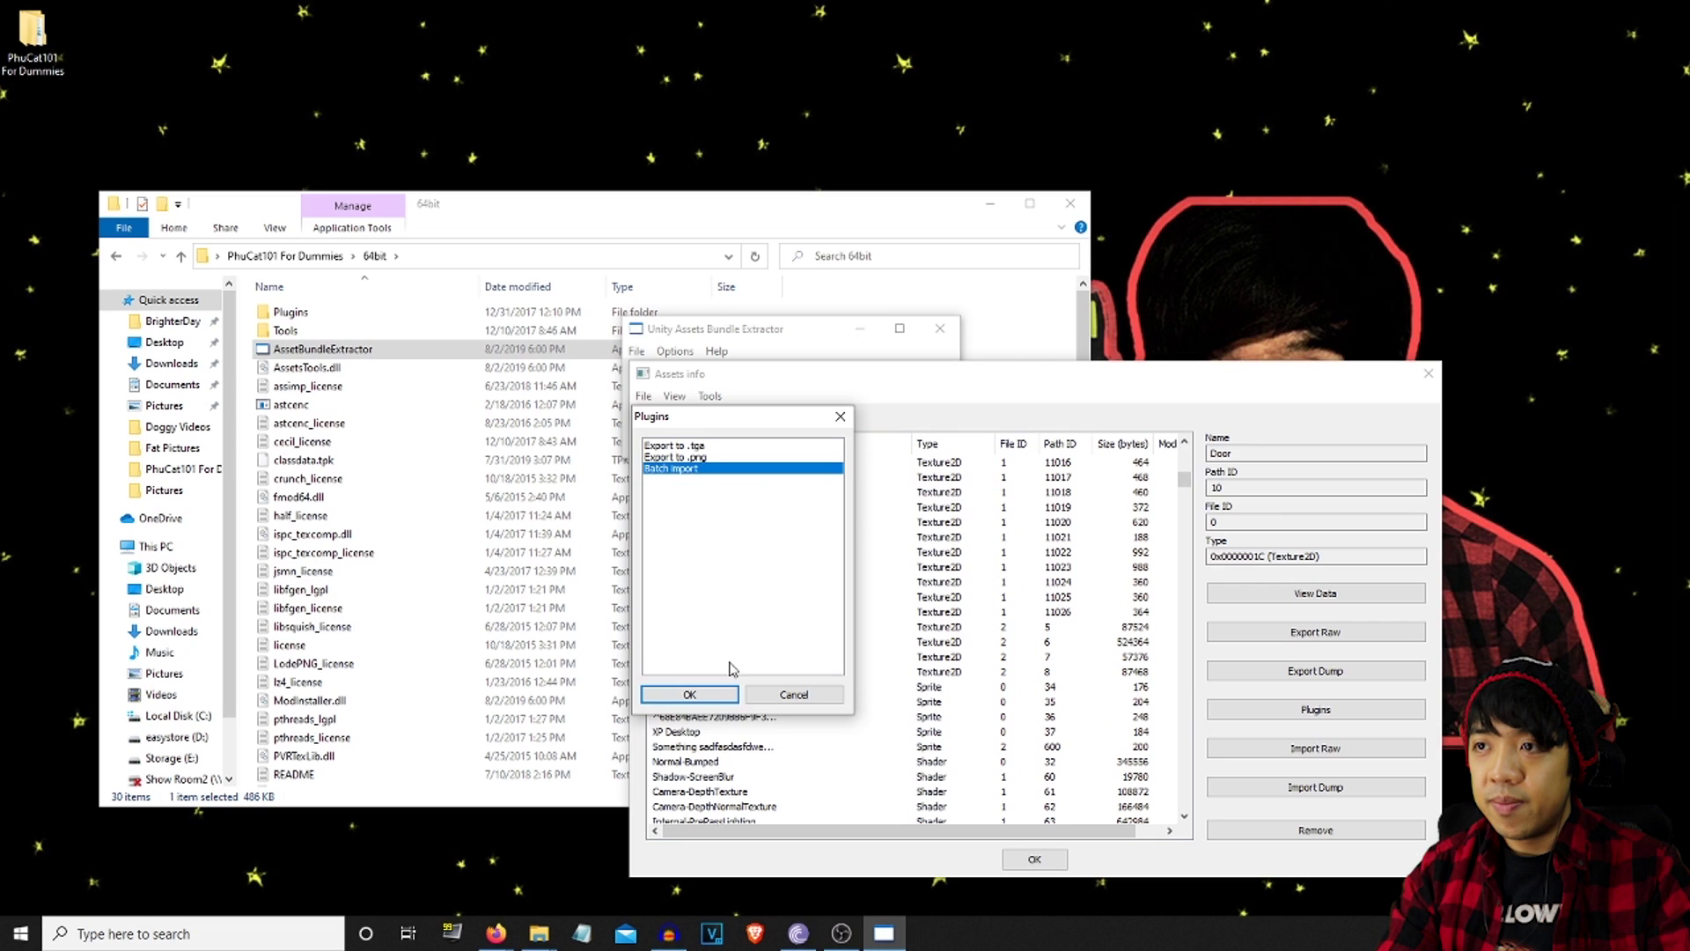
left_click(696, 697)
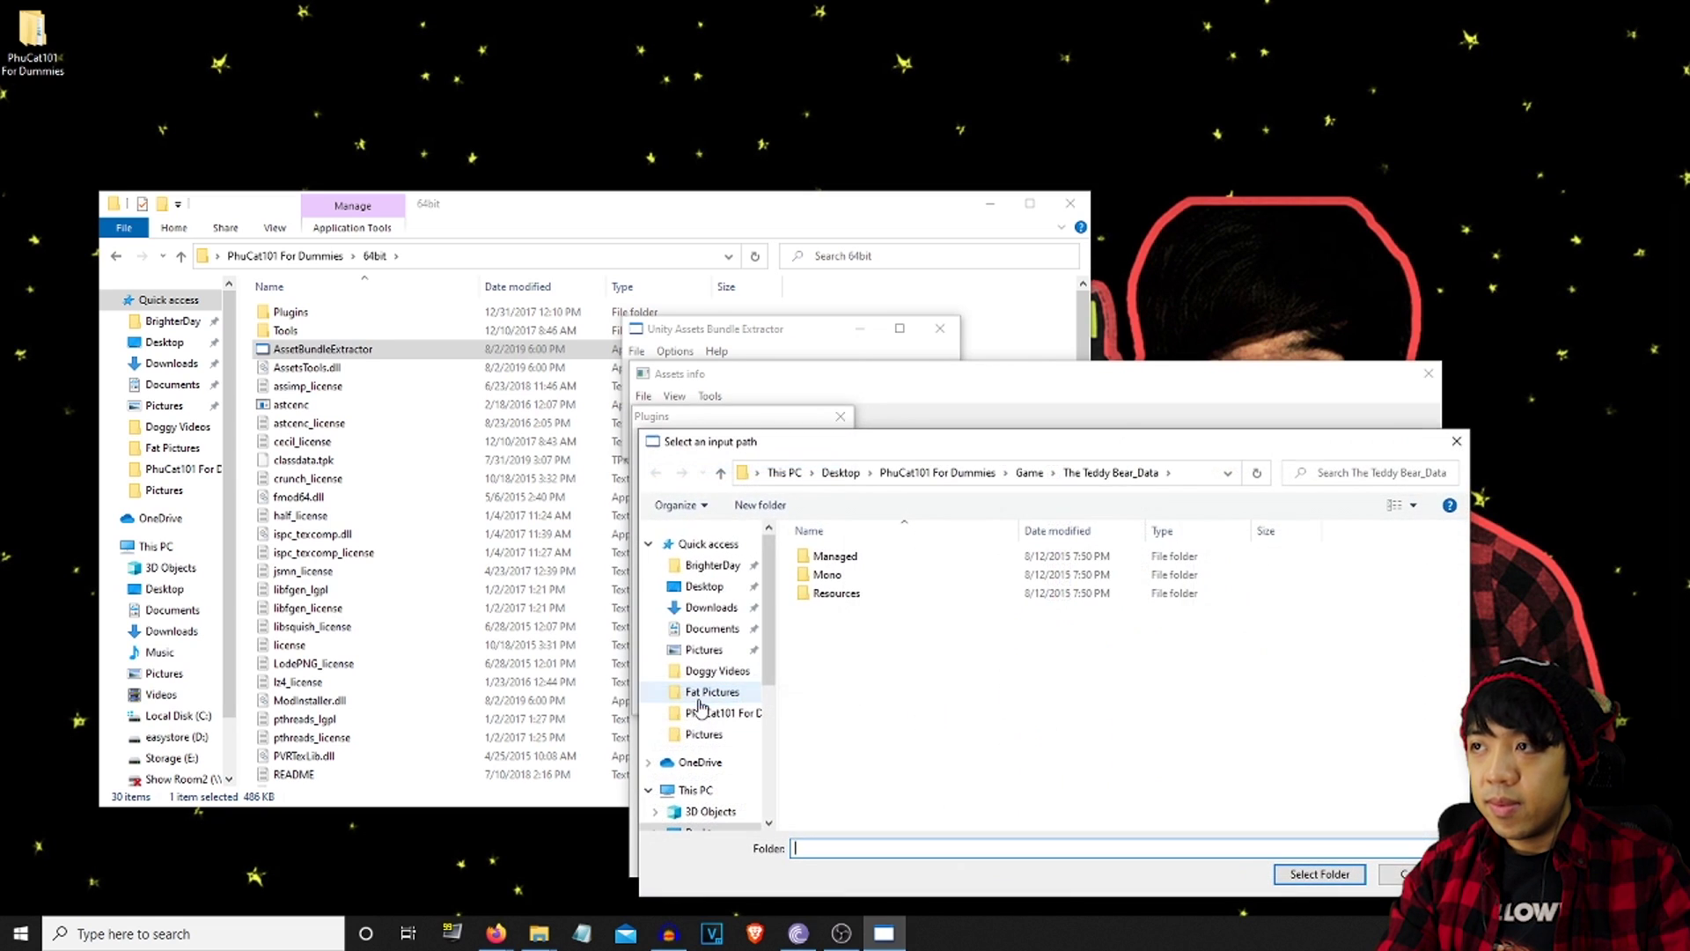
left_click(1029, 473)
left_click(838, 561)
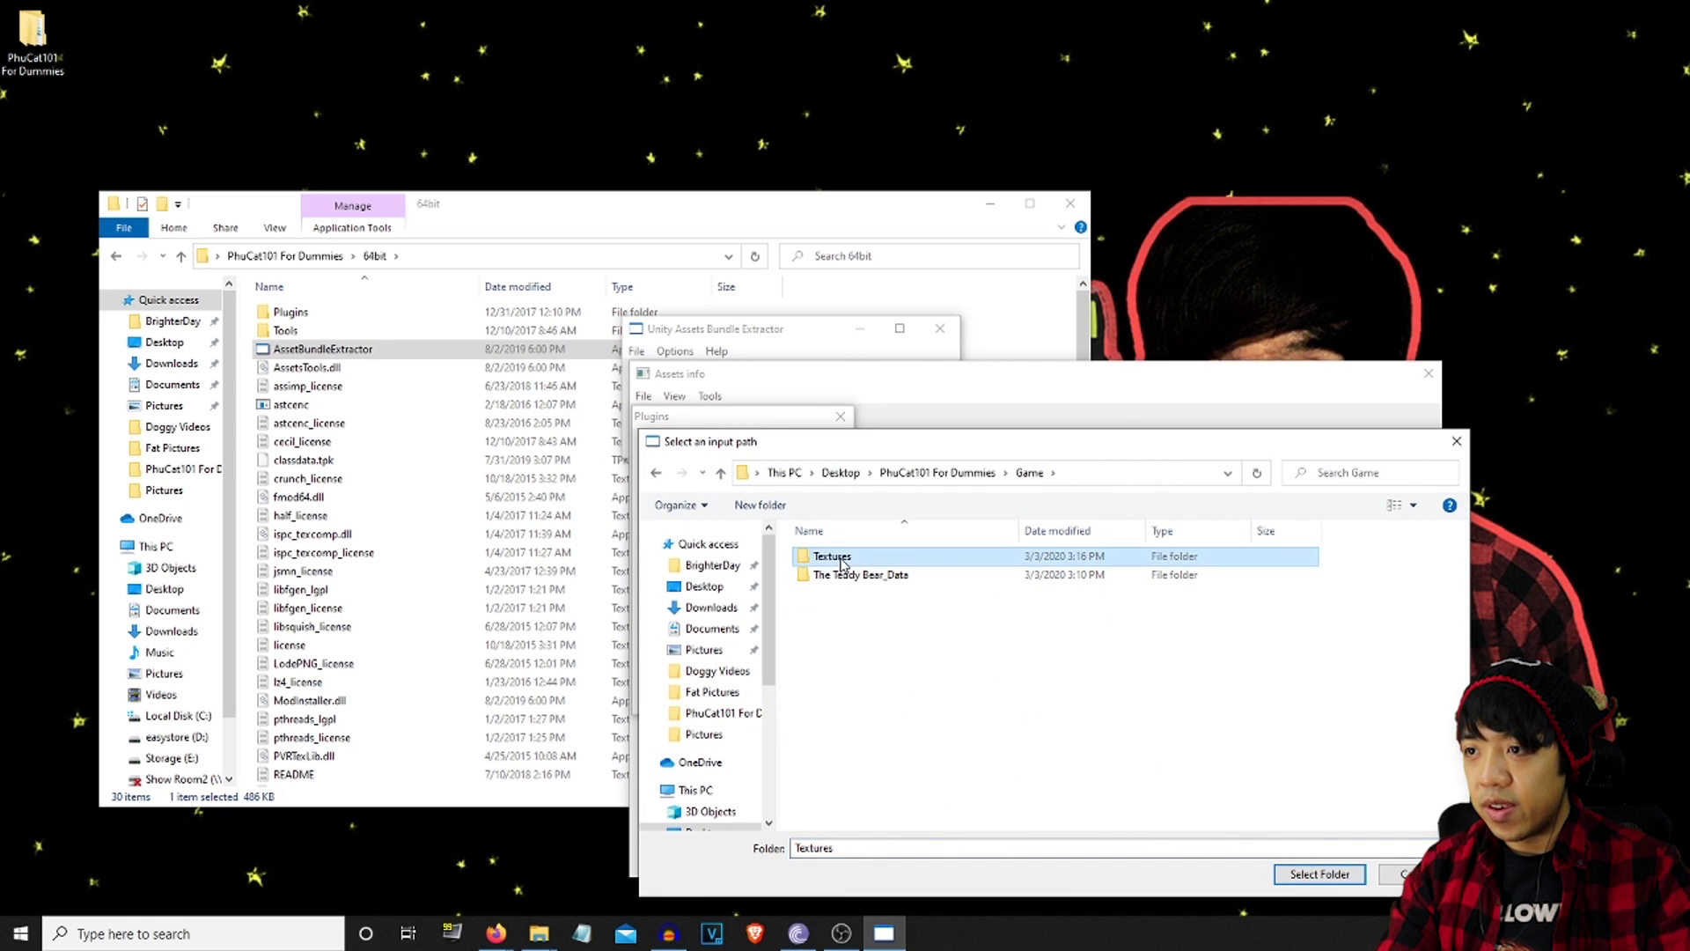
left_click(1312, 874)
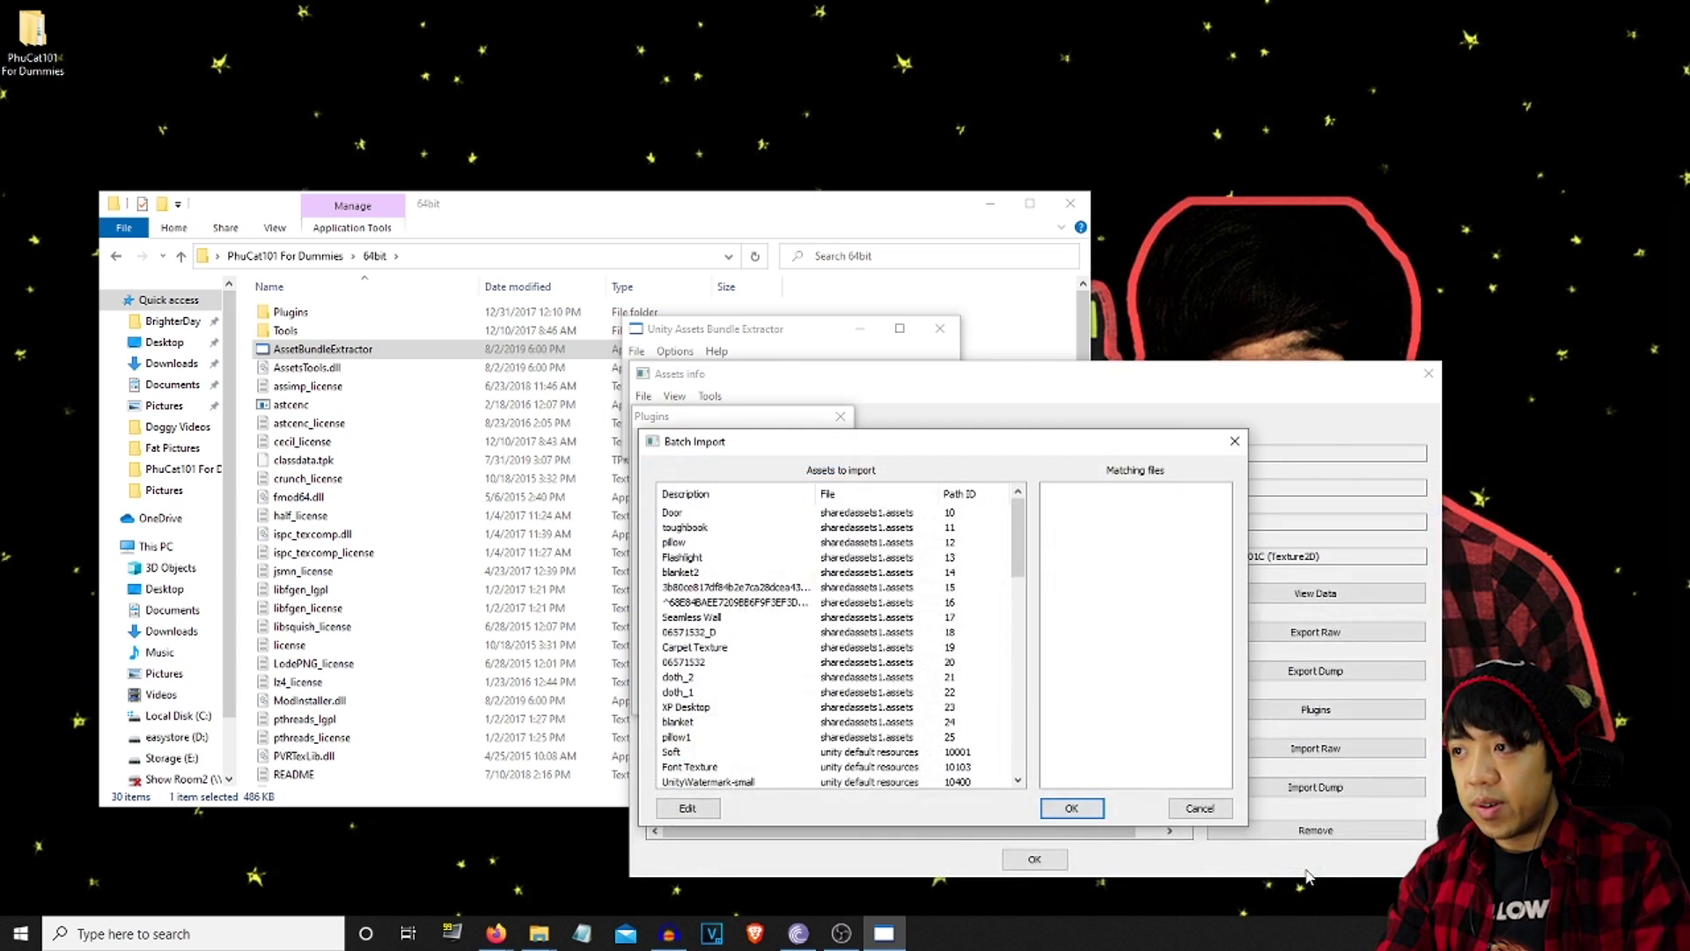
left_click(1071, 808)
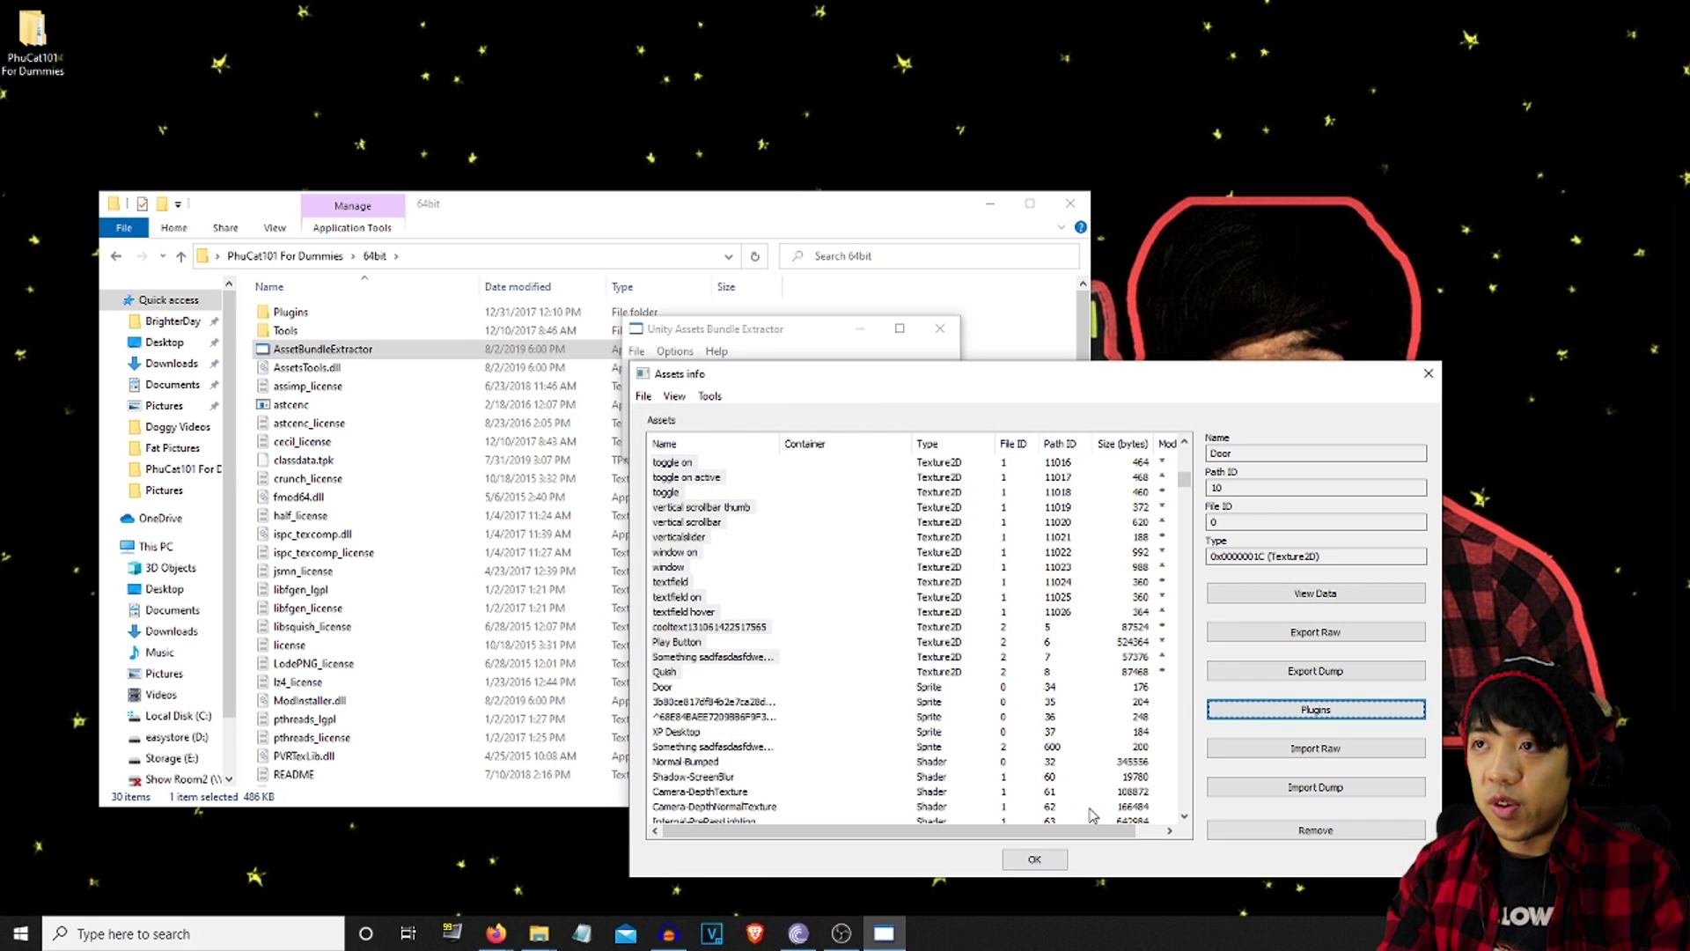
Save the modified sharedassets1, sharedassets0 and unity default resources files to the Game folder, and close Unity Assets Bundle Extractor
left_click(643, 397)
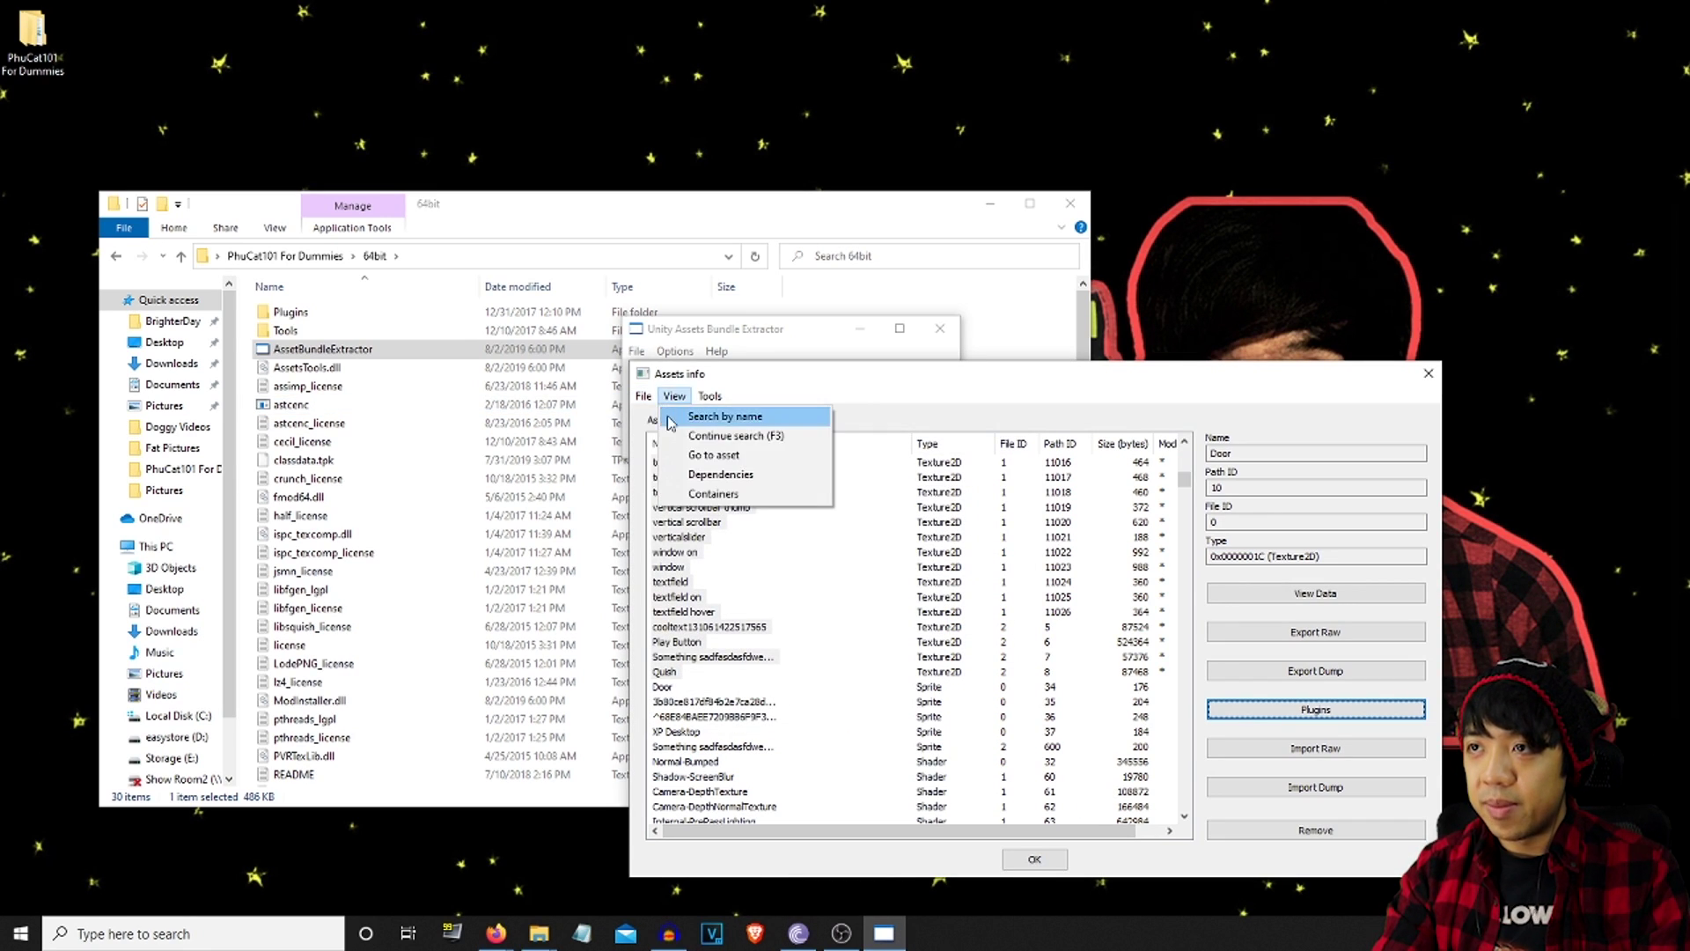
left_click(669, 435)
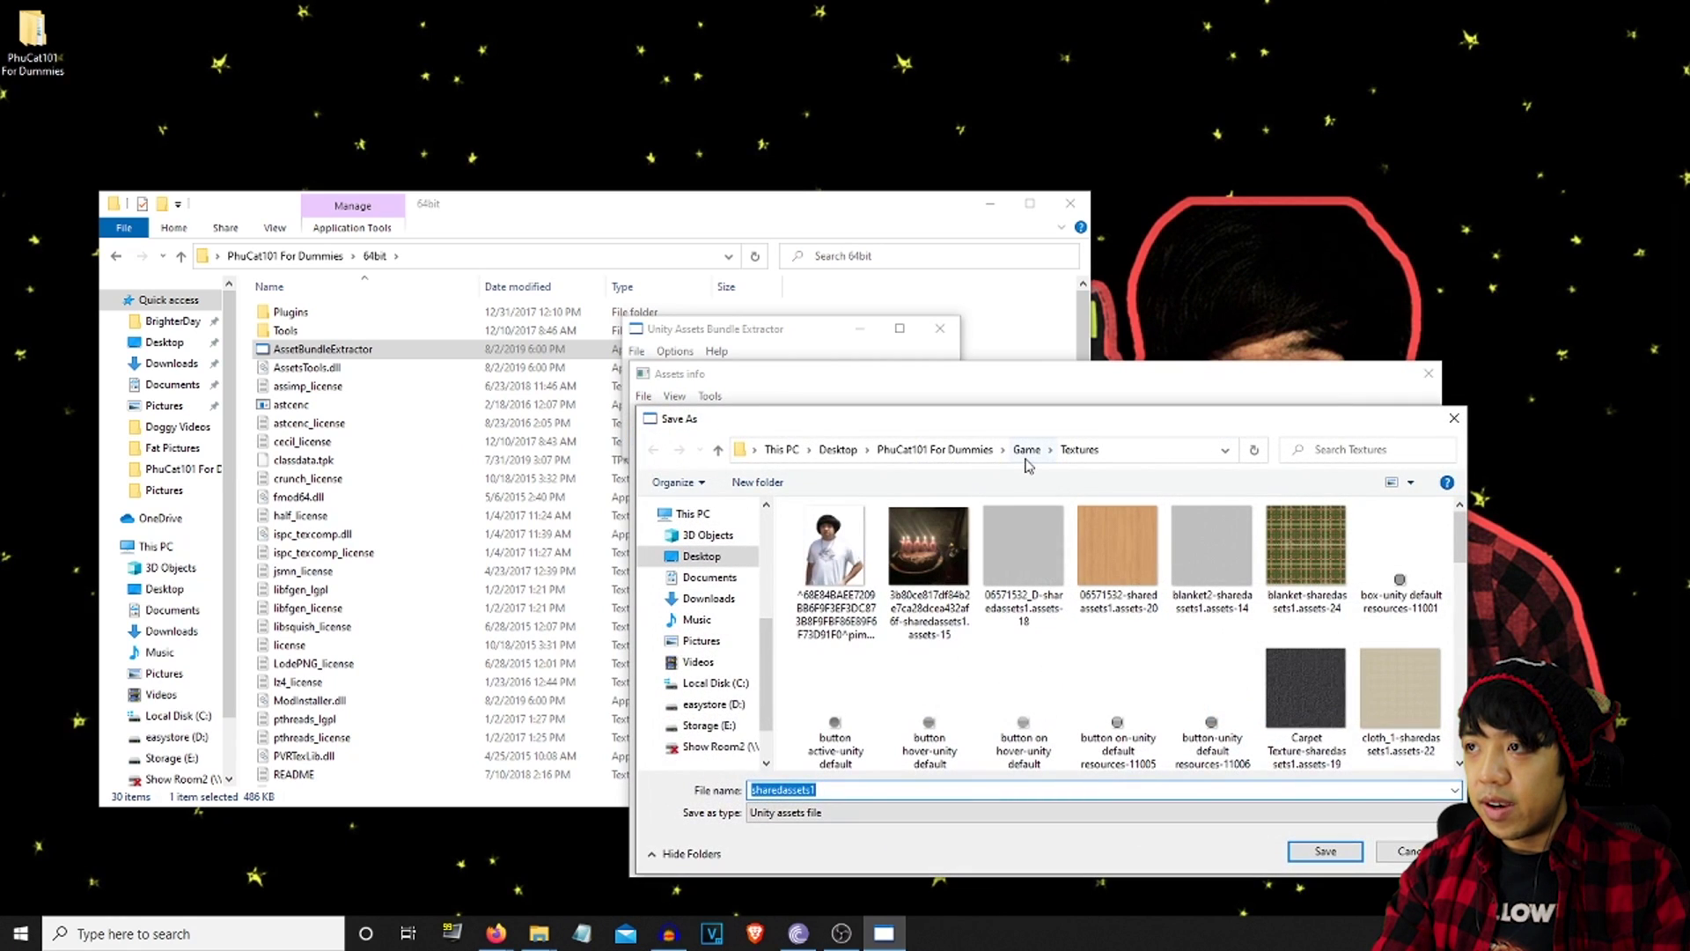
left_click(1026, 451)
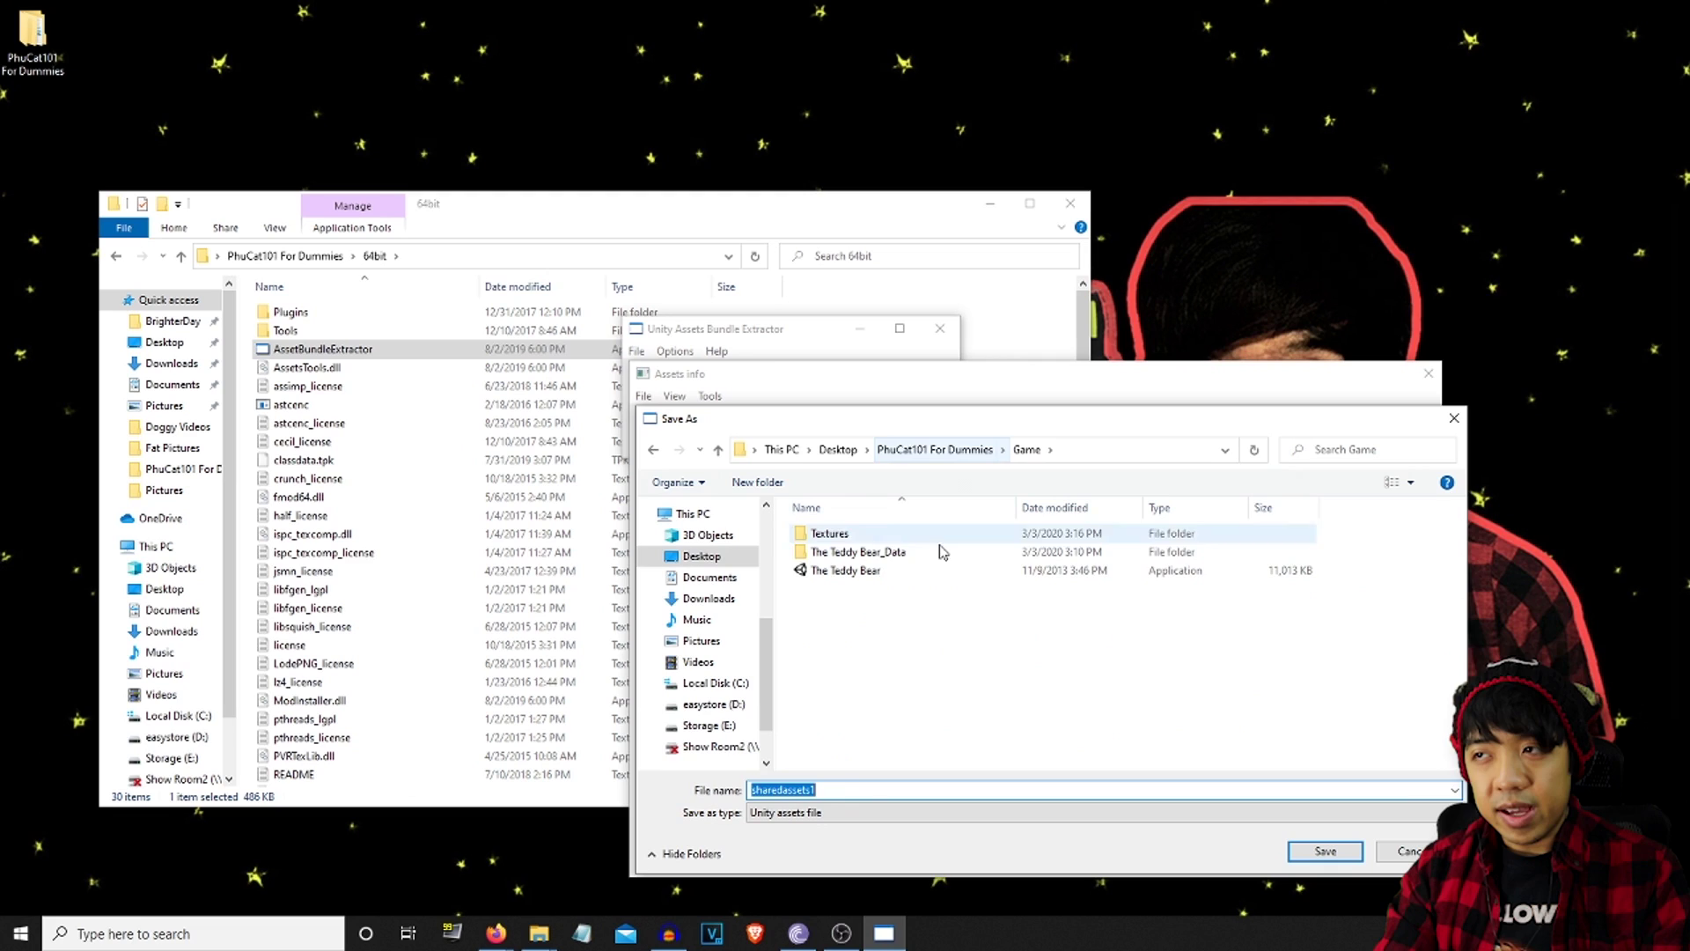
left_click(1329, 855)
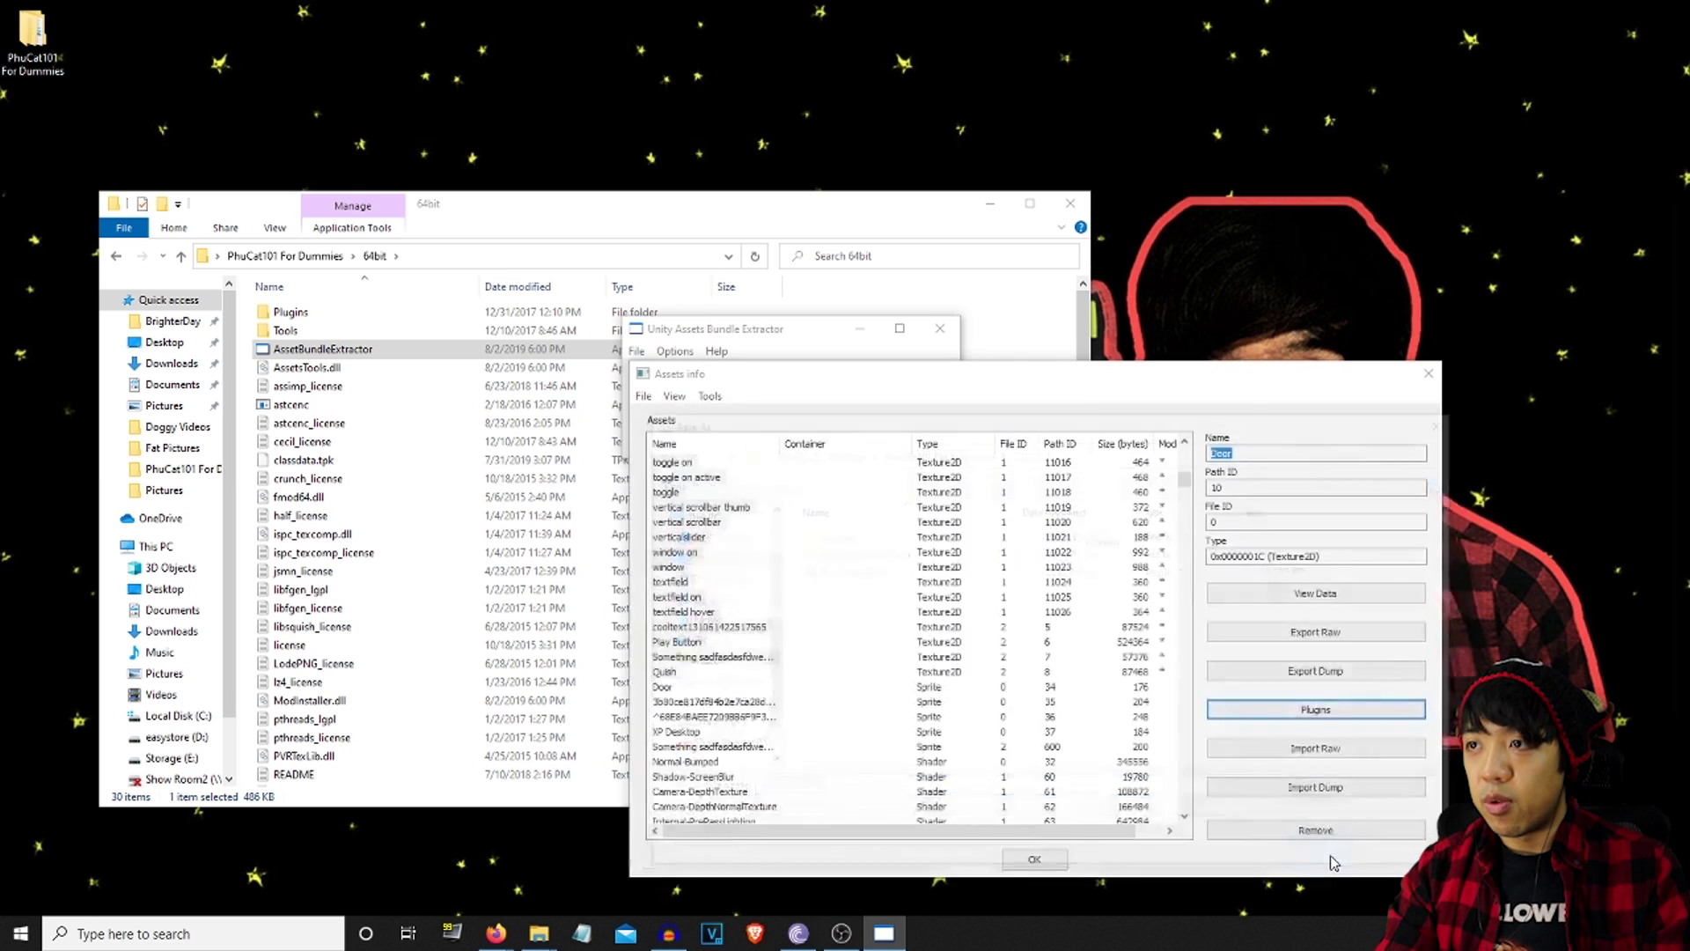
left_click(1328, 854)
left_click(1326, 854)
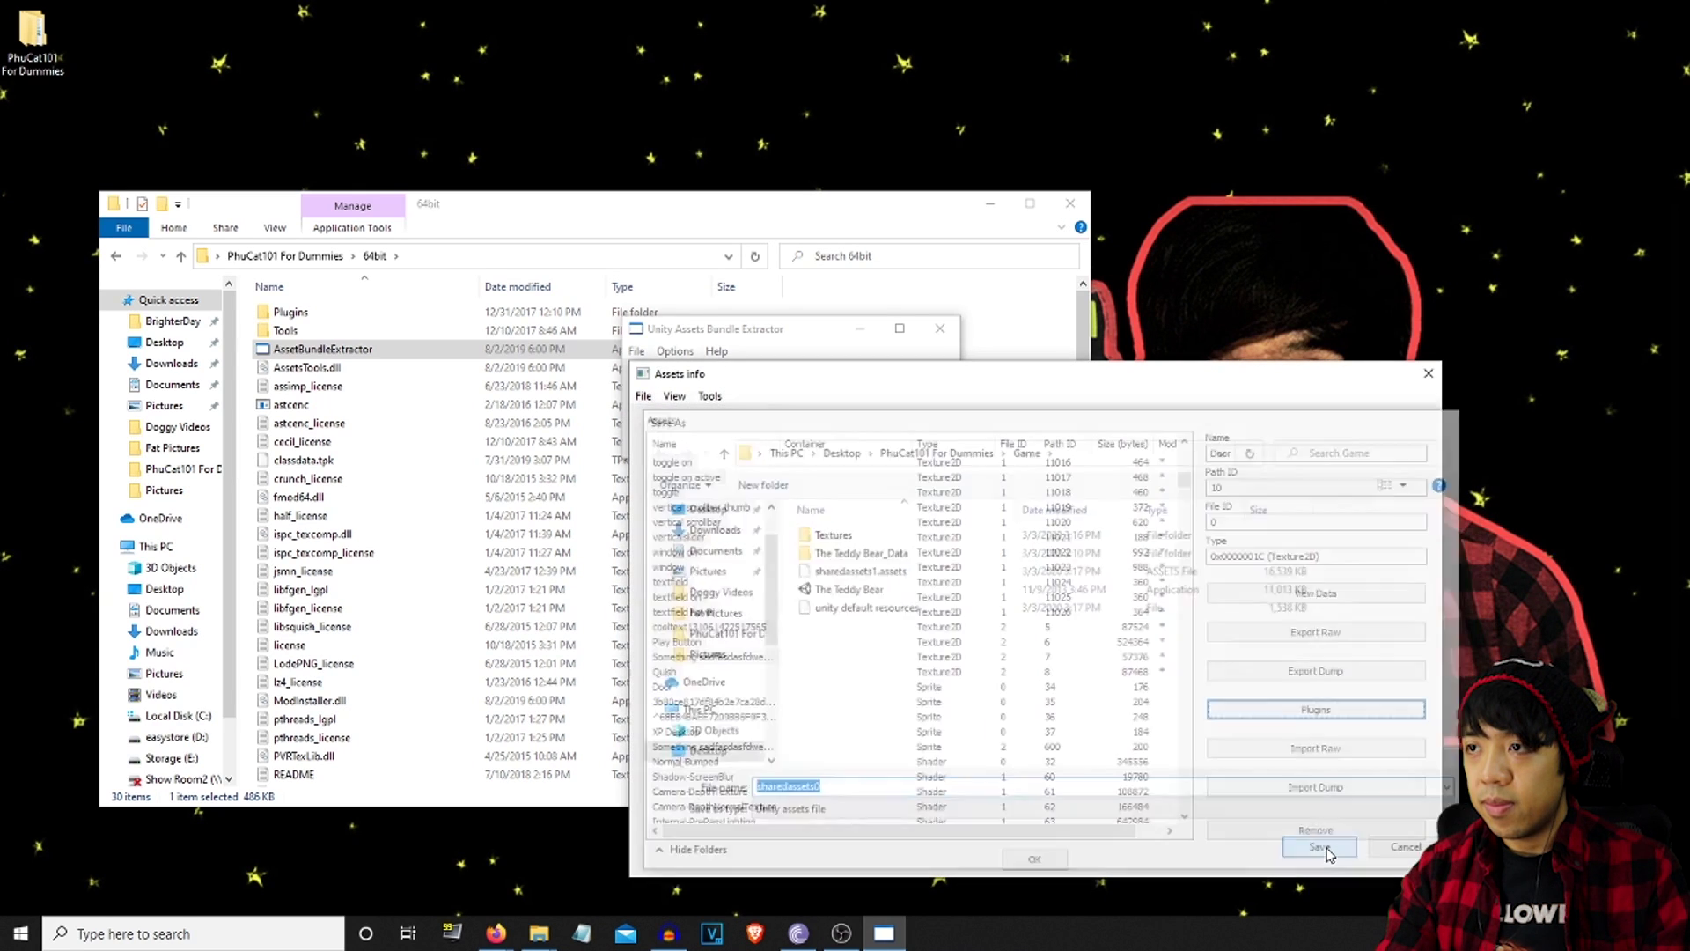
left_click(1035, 859)
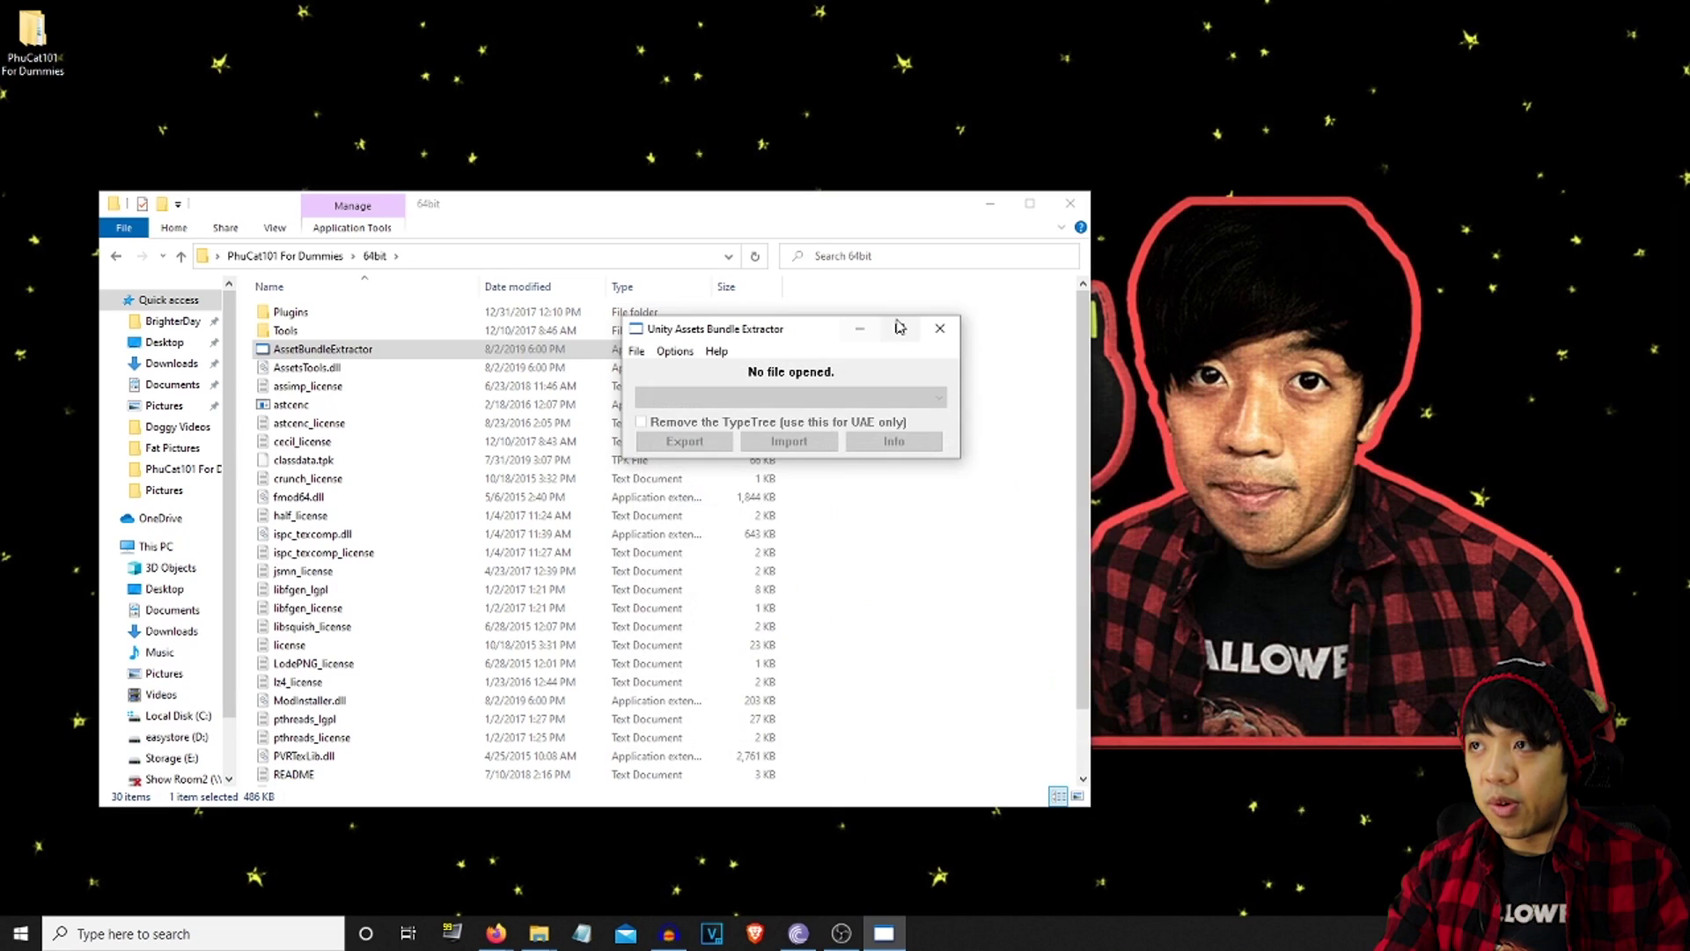
left_click(940, 328)
Move sharedassets0.assets, sharedassets1.assets and unity default resources from the Game folder into The Teddy Bear_Data, replacing the existing files
left_click(312, 256)
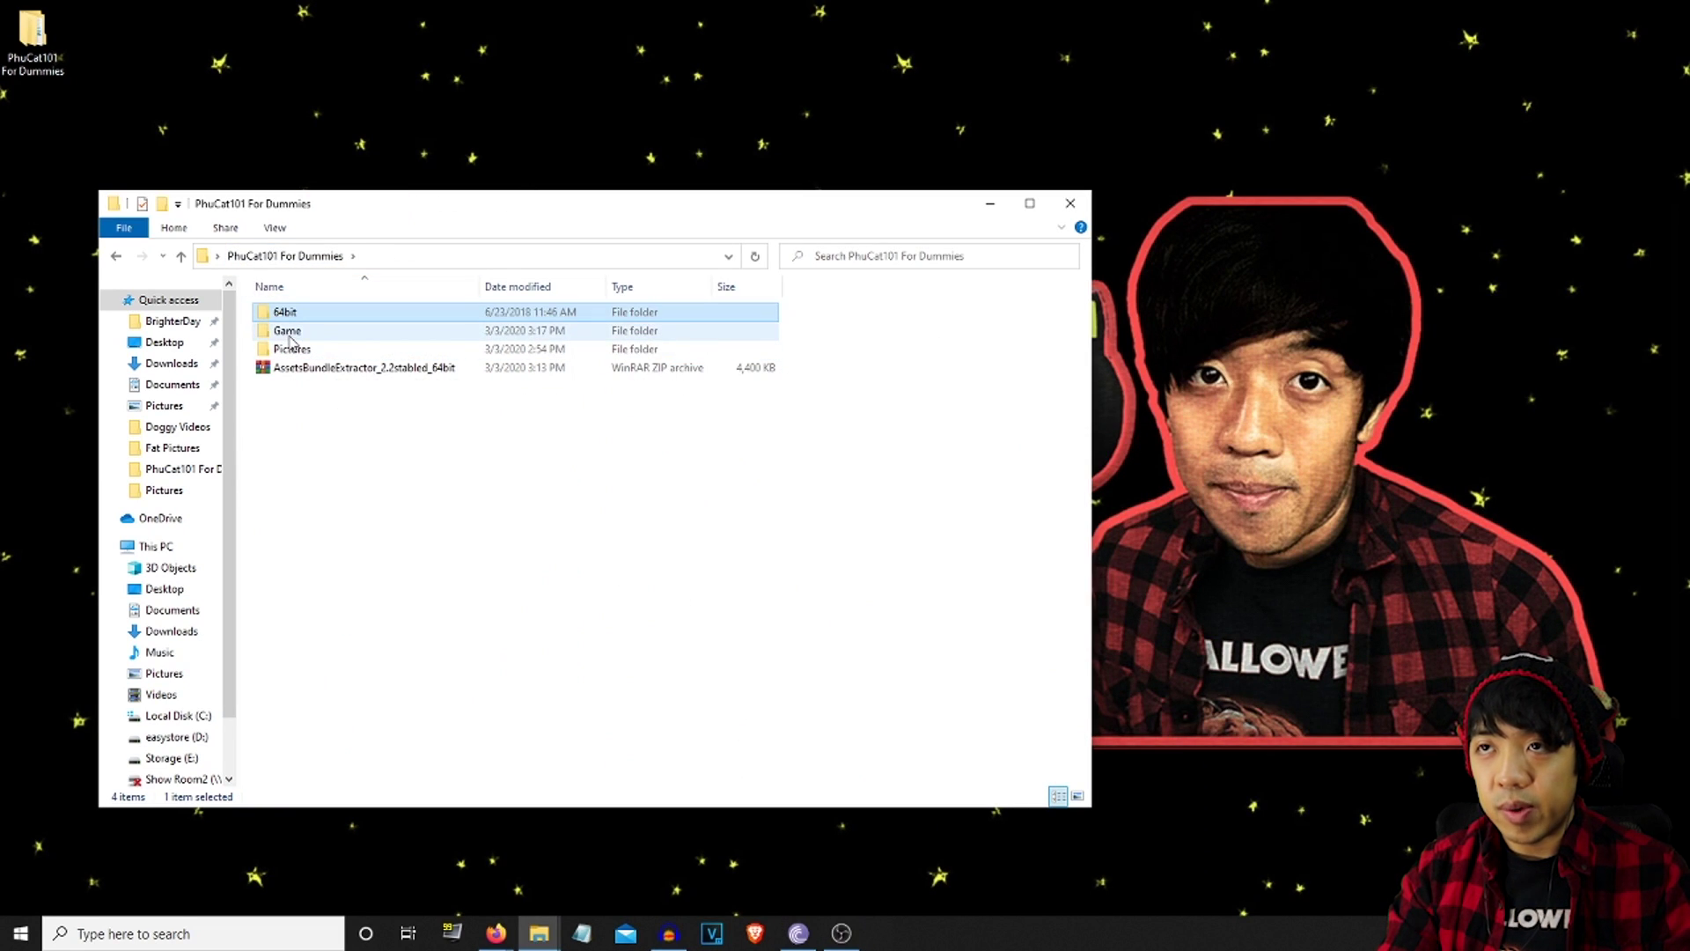
double_click(329, 333)
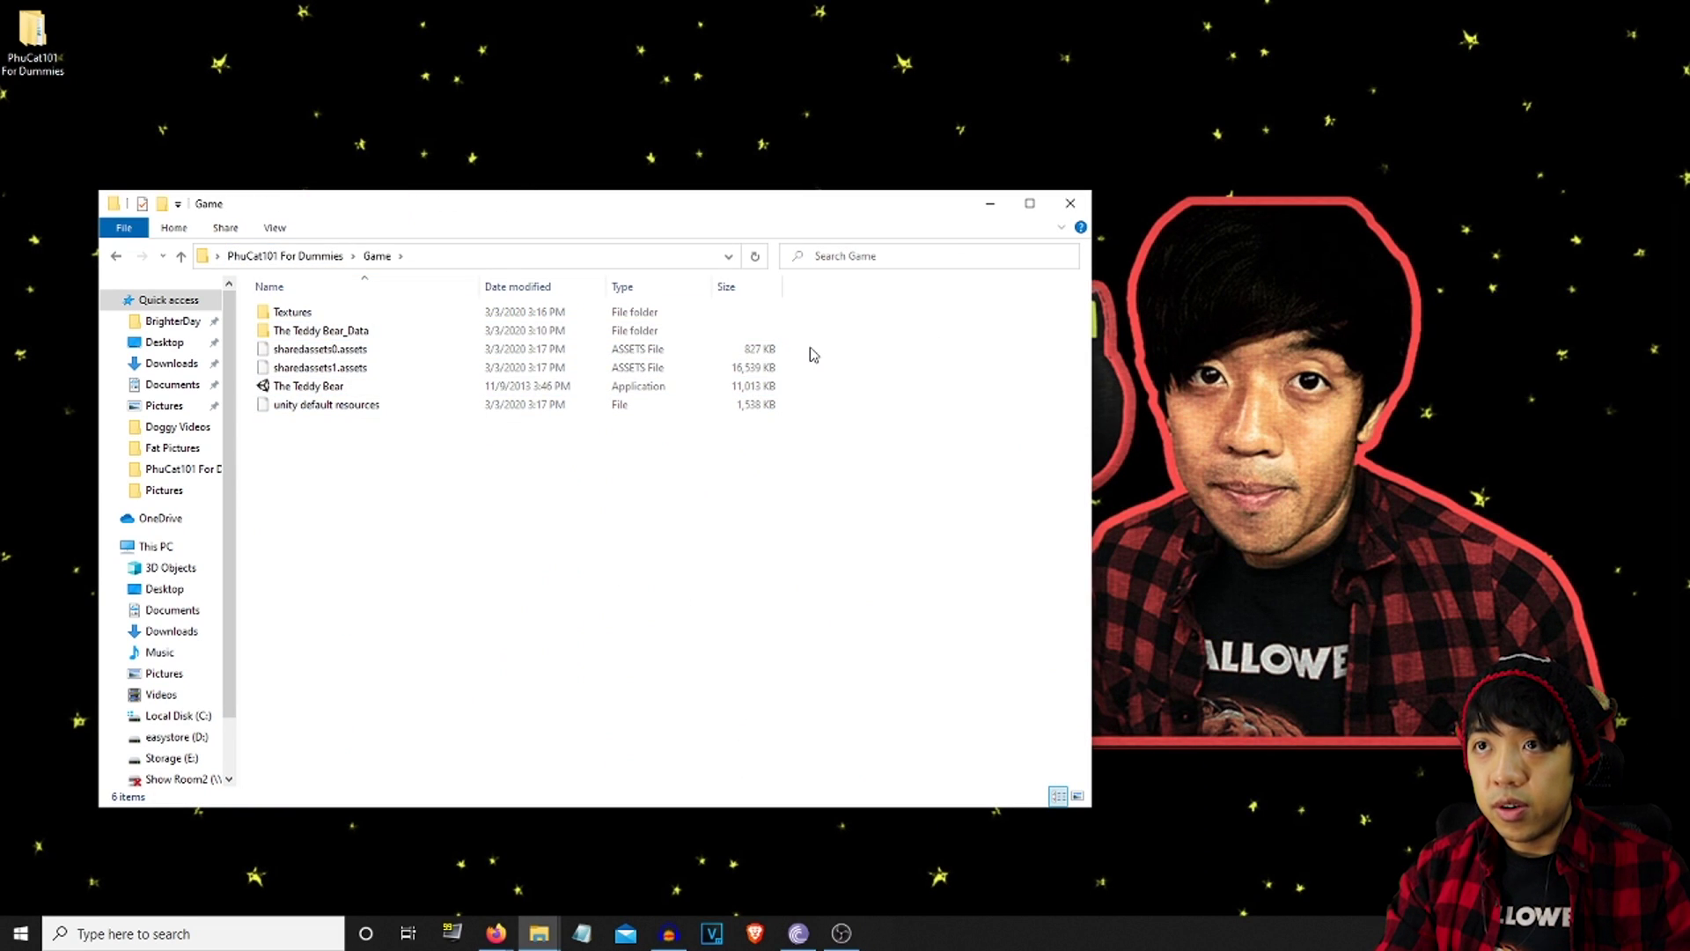
left_click_drag(810, 347, 709, 371)
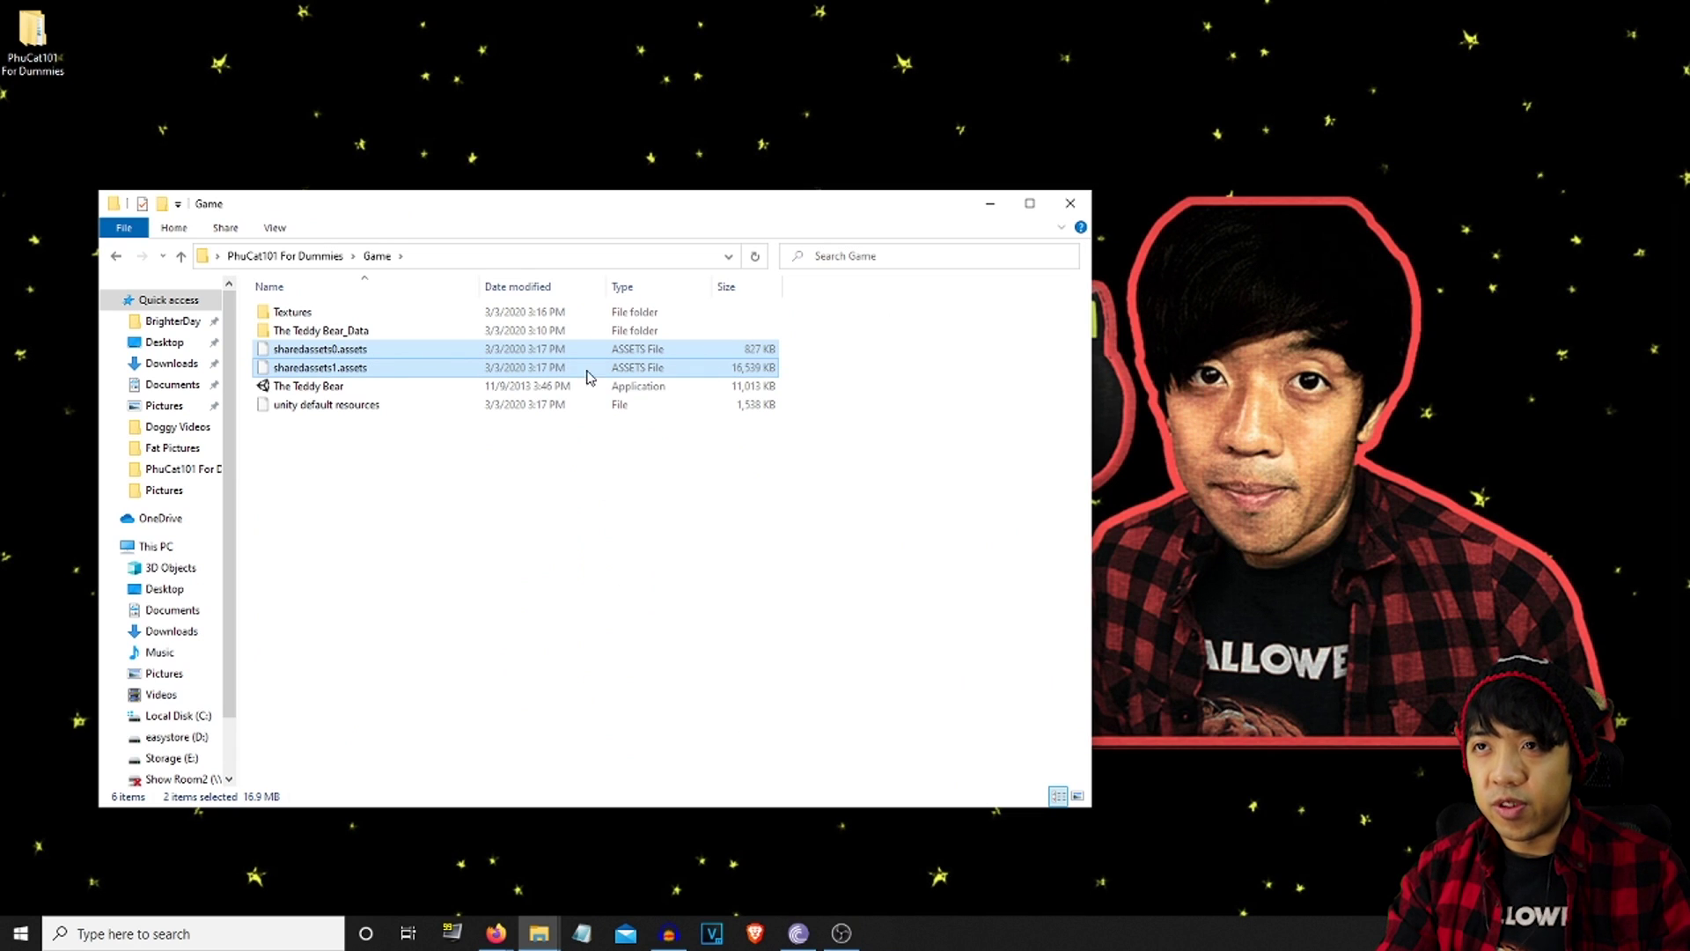
left_click(349, 407, "ctrl")
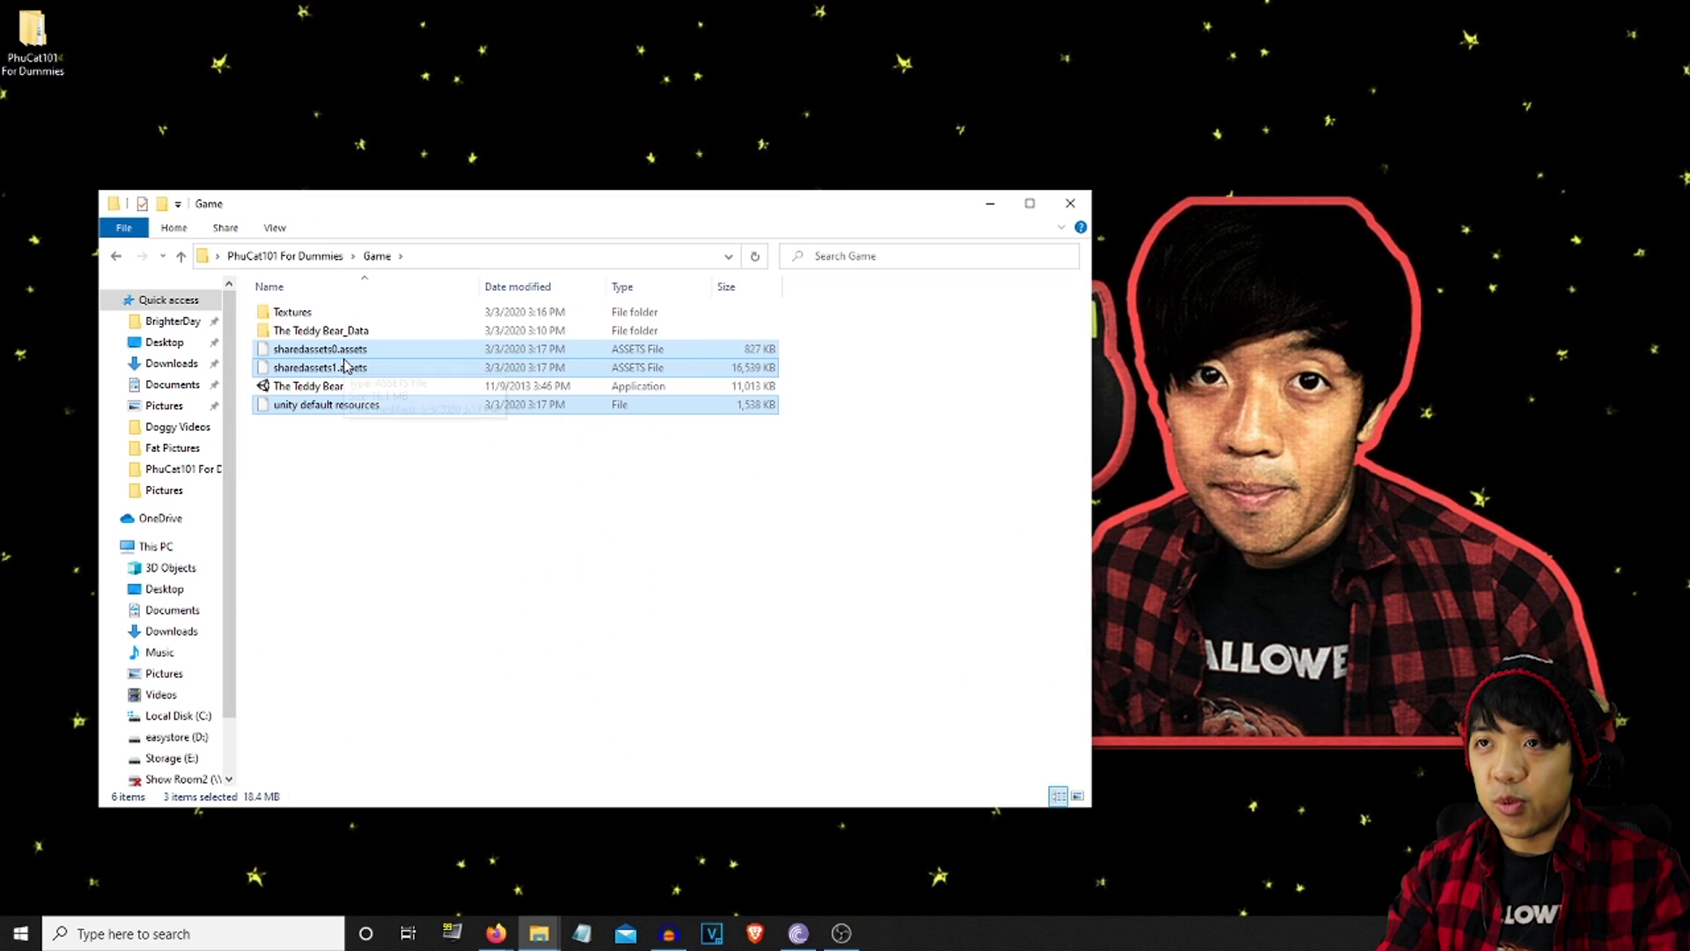
left_click_drag(345, 364, 398, 332)
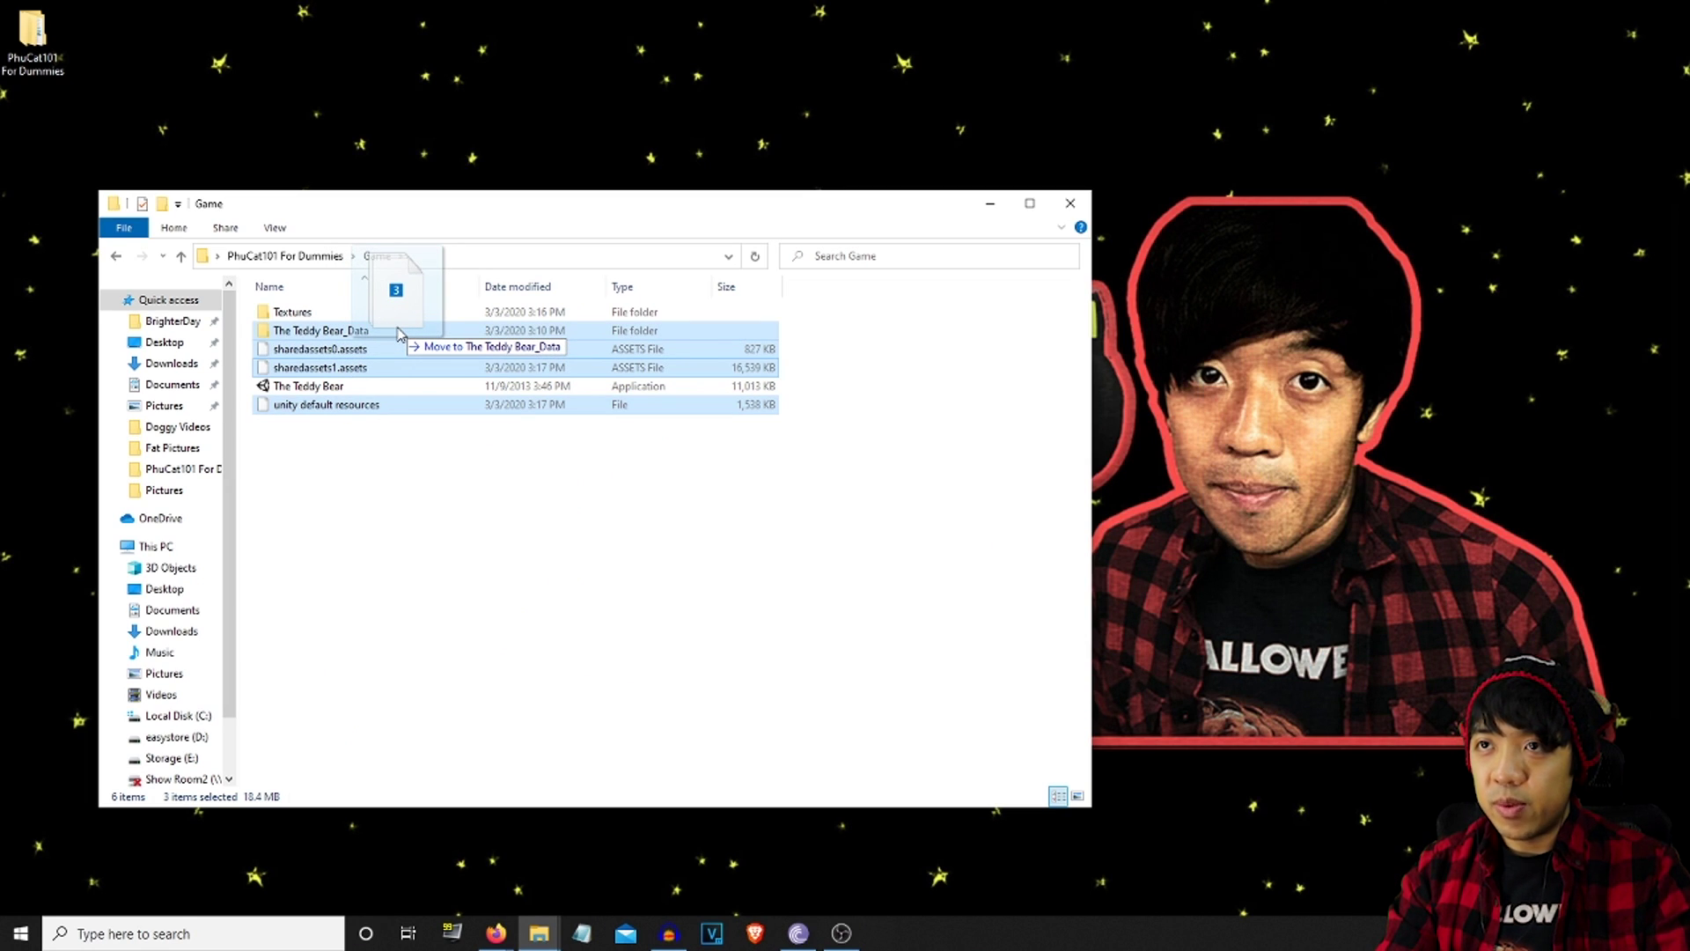
left_click_drag(398, 331, 396, 332)
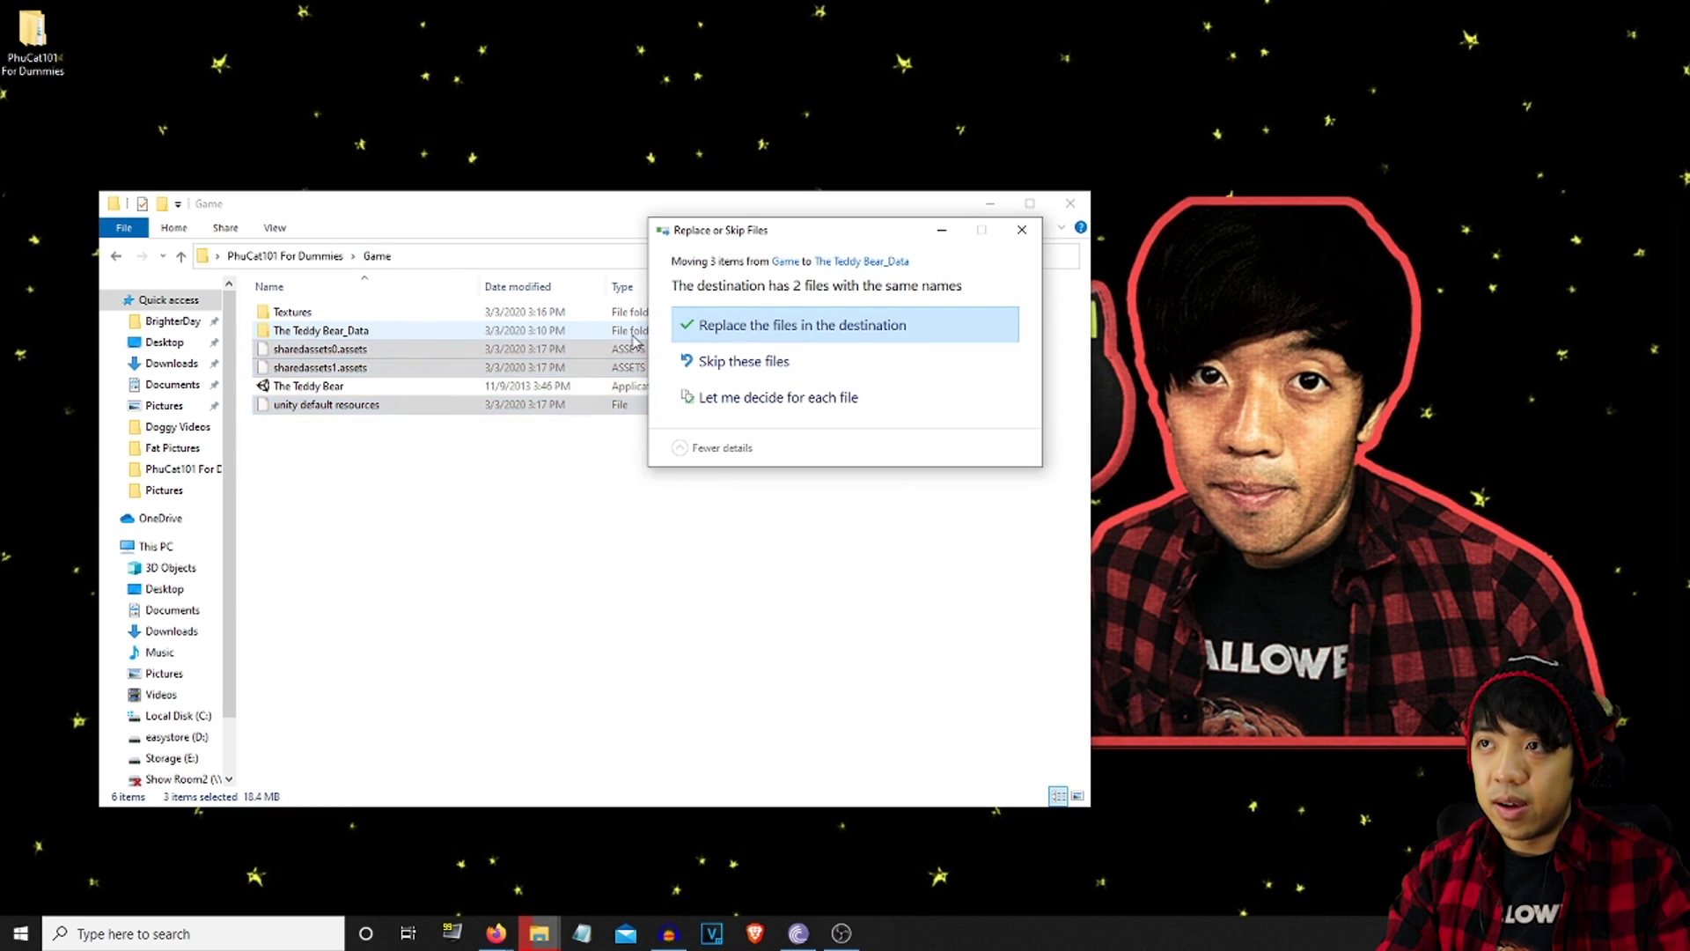
left_click(827, 328)
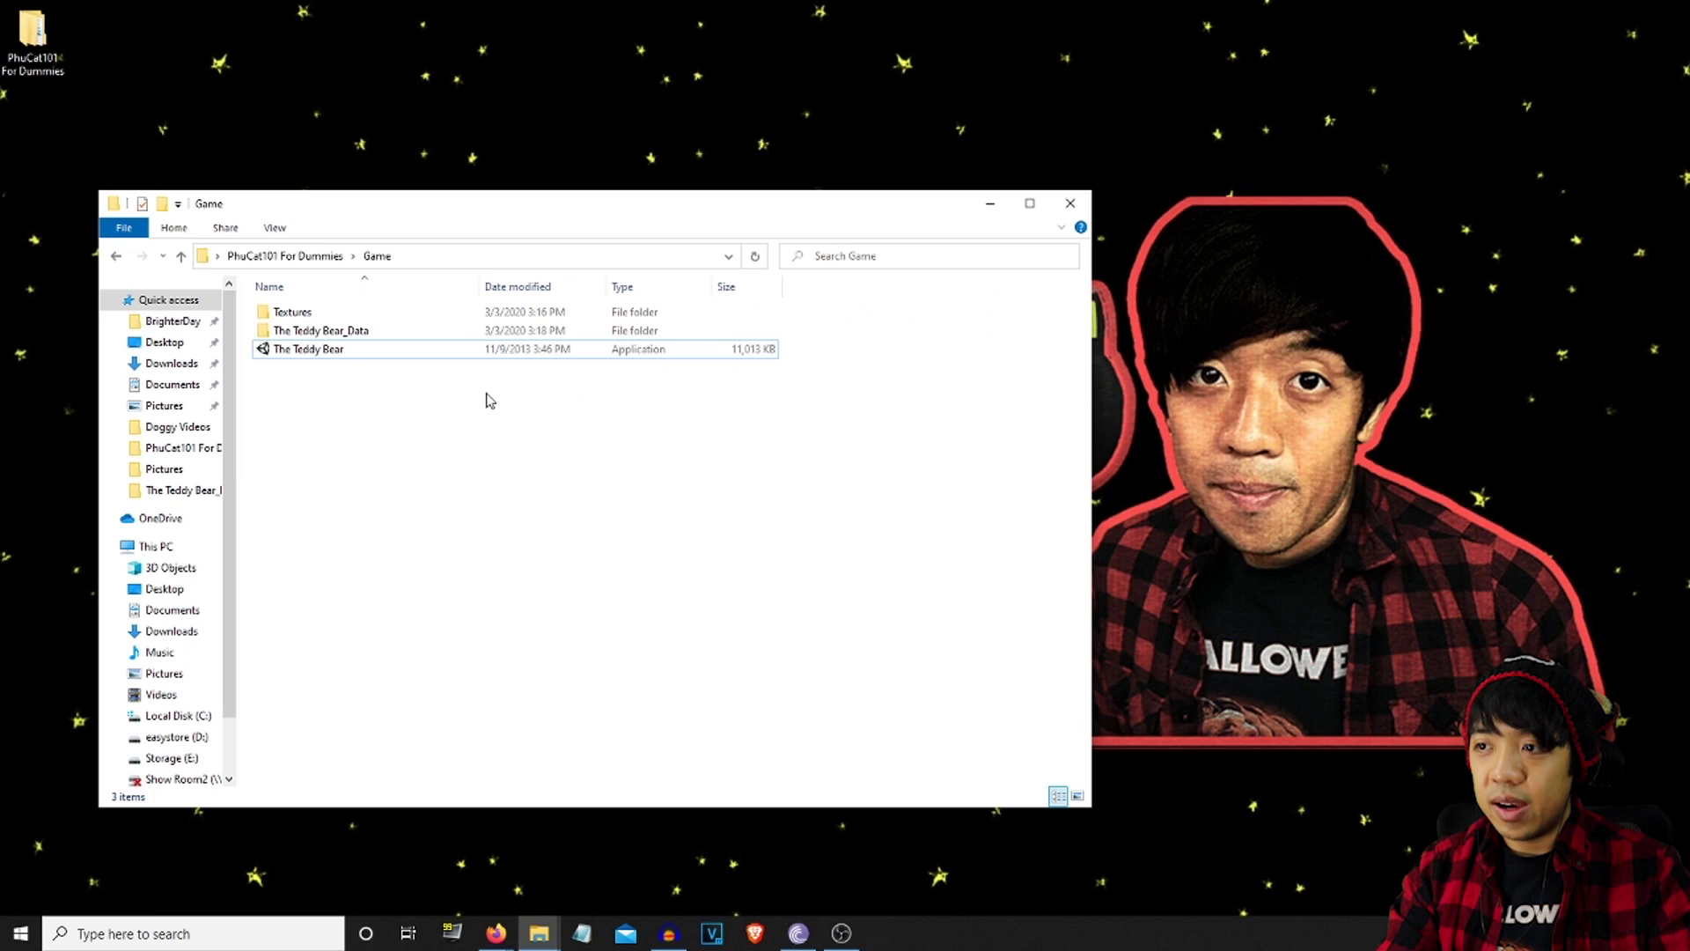
Launch The Teddy Bear application from the Game folder
left_click(338, 355)
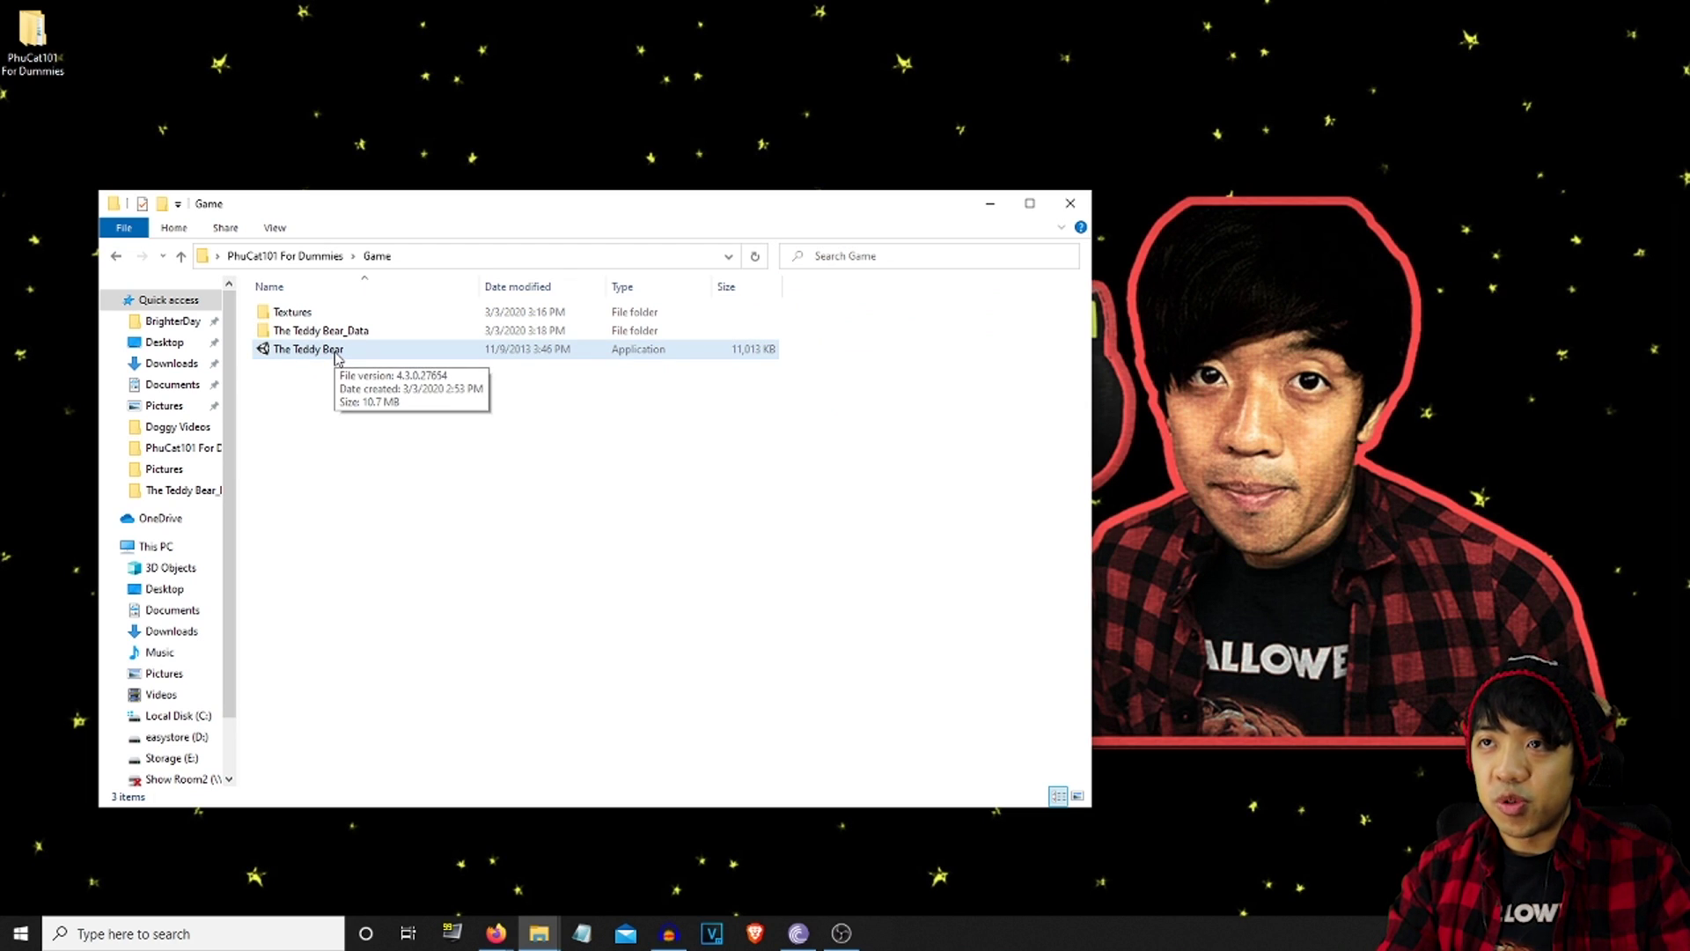
double_click(336, 352)
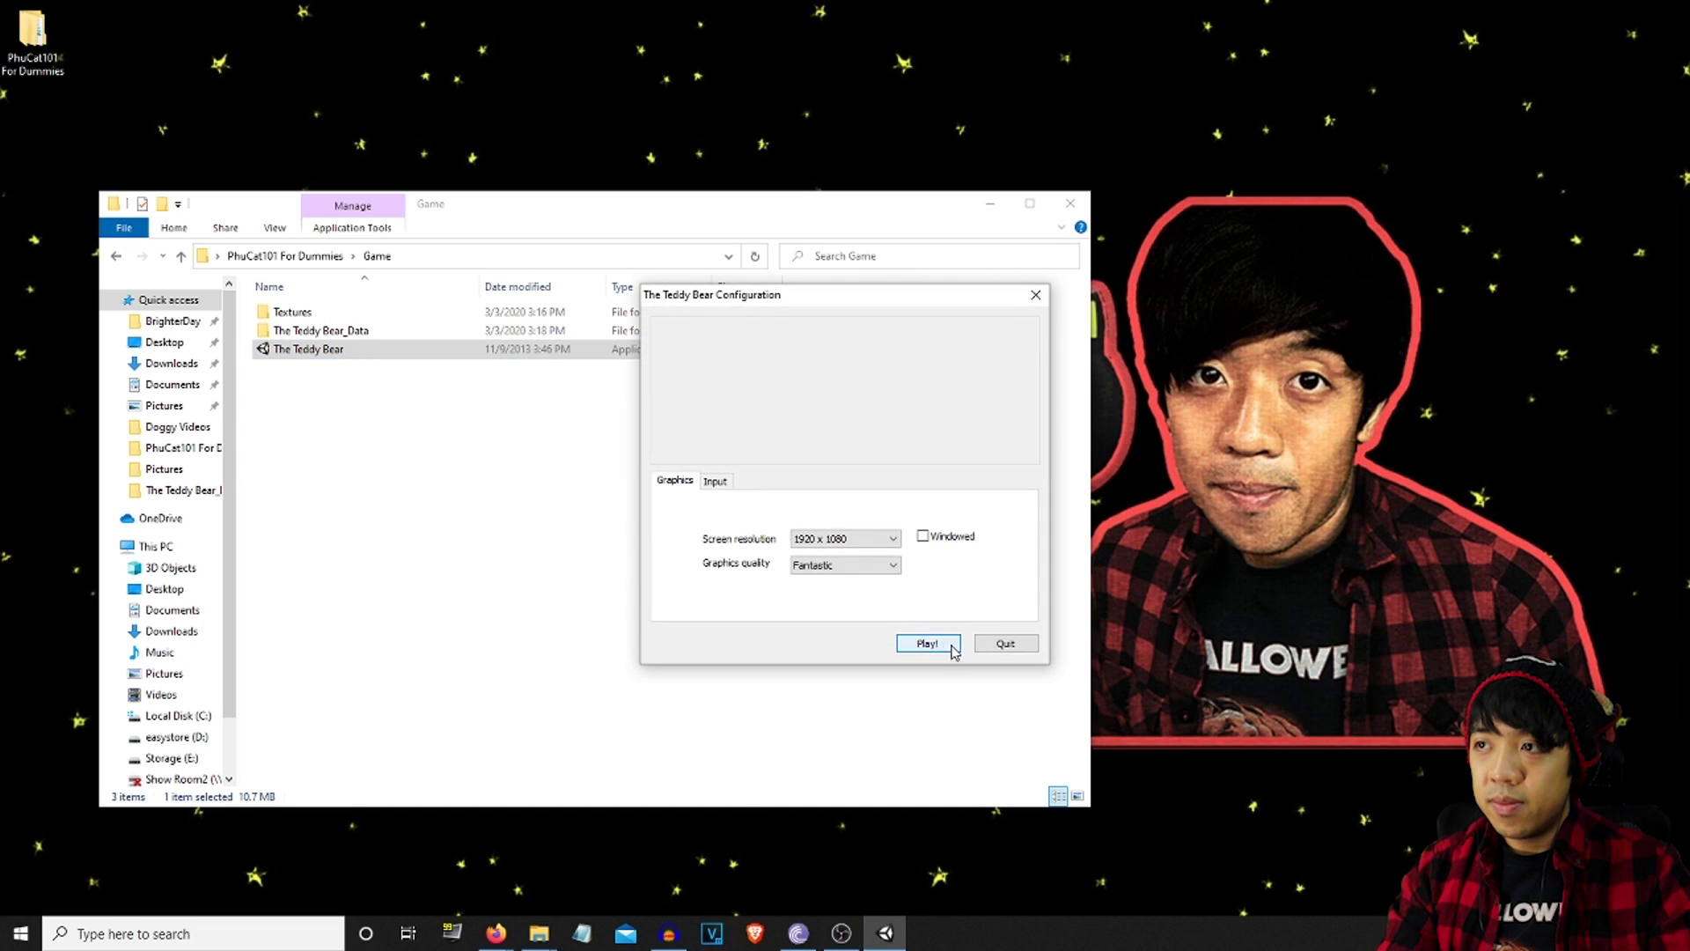